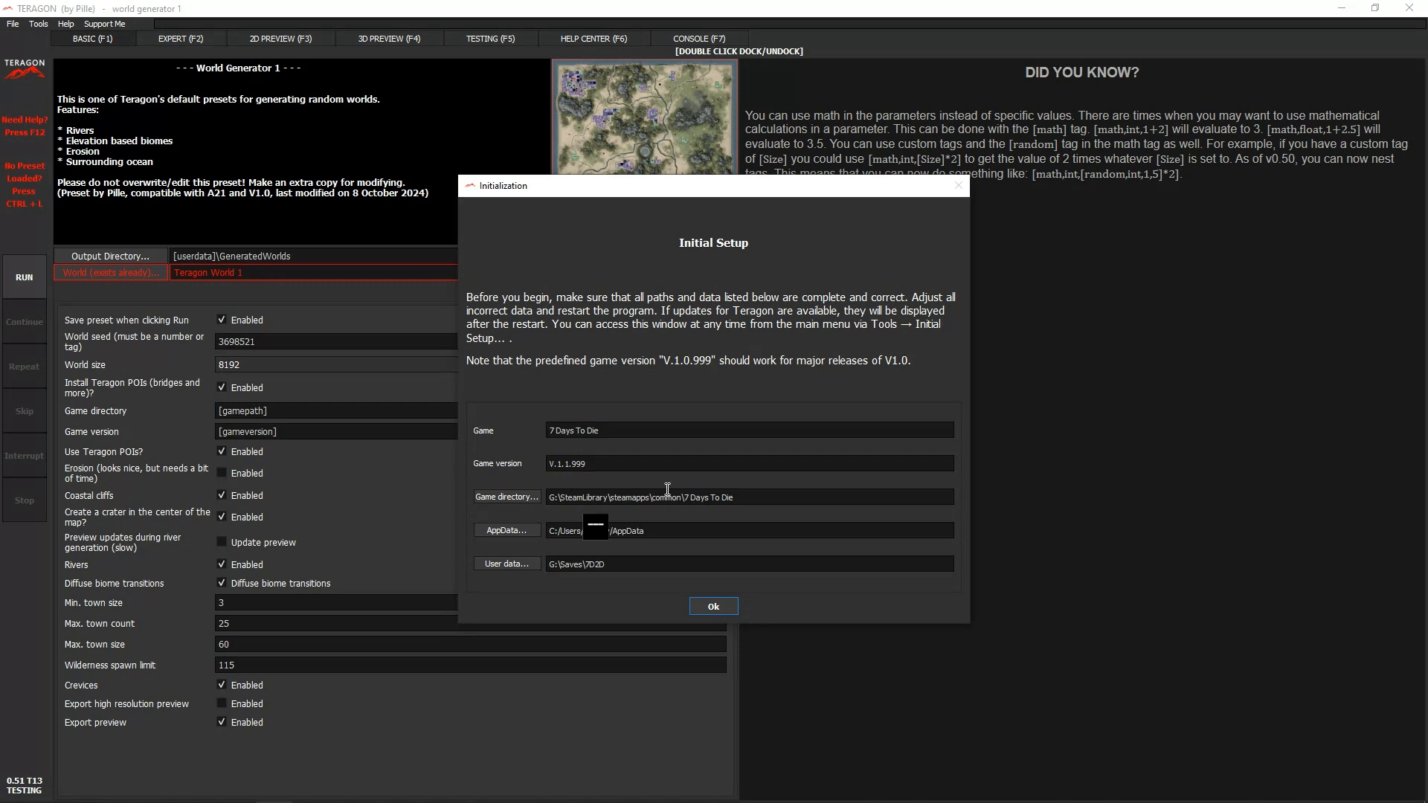
- Review the game version and directory paths in the Initial Setup window and accept them as they are
{"action": "left_click", "coordinate": [714, 607]}
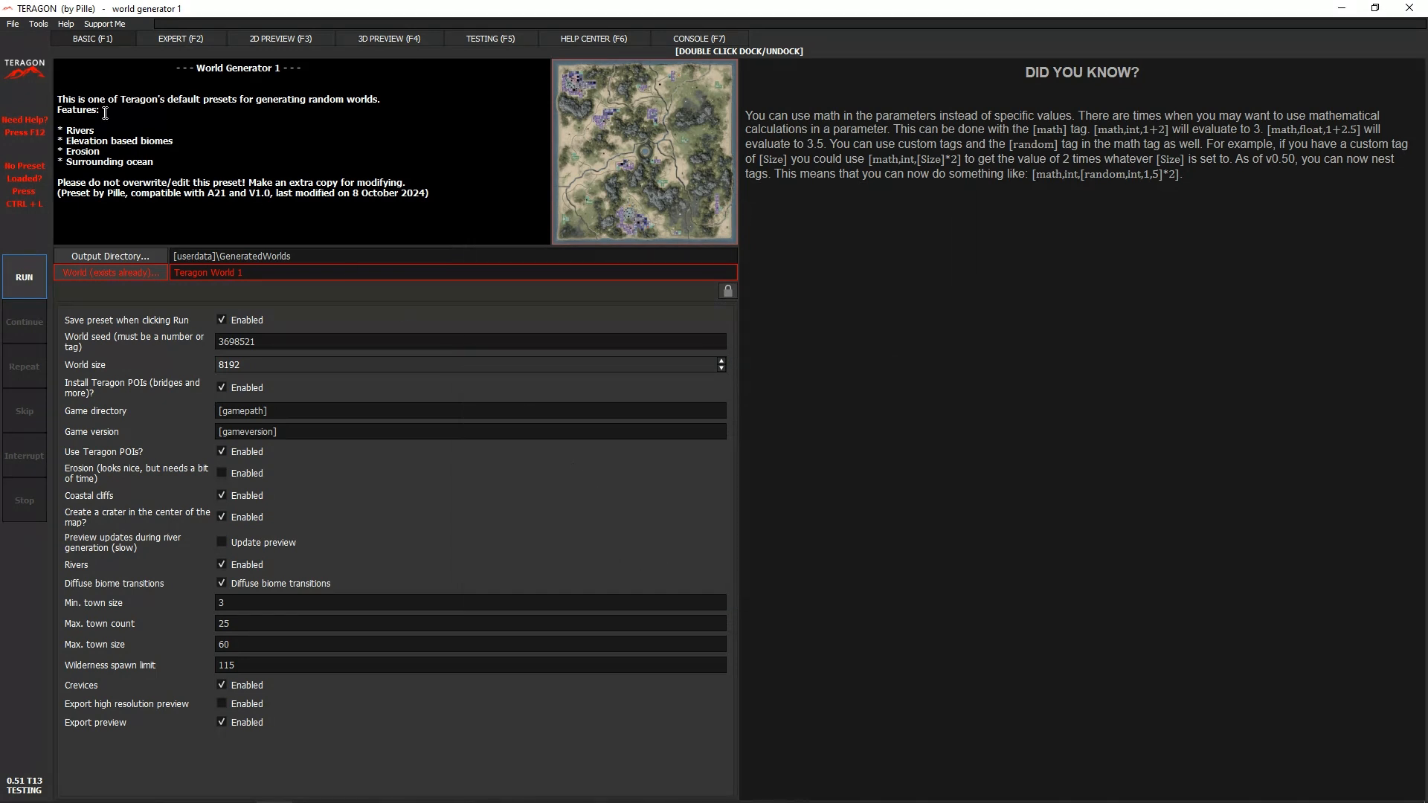
{"action": "left_click", "coordinate": [39, 24]}
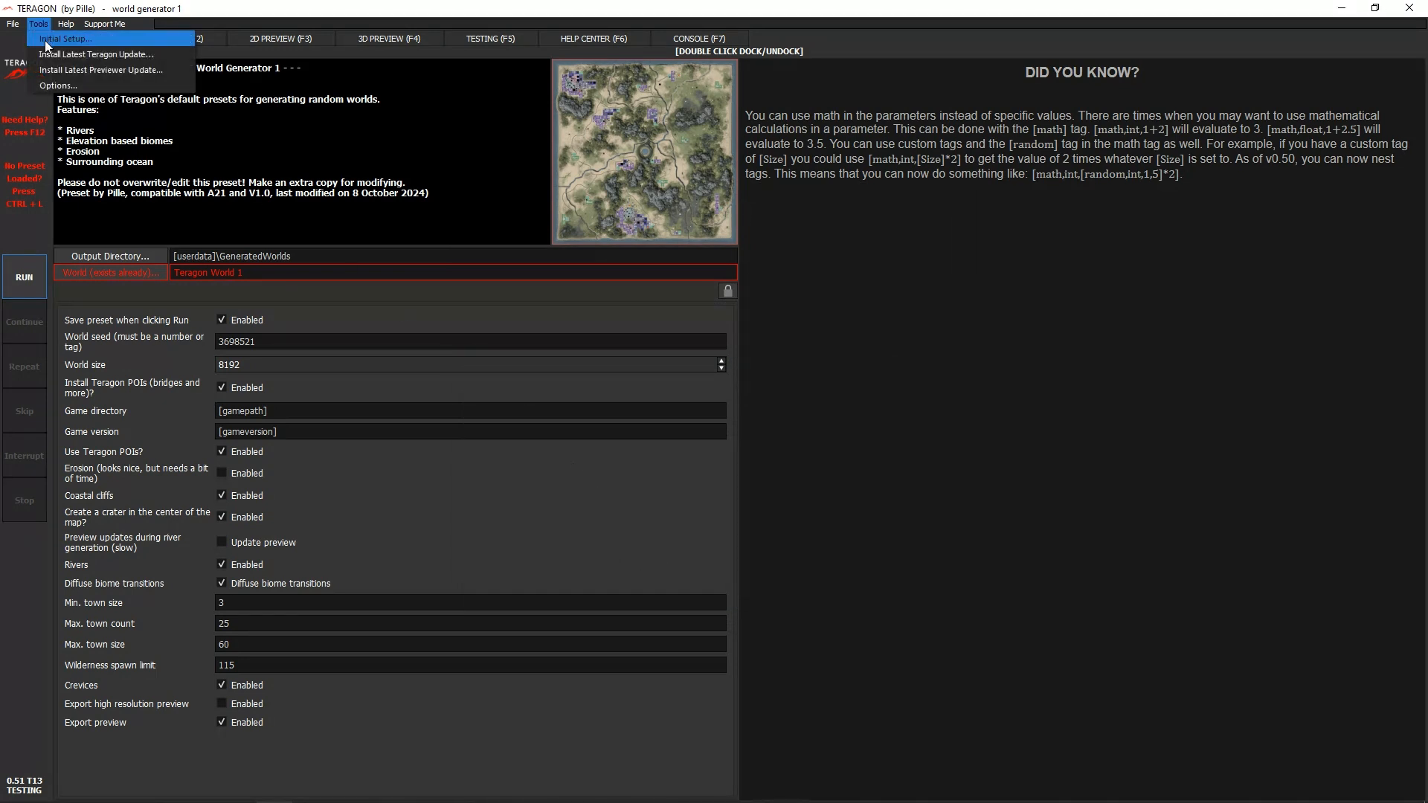
{"action": "left_click", "coordinate": [44, 40]}
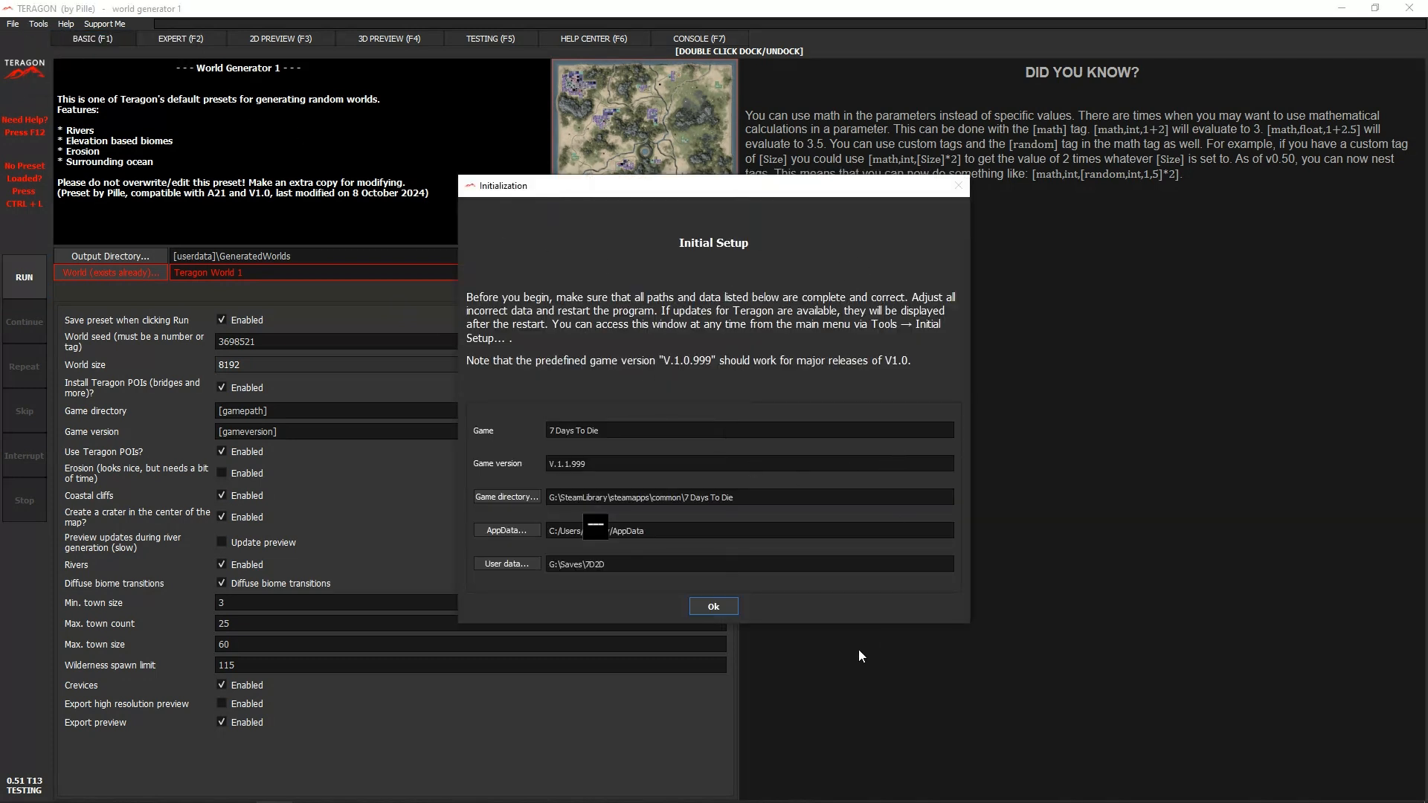
{"action": "left_click", "coordinate": [713, 606]}
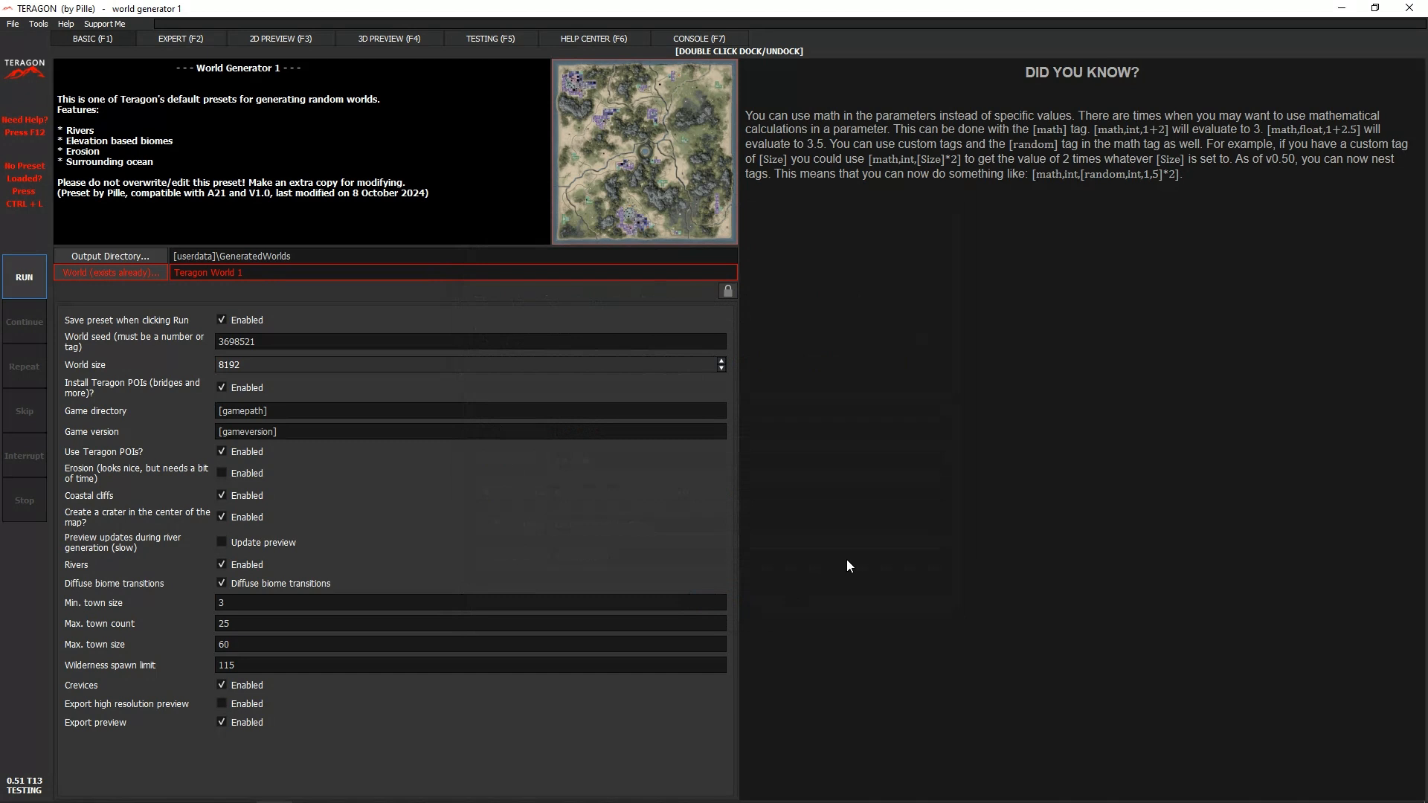
- Load the world generator 1.ini preset from the default presets folder and rename the world to Teragon World 11
{"action": "left_click", "coordinate": [14, 24]}
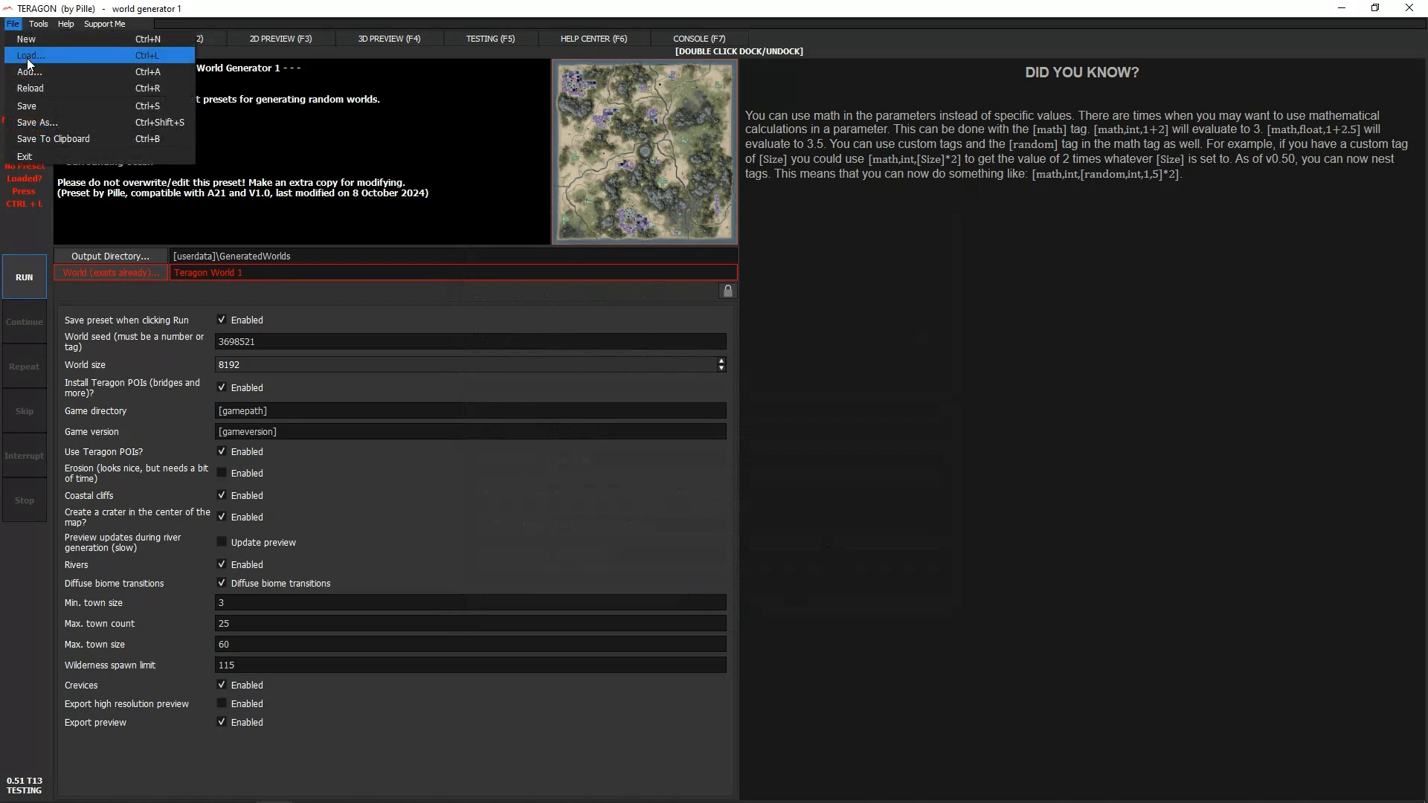
{"action": "left_click", "coordinate": [27, 56]}
{"action": "double_click", "coordinate": [619, 226]}
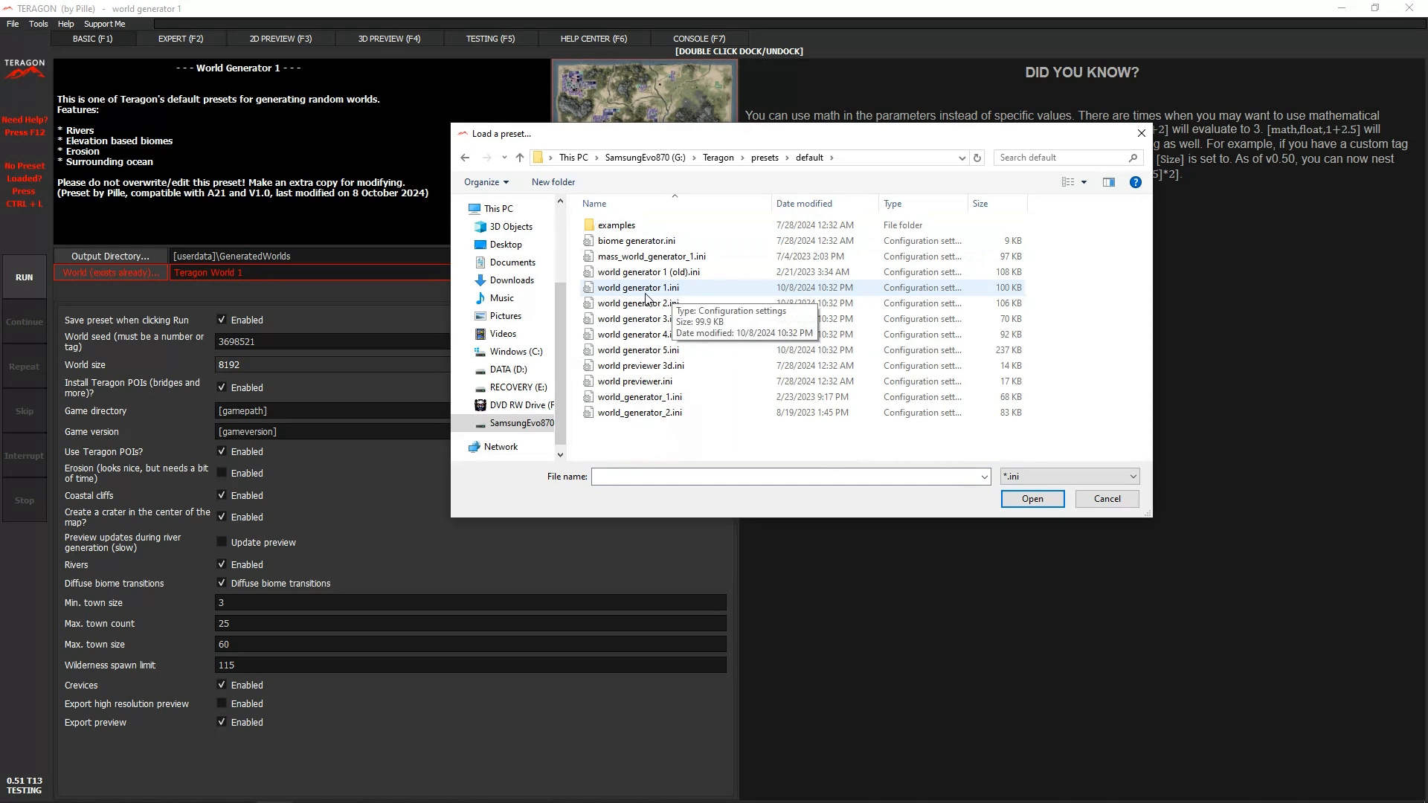
{"action": "double_click", "coordinate": [645, 289]}
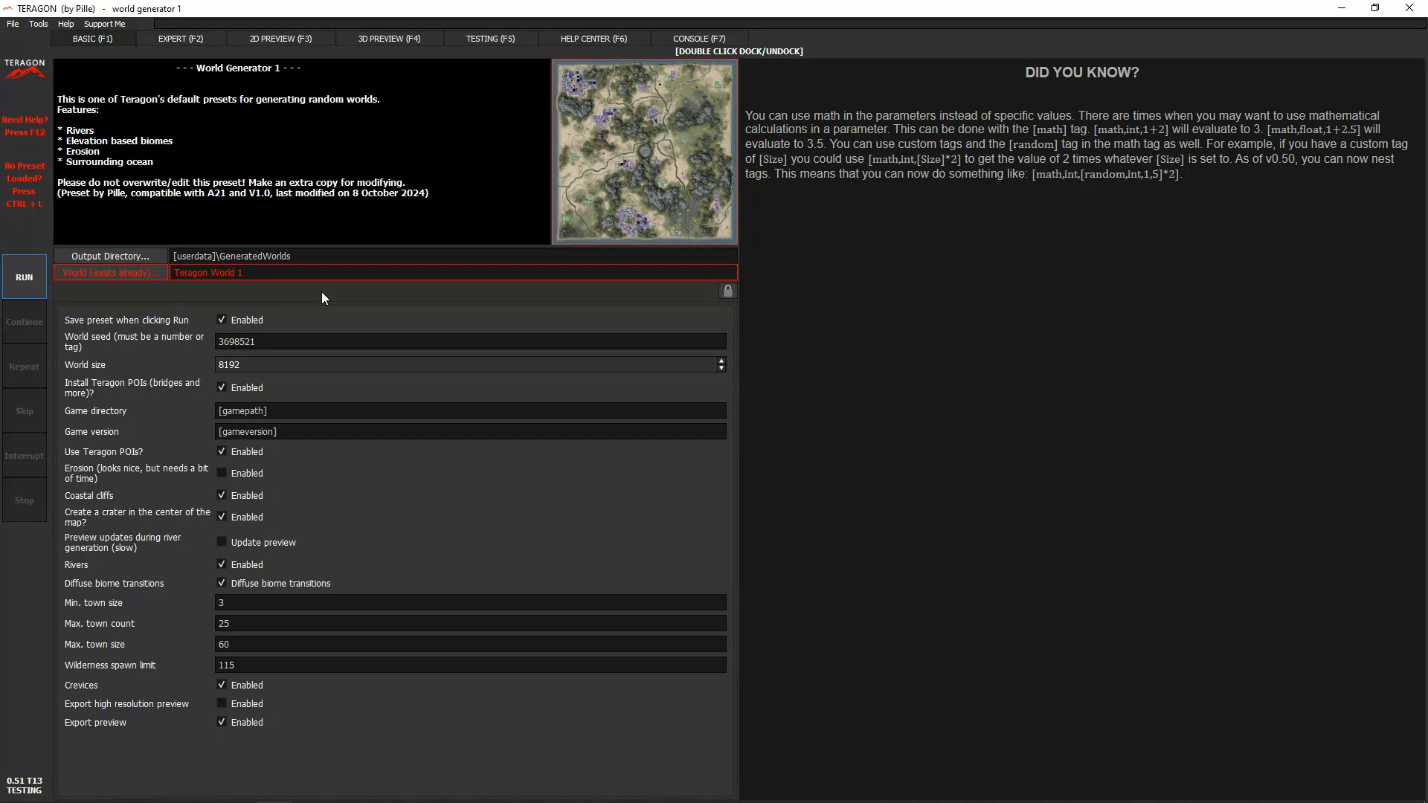
{"action": "left_click", "coordinate": [319, 272]}
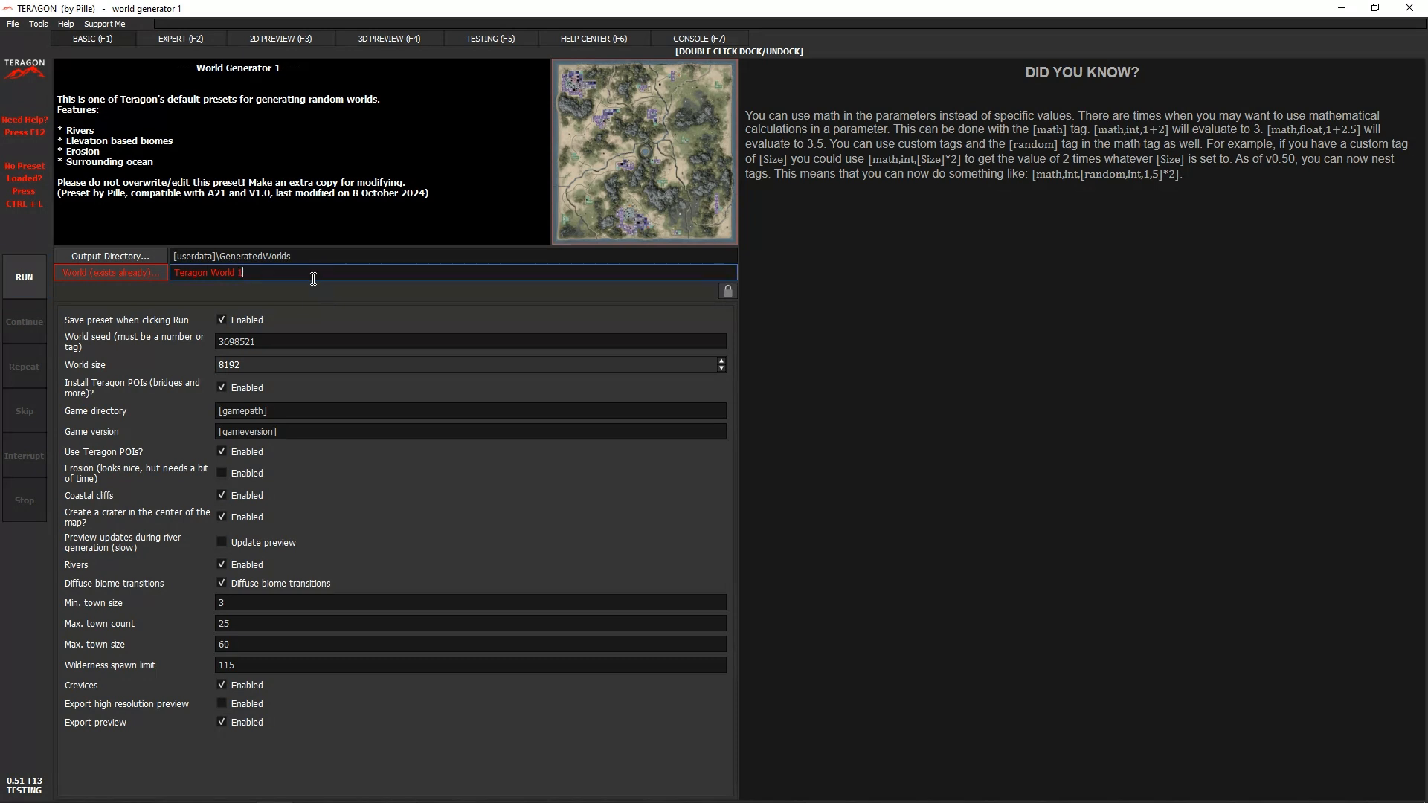
{"action": "type", "text": "1"}
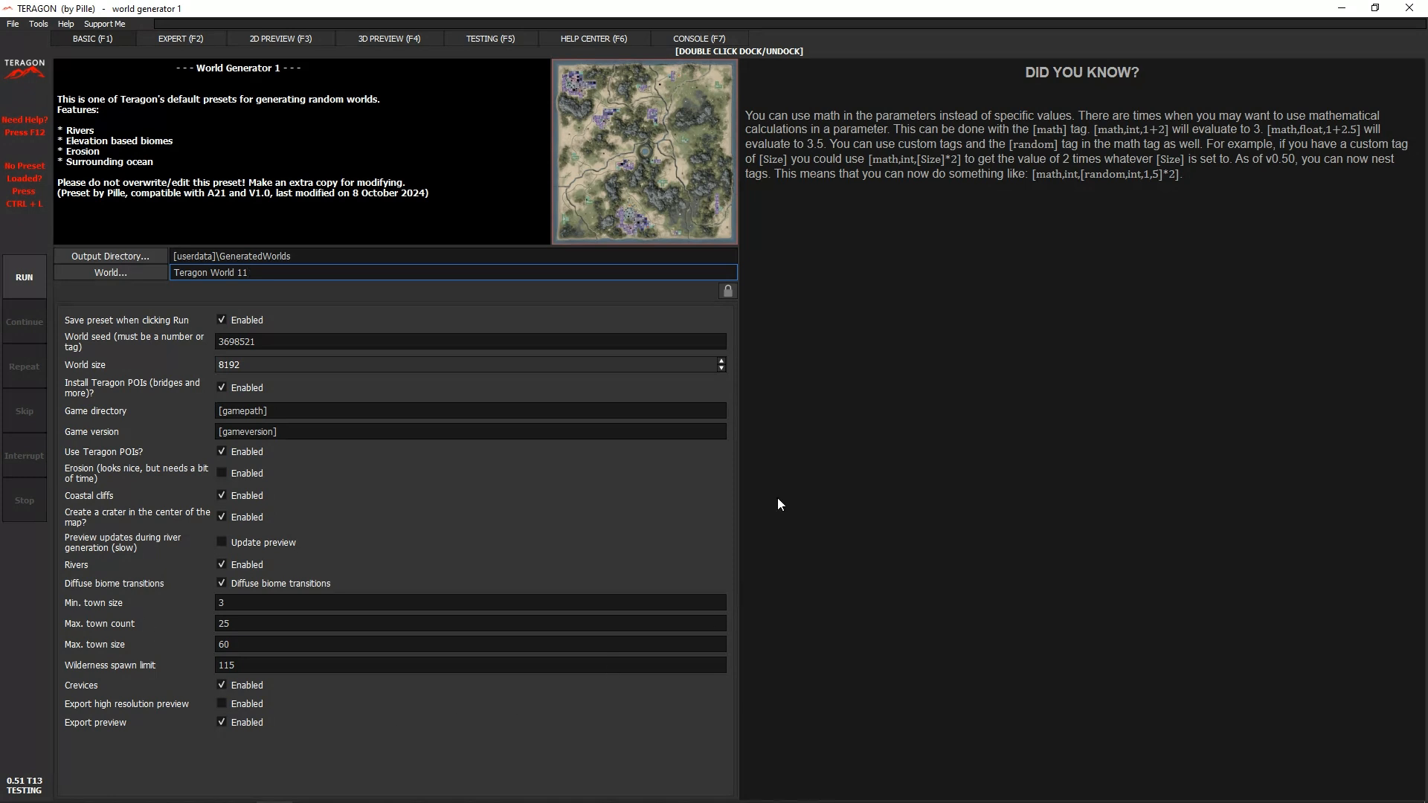
- Examine the Expert view's queued commands, their parameters and help text, including Clear Variables, Add Height Map, Filter Gaussian Height and Read Town Property List
{"action": "left_click", "coordinate": [185, 37]}
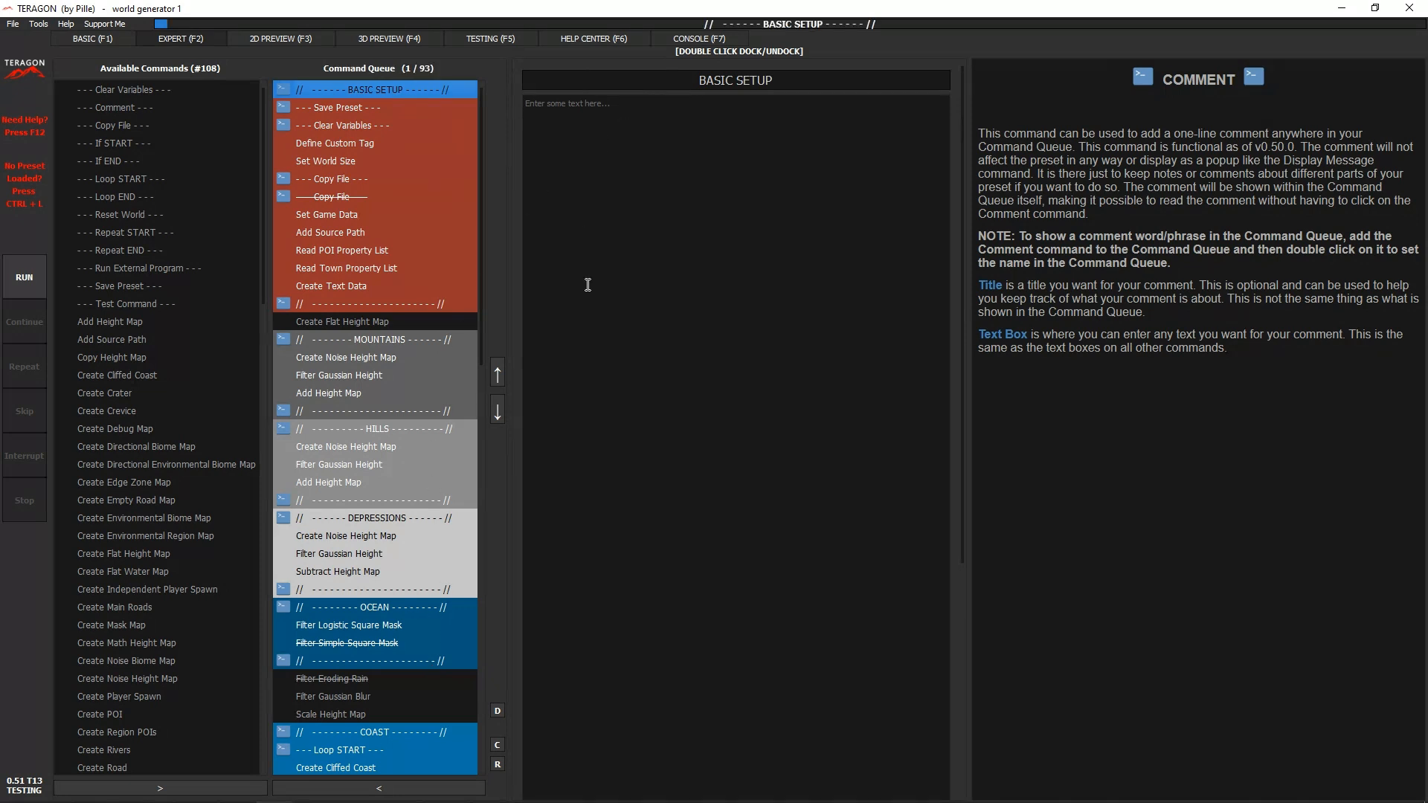
{"action": "left_click", "coordinate": [357, 125]}
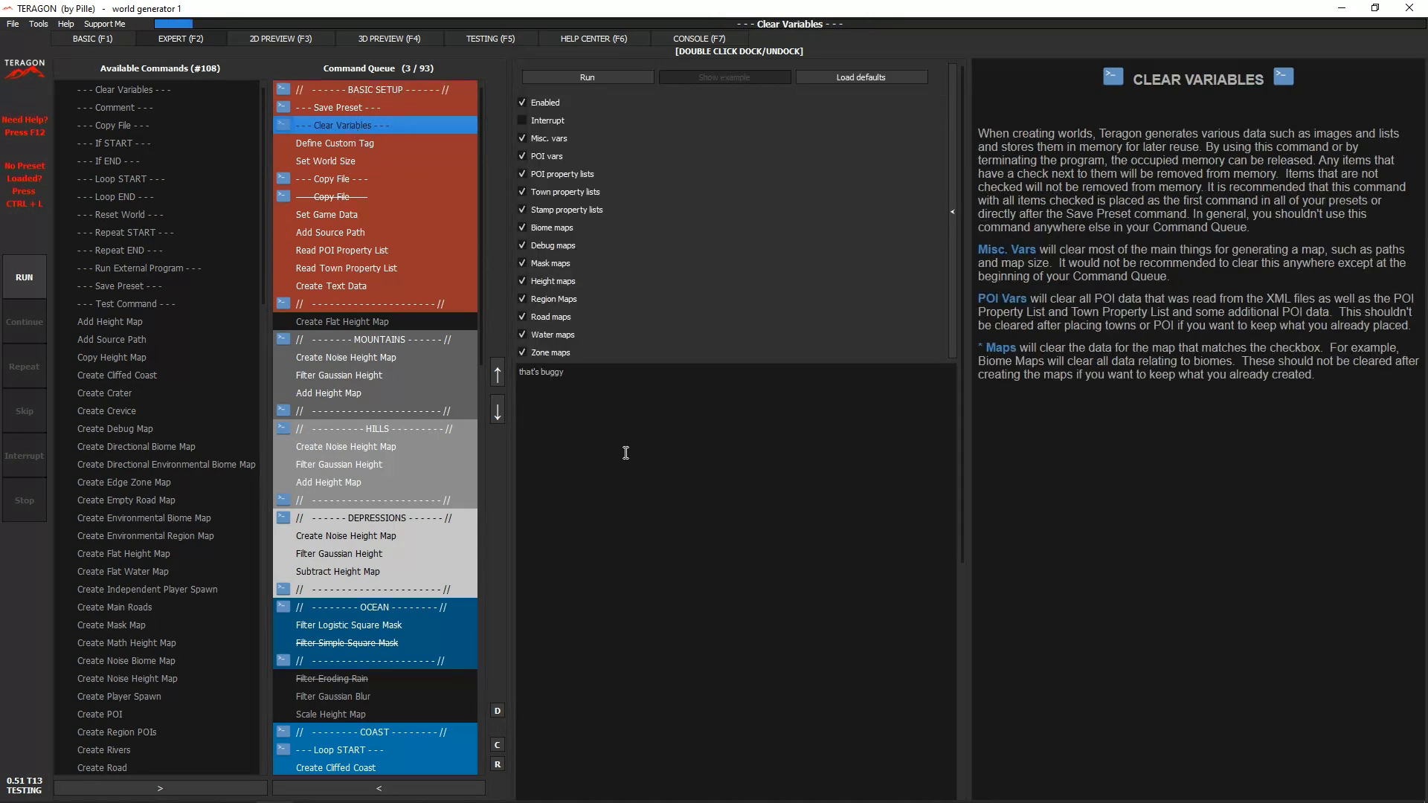
{"action": "left_click", "coordinate": [336, 391]}
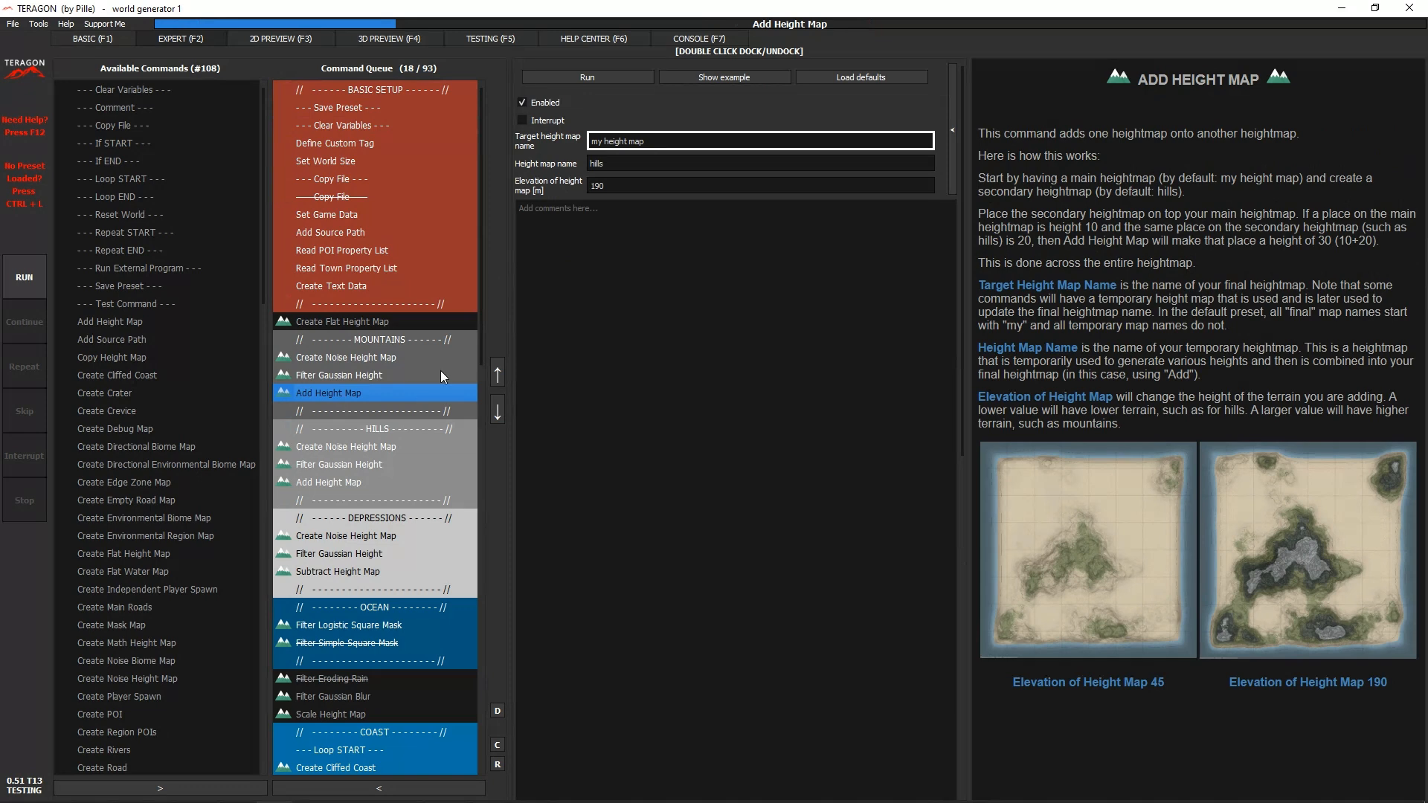
{"action": "left_click", "coordinate": [356, 552]}
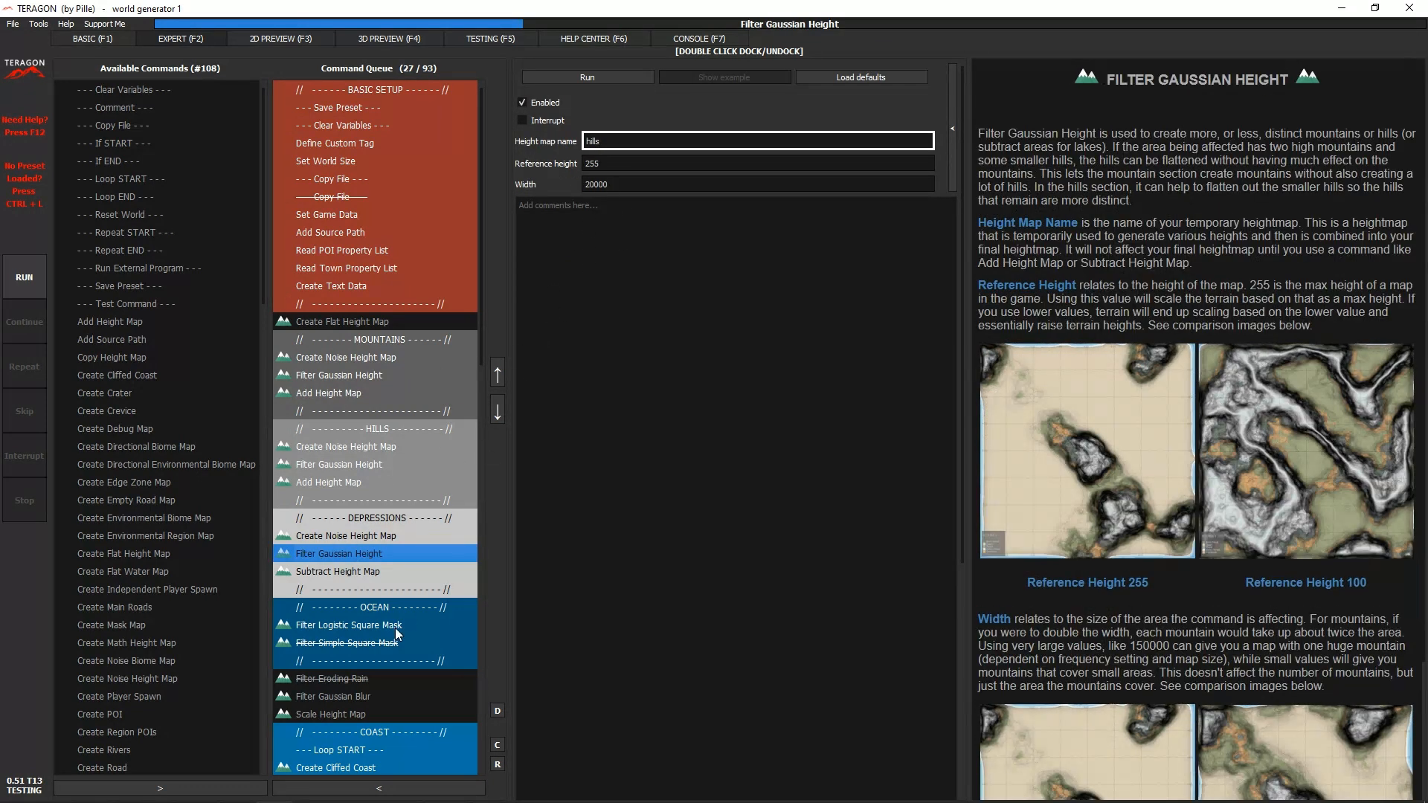
{"action": "left_click", "coordinate": [378, 644]}
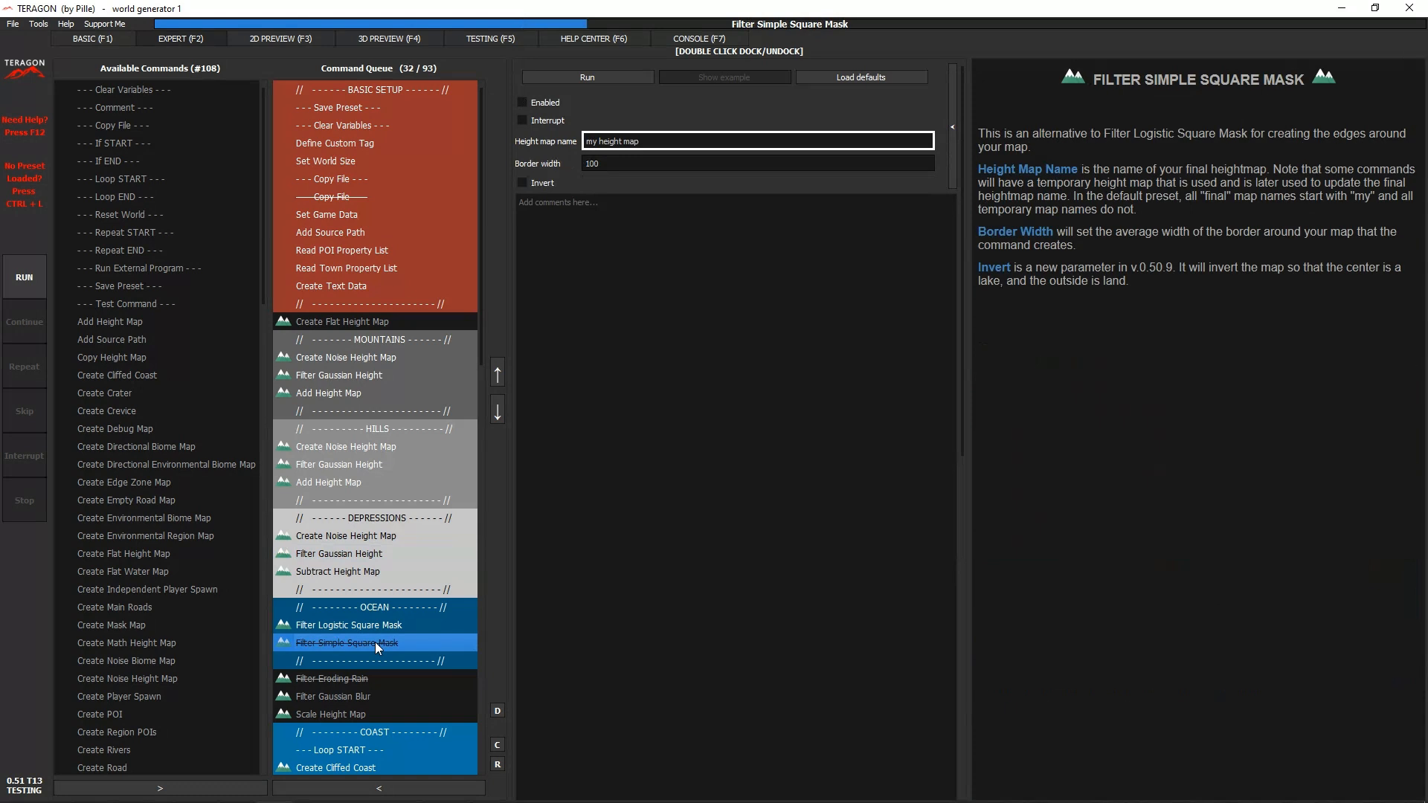
{"action": "left_click", "coordinate": [381, 697]}
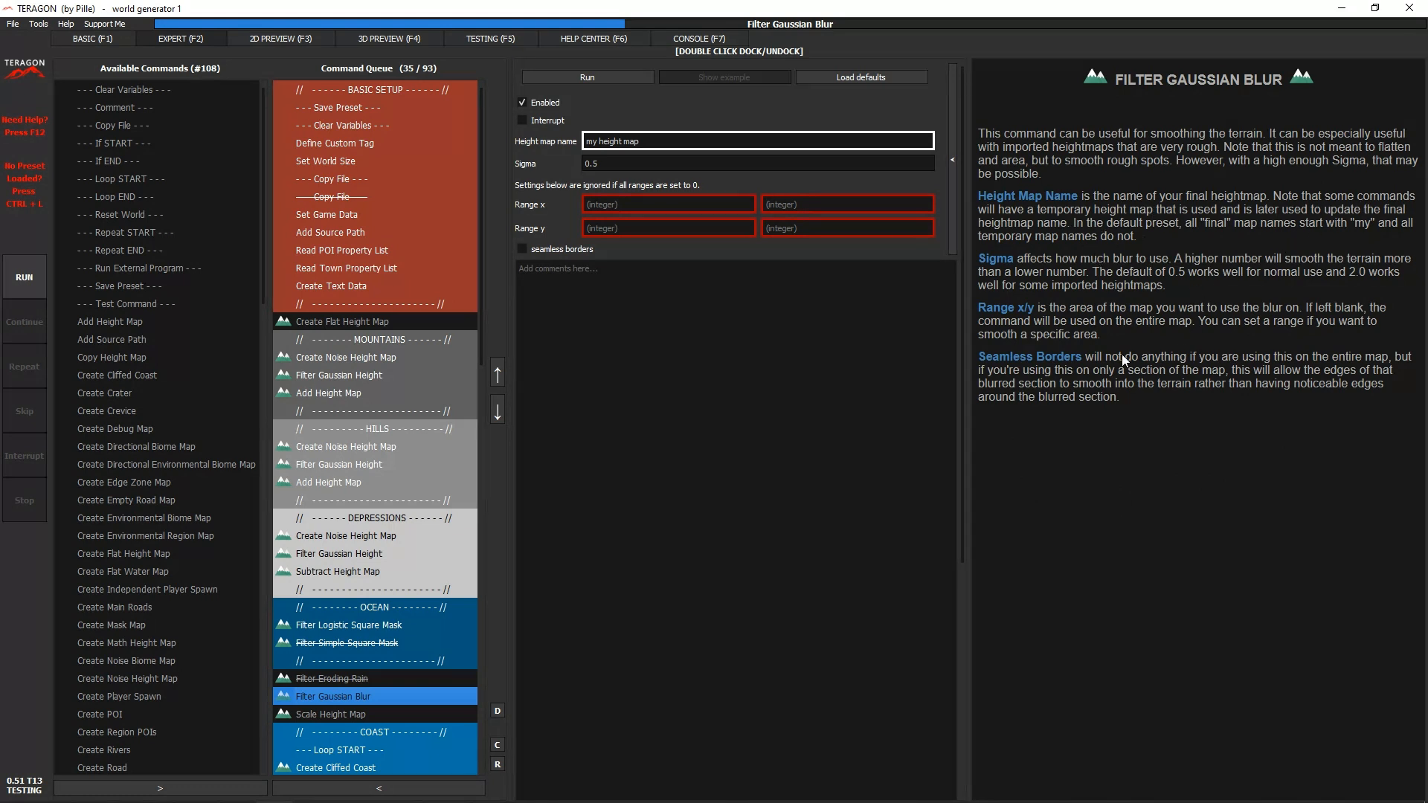
{"action": "left_click", "coordinate": [359, 382]}
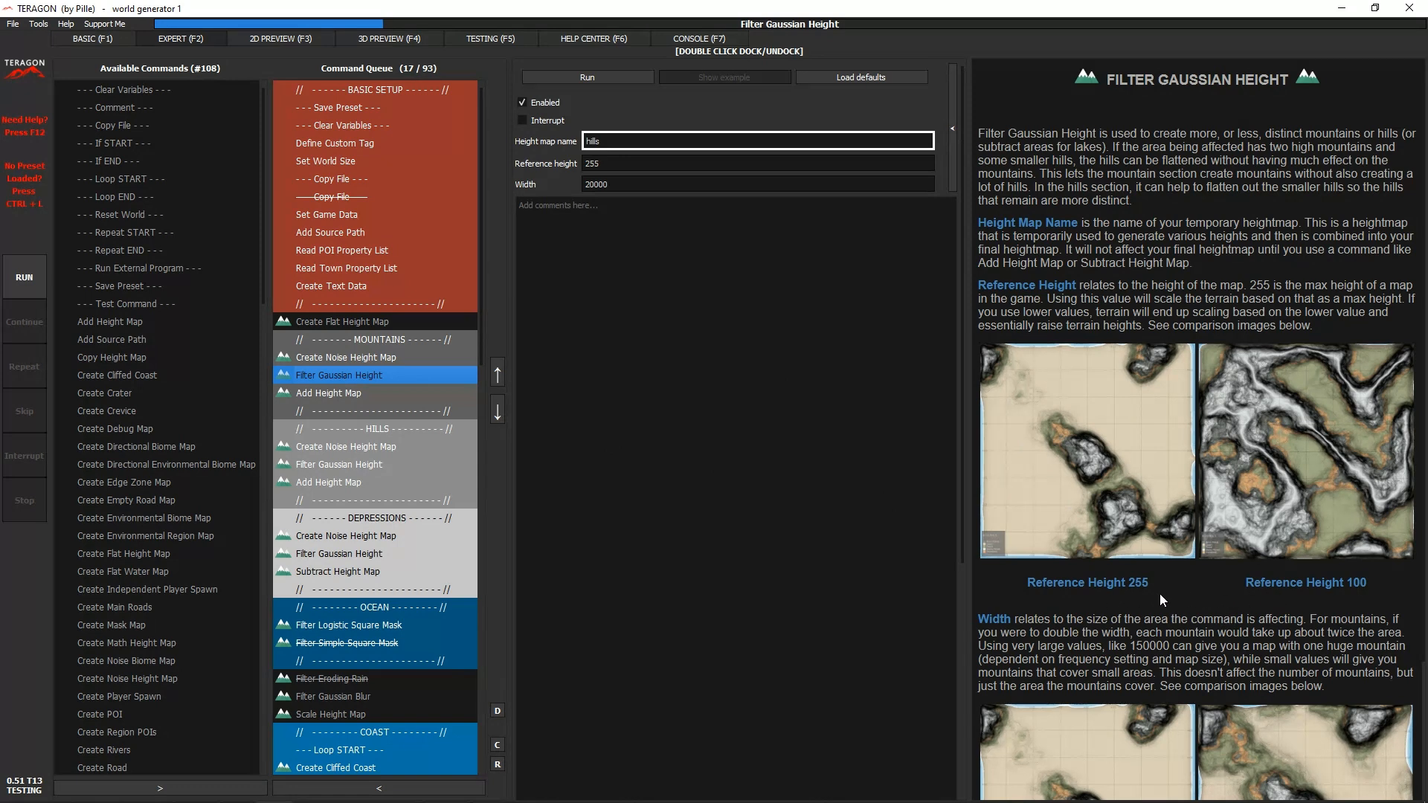
{"action": "scroll", "coordinate": [1162, 597], "scroll_direction": "down", "scroll_amount": 2}
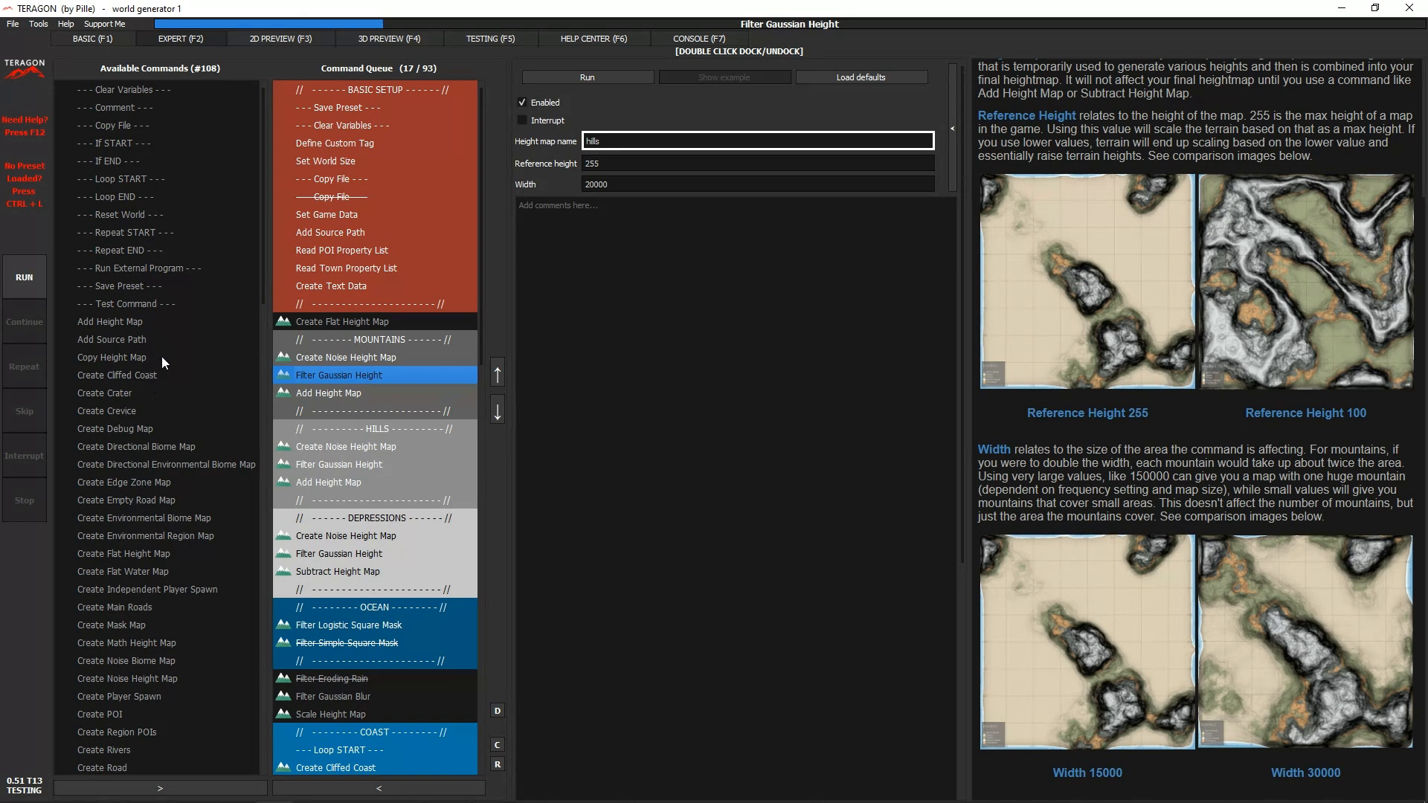
{"action": "left_click", "coordinate": [354, 323]}
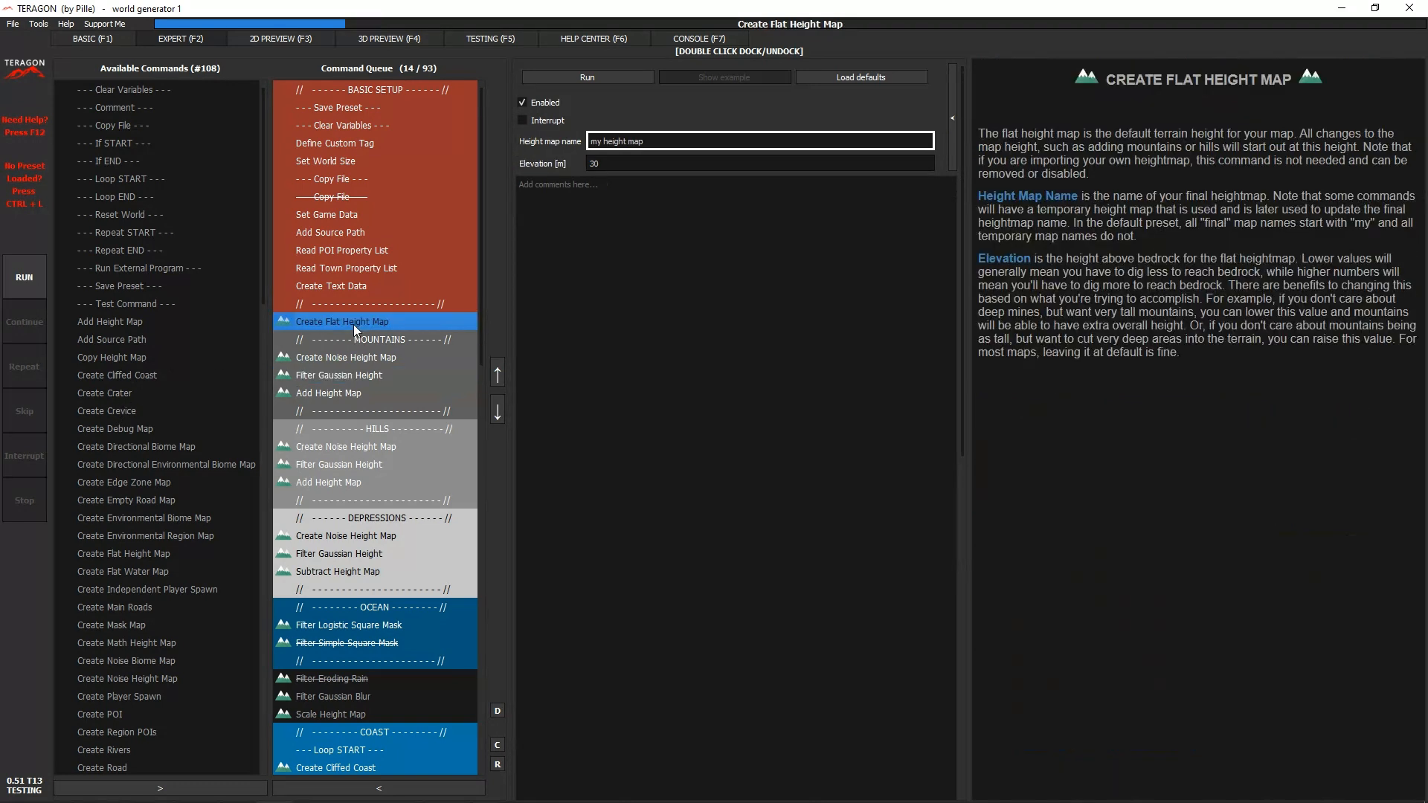
{"action": "left_click", "coordinate": [367, 274]}
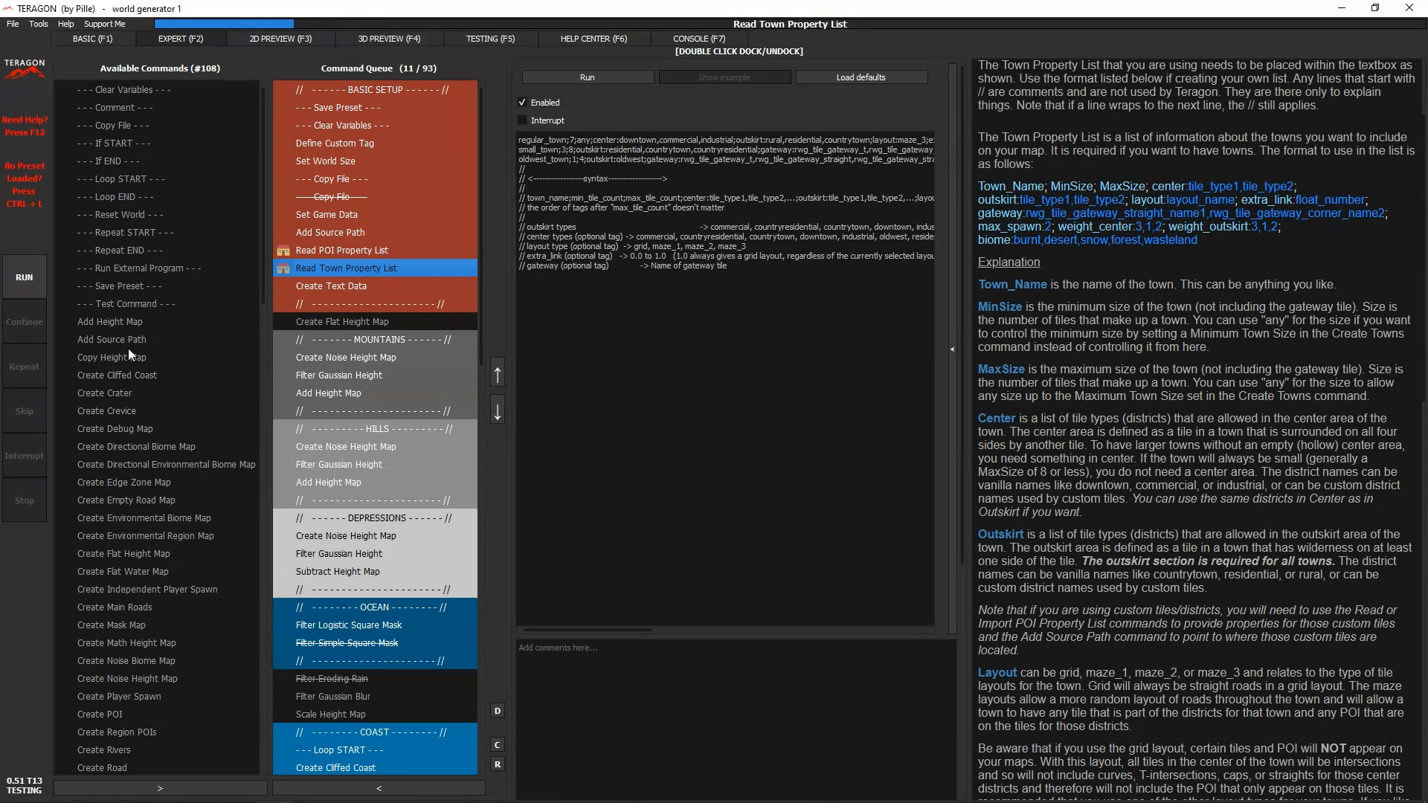
- Add the Create Crater command to the queue directly below Create Flat Height Map
{"action": "left_click", "coordinate": [340, 323]}
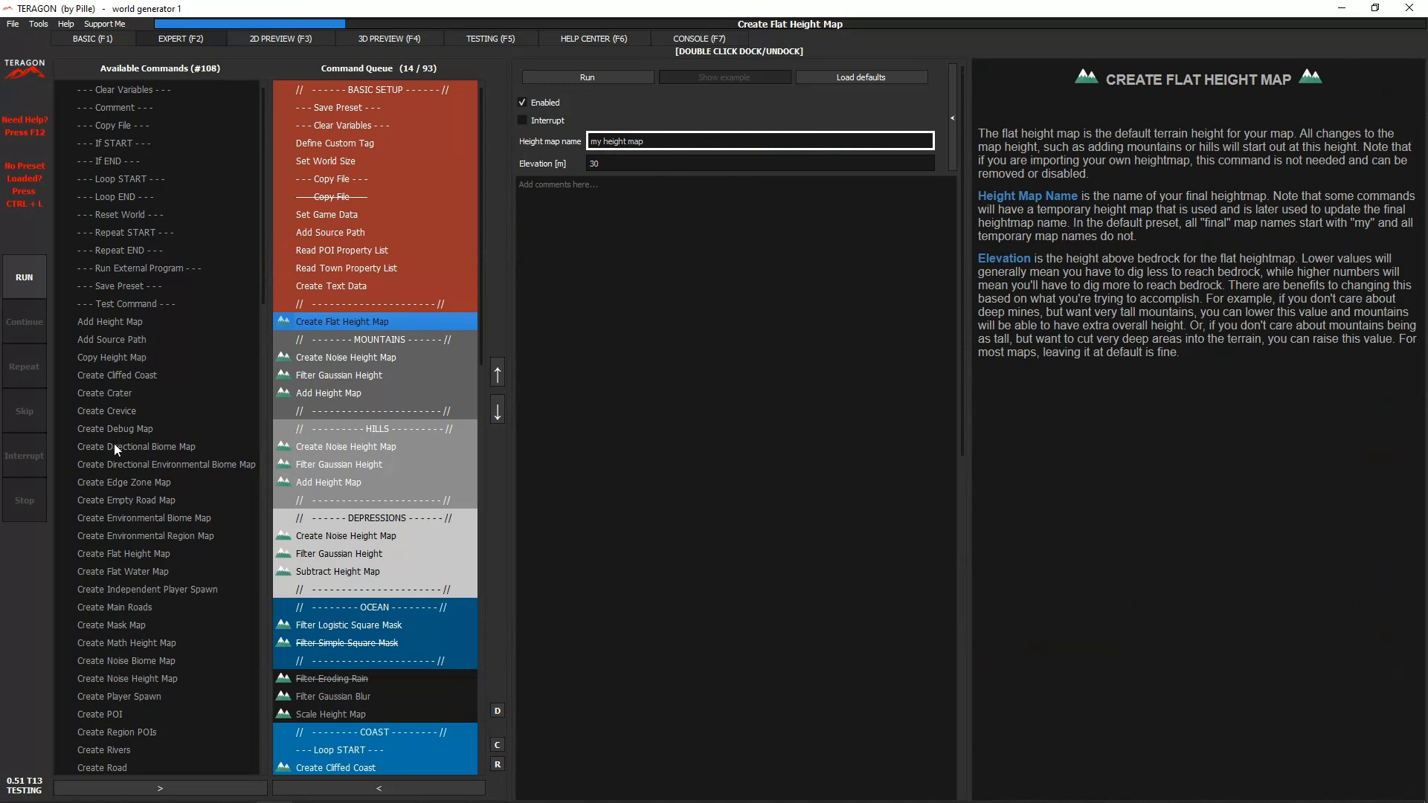
{"action": "left_click", "coordinate": [114, 395]}
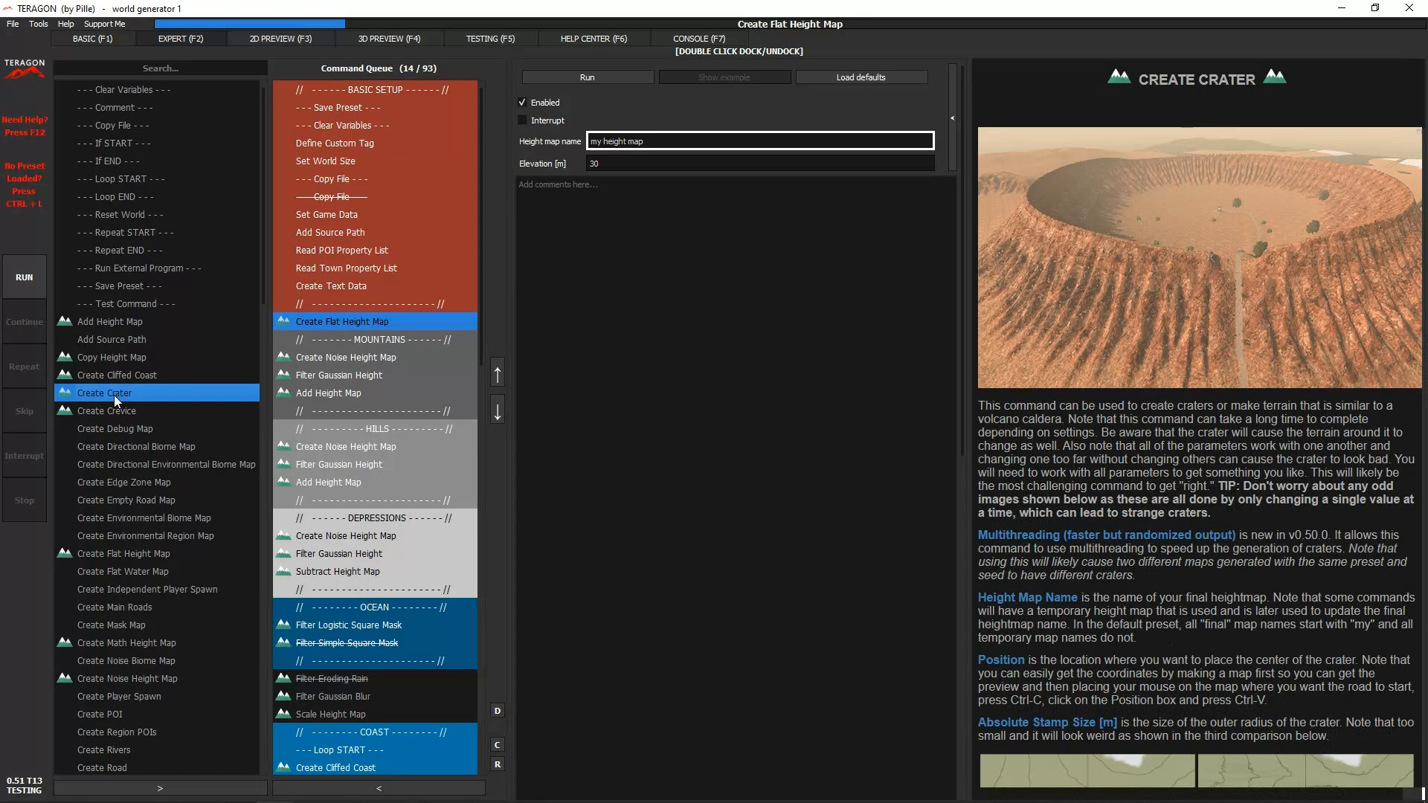
{"action": "left_click", "coordinate": [160, 788]}
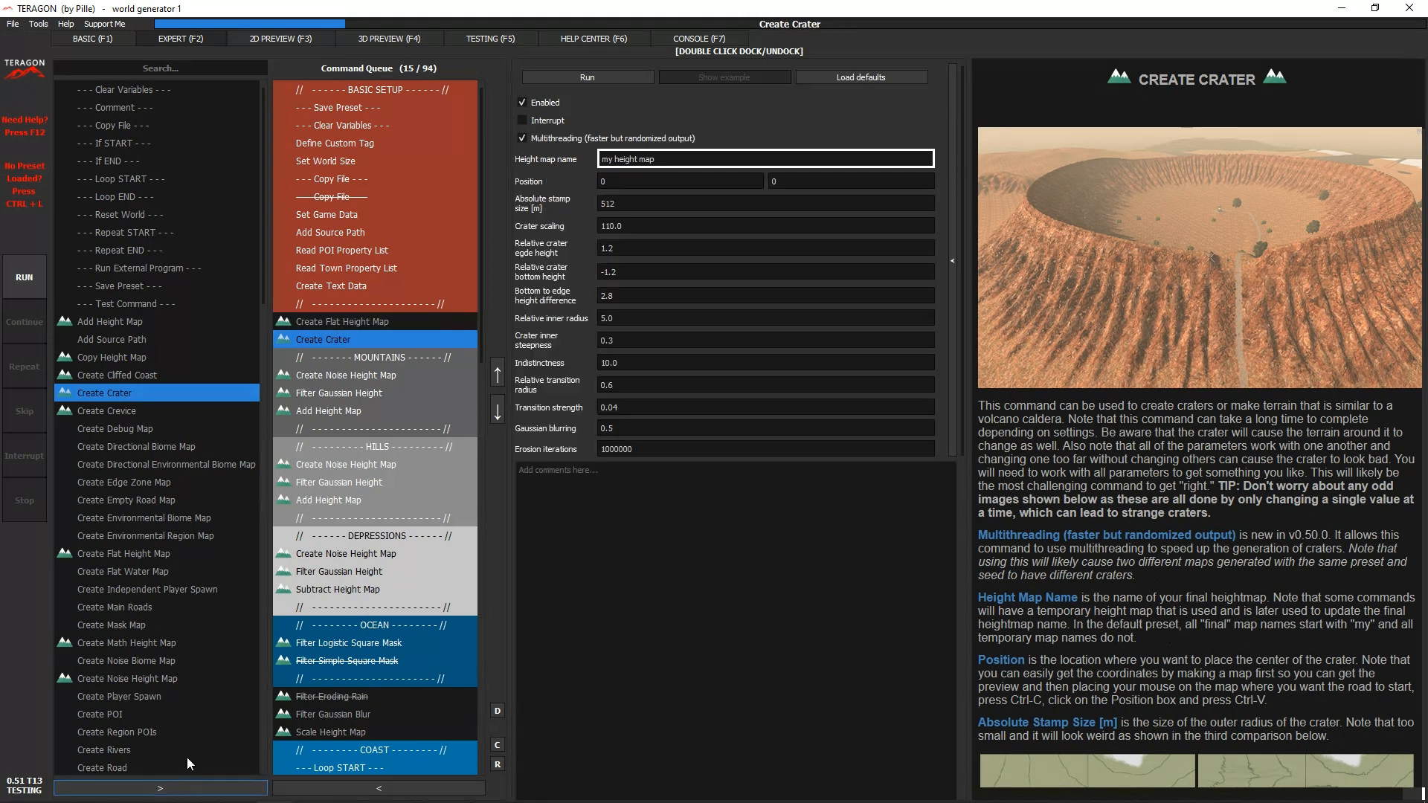
- Remove the Create Crater command below Create Flat Height Map from the command queue
{"action": "left_click", "coordinate": [374, 321]}
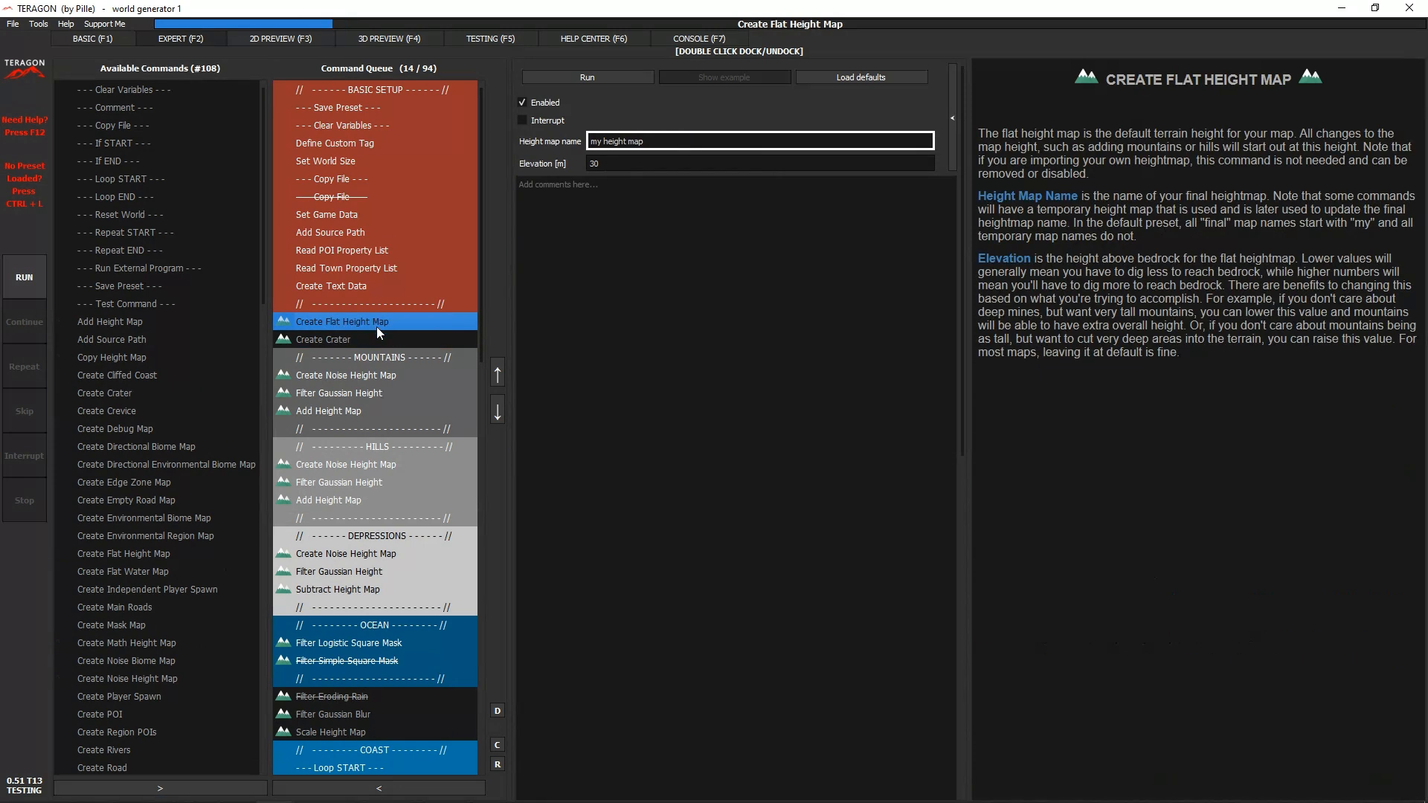
{"action": "left_click", "coordinate": [377, 335]}
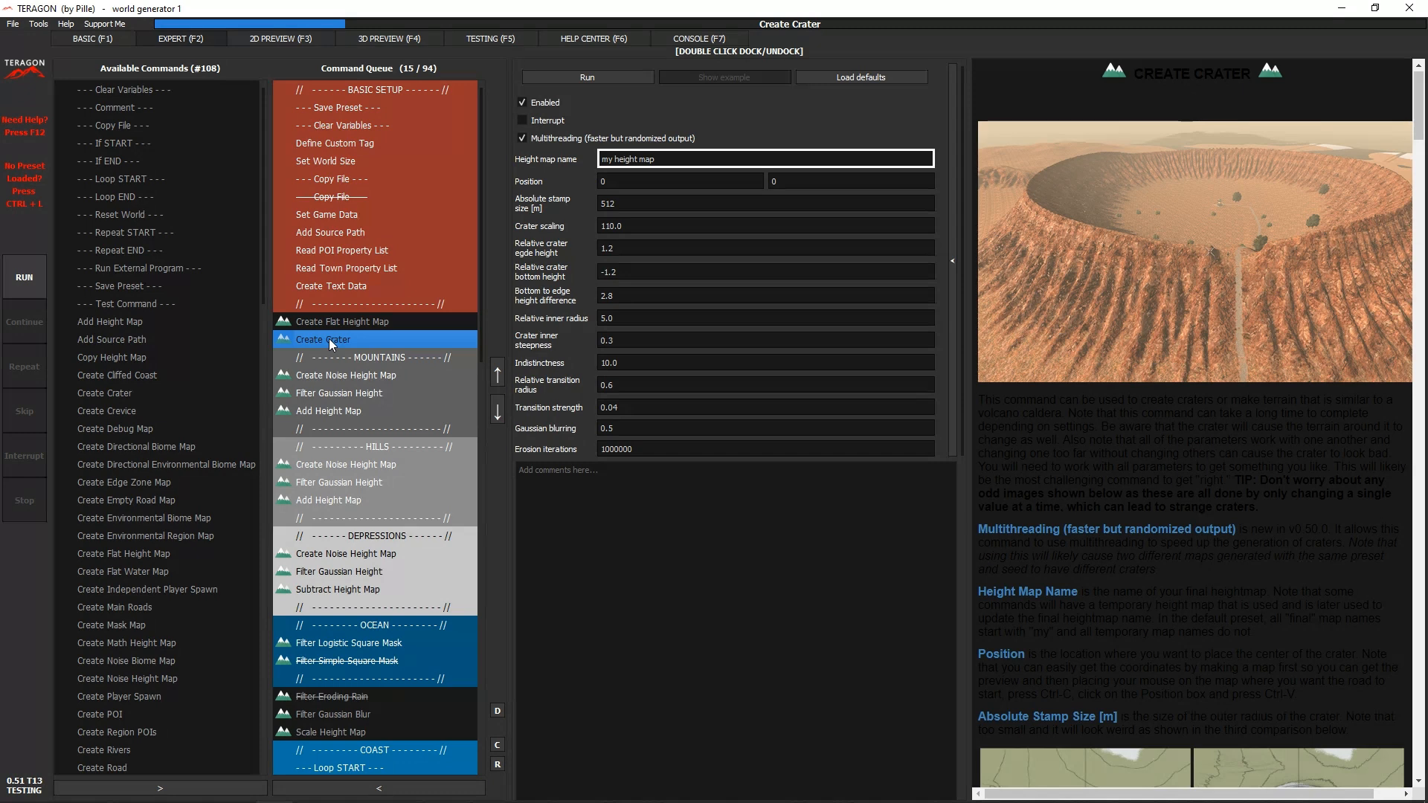
{"action": "left_click", "coordinate": [412, 788]}
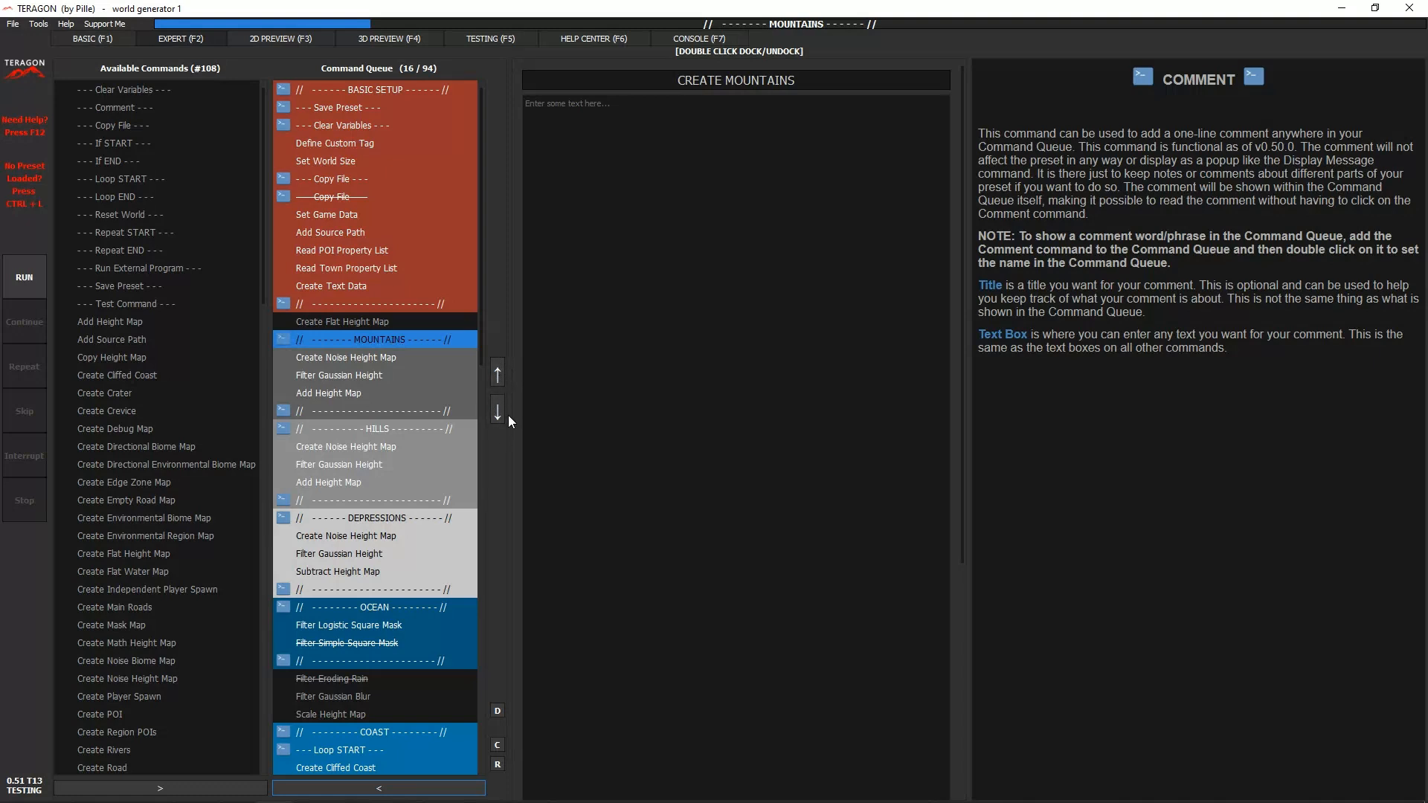
- Move the Add Height Map command of the MOUNTAINS section one place down the queue and back up again
{"action": "left_click", "coordinate": [364, 388]}
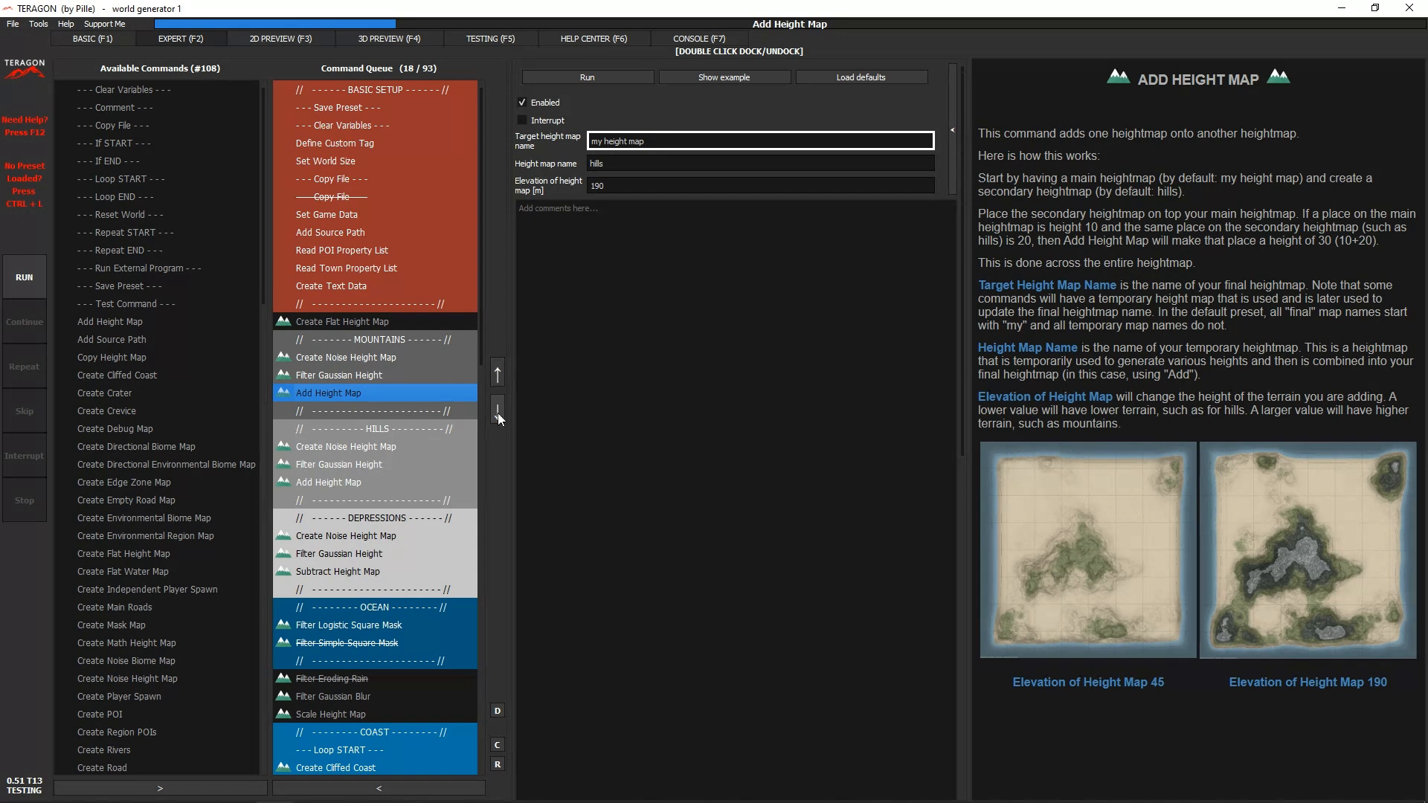
{"action": "left_click", "coordinate": [498, 409]}
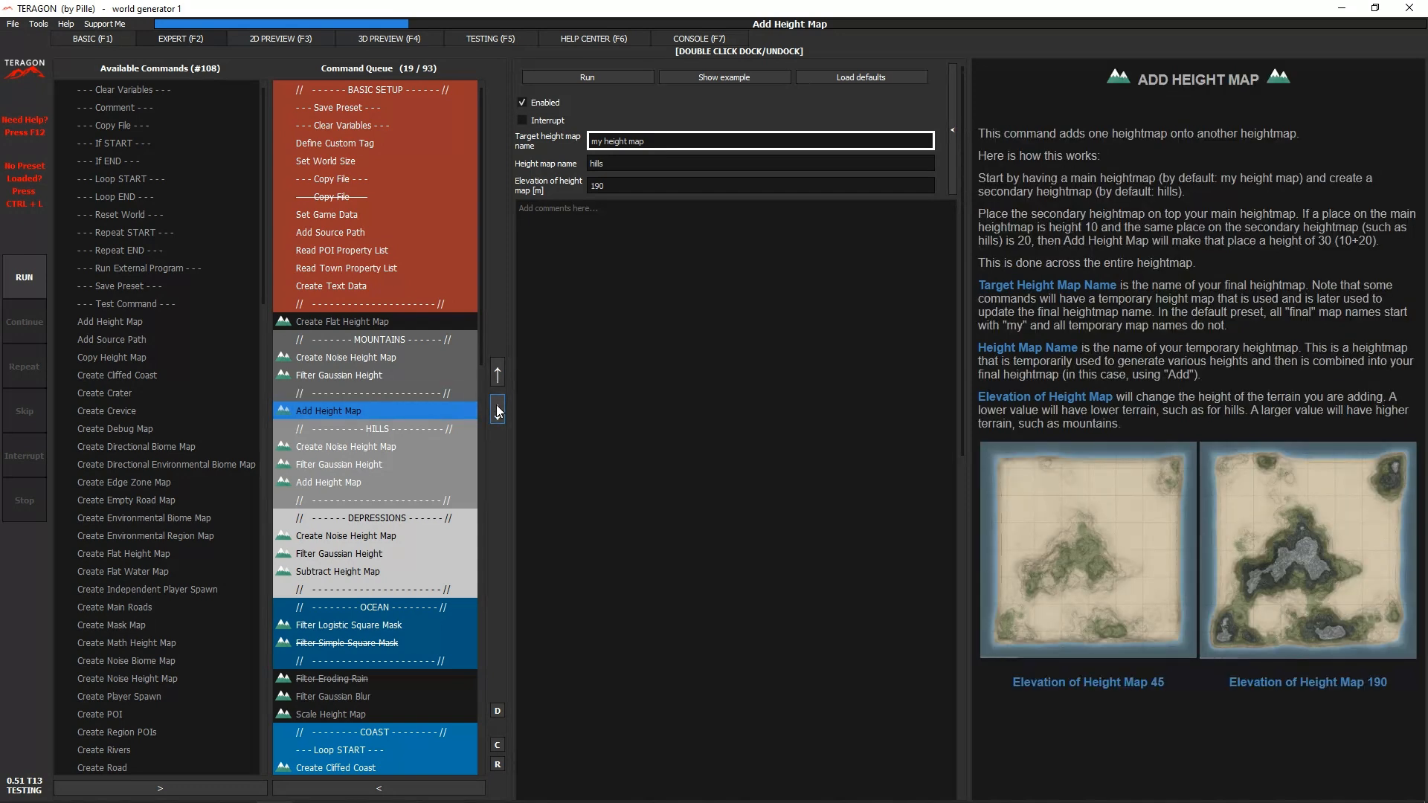
{"action": "left_click", "coordinate": [497, 373]}
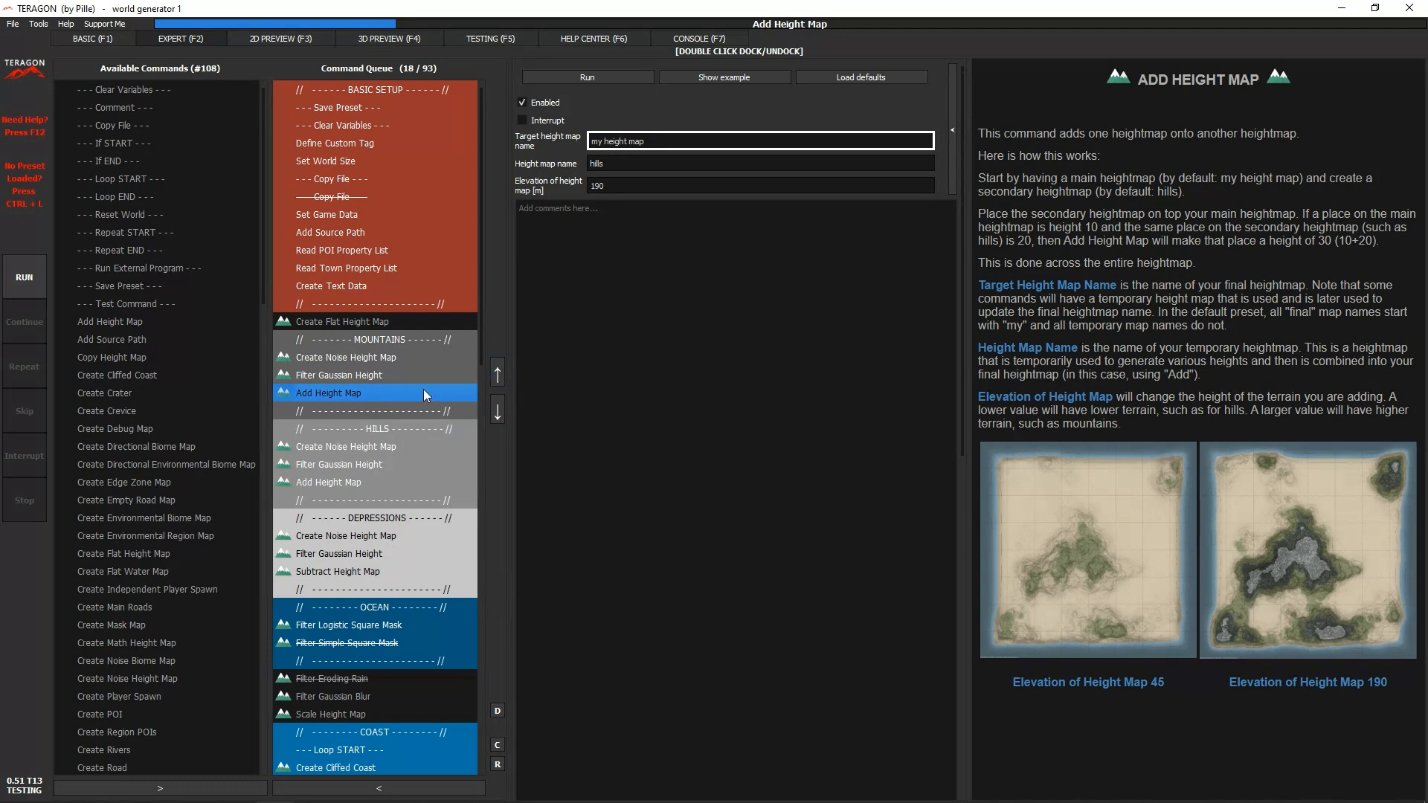
- Duplicate the Add Height Map command in the MOUNTAINS section and remove the duplicate from the queue
{"action": "left_click", "coordinate": [498, 714]}
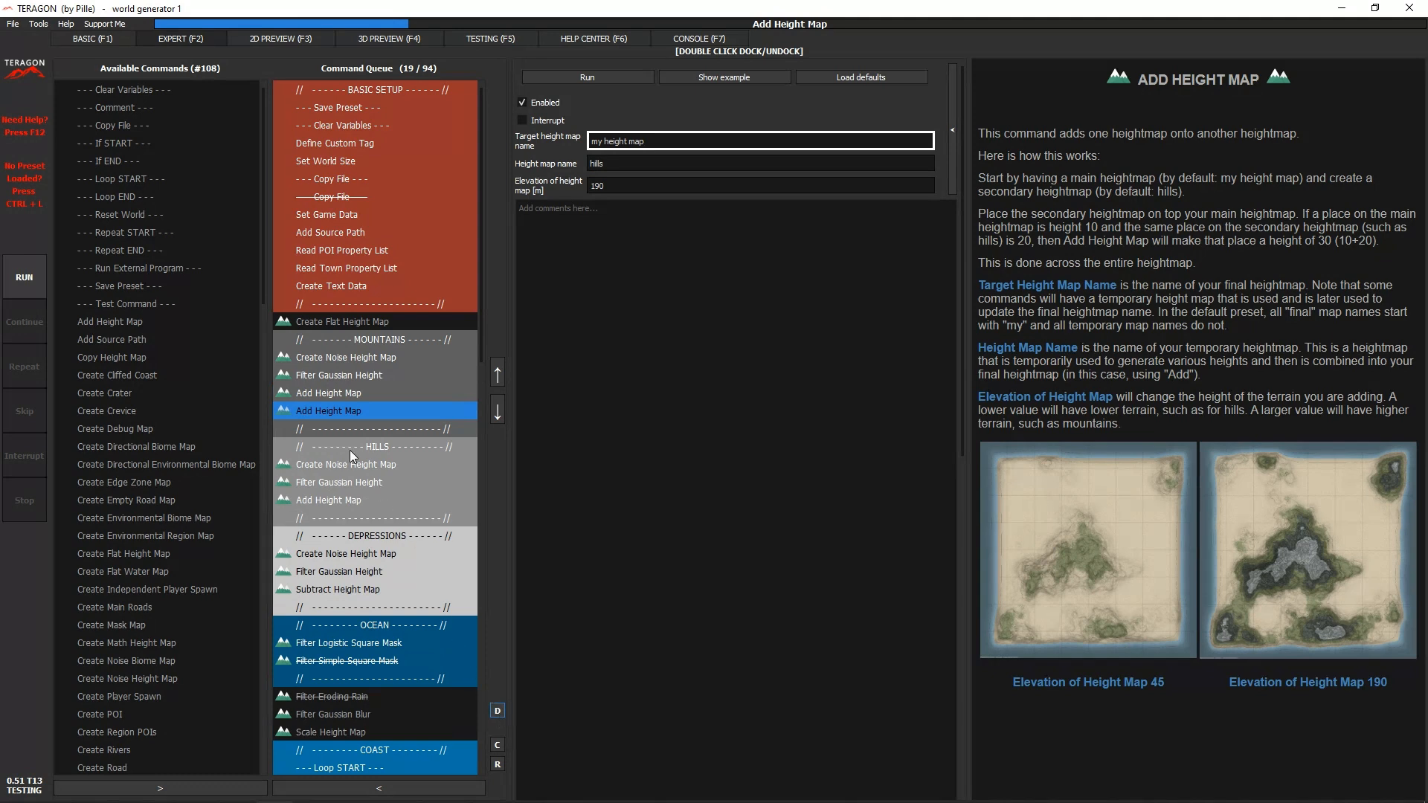
{"action": "left_click", "coordinate": [339, 393]}
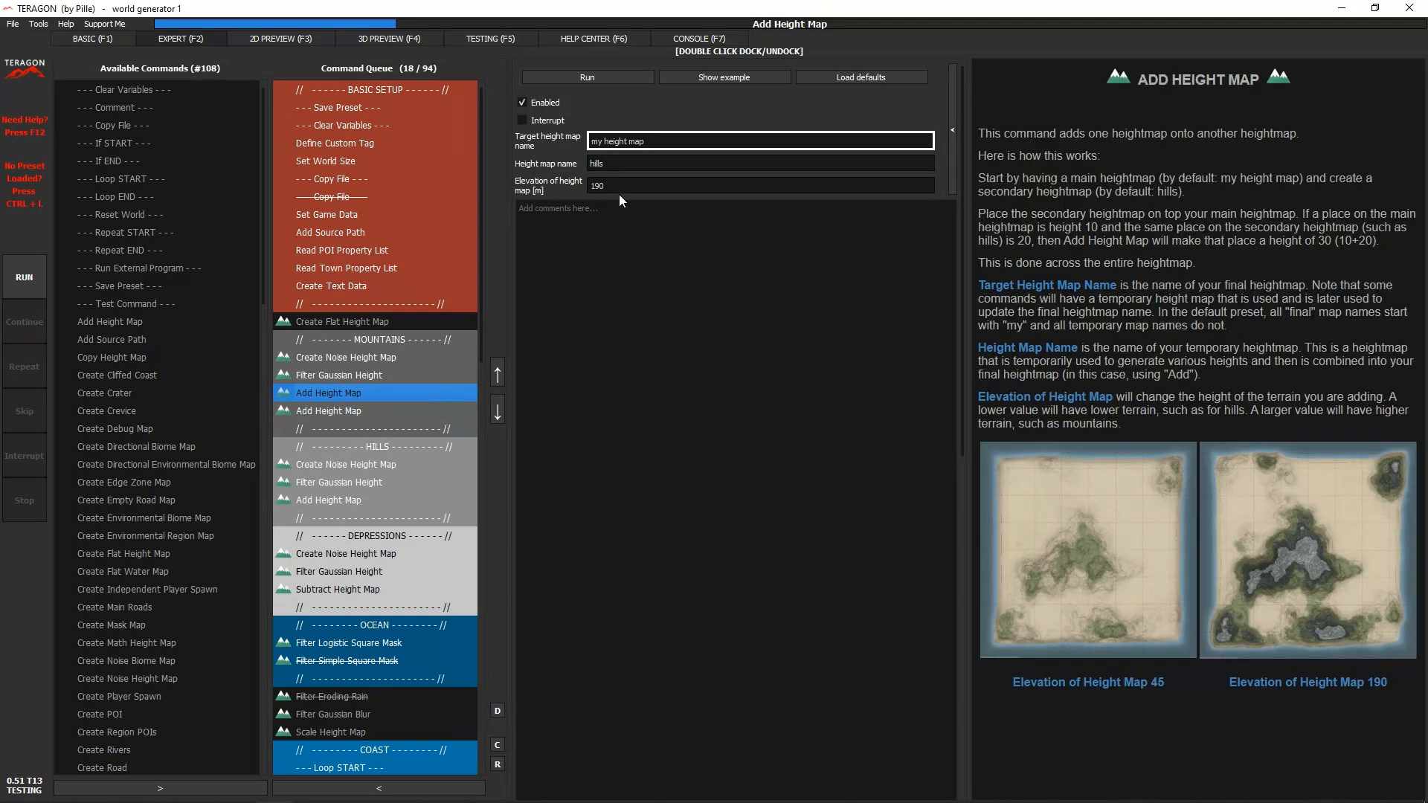
{"action": "left_click", "coordinate": [387, 408]}
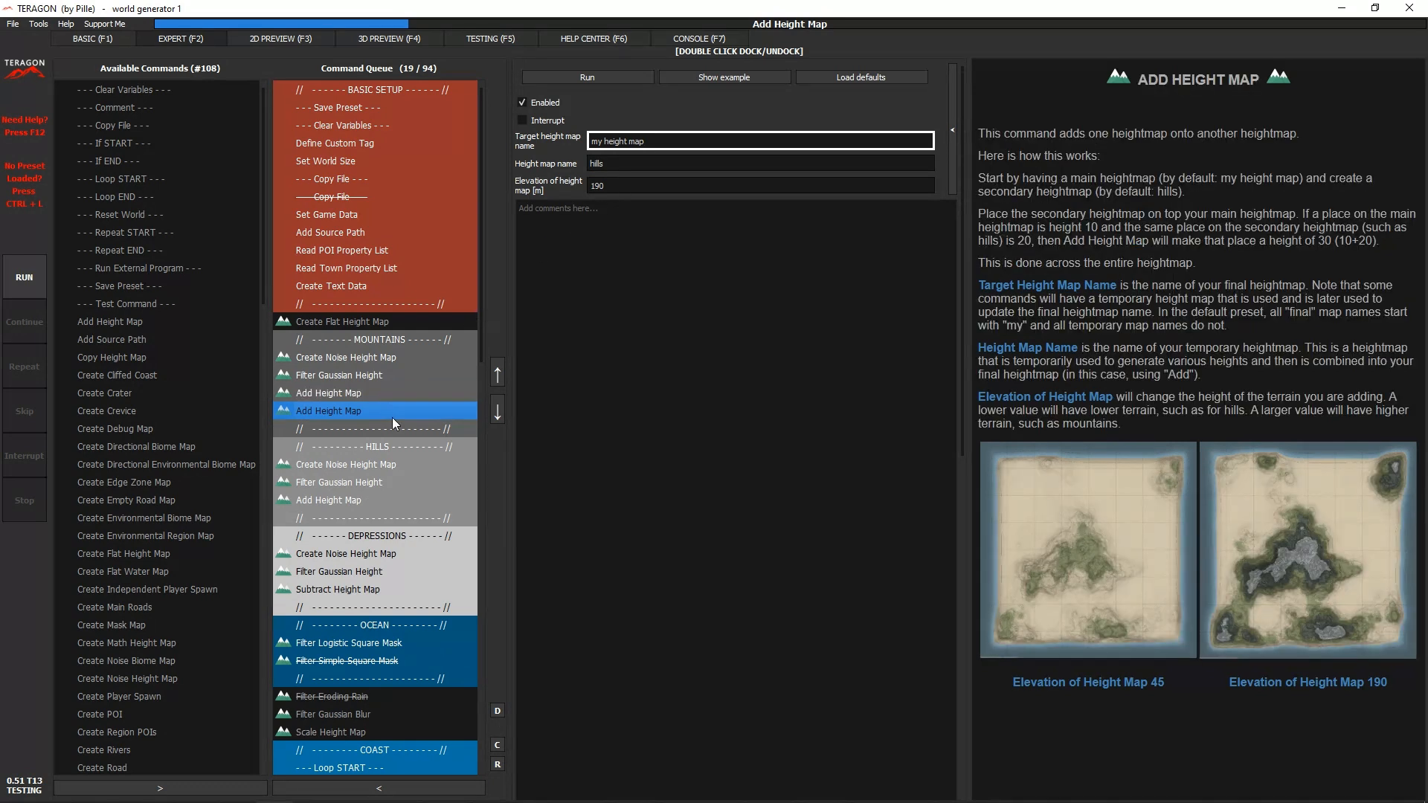
{"action": "left_click", "coordinate": [422, 792]}
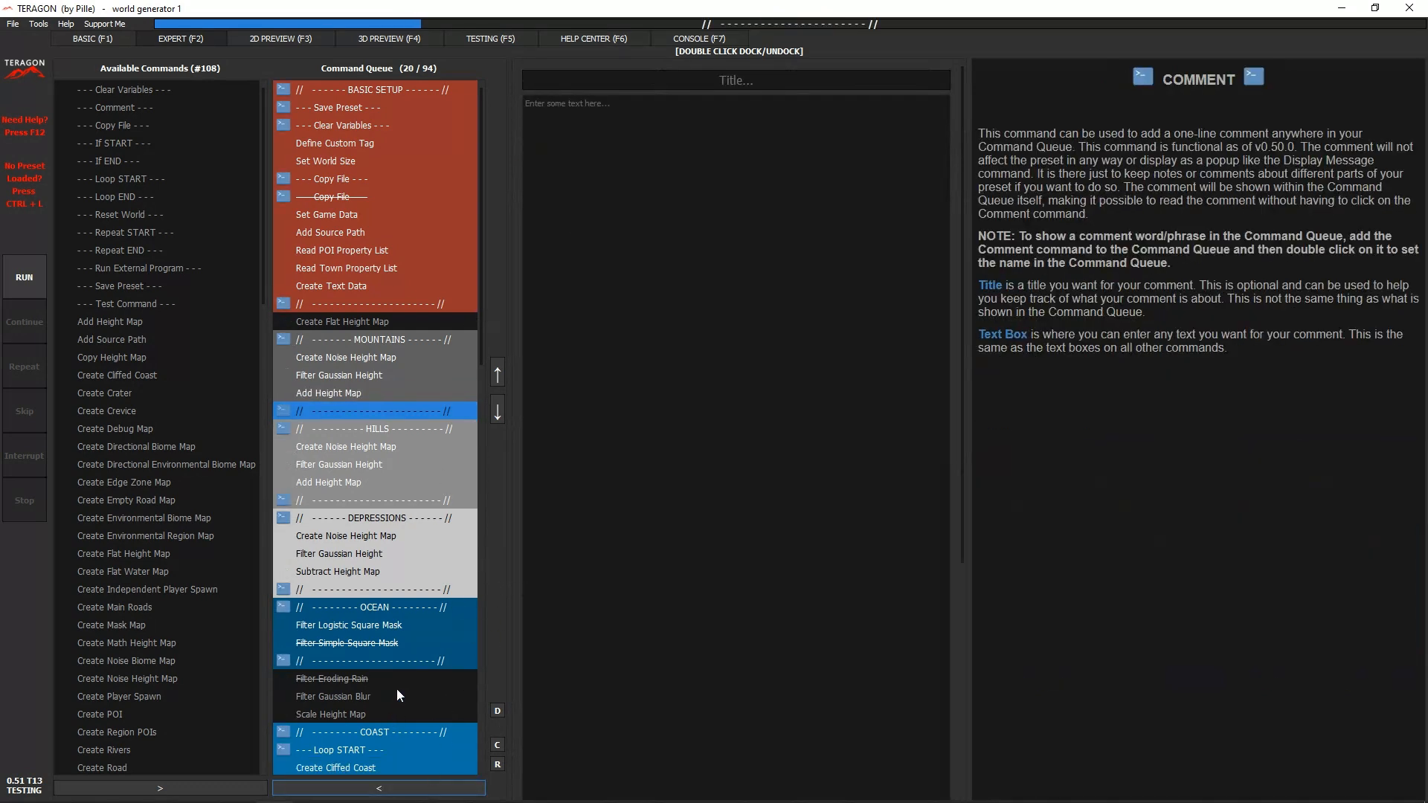
- Set the colour of the Filter Gaussian Blur command in the queue to white (#ffffff)
{"action": "left_click", "coordinate": [400, 694]}
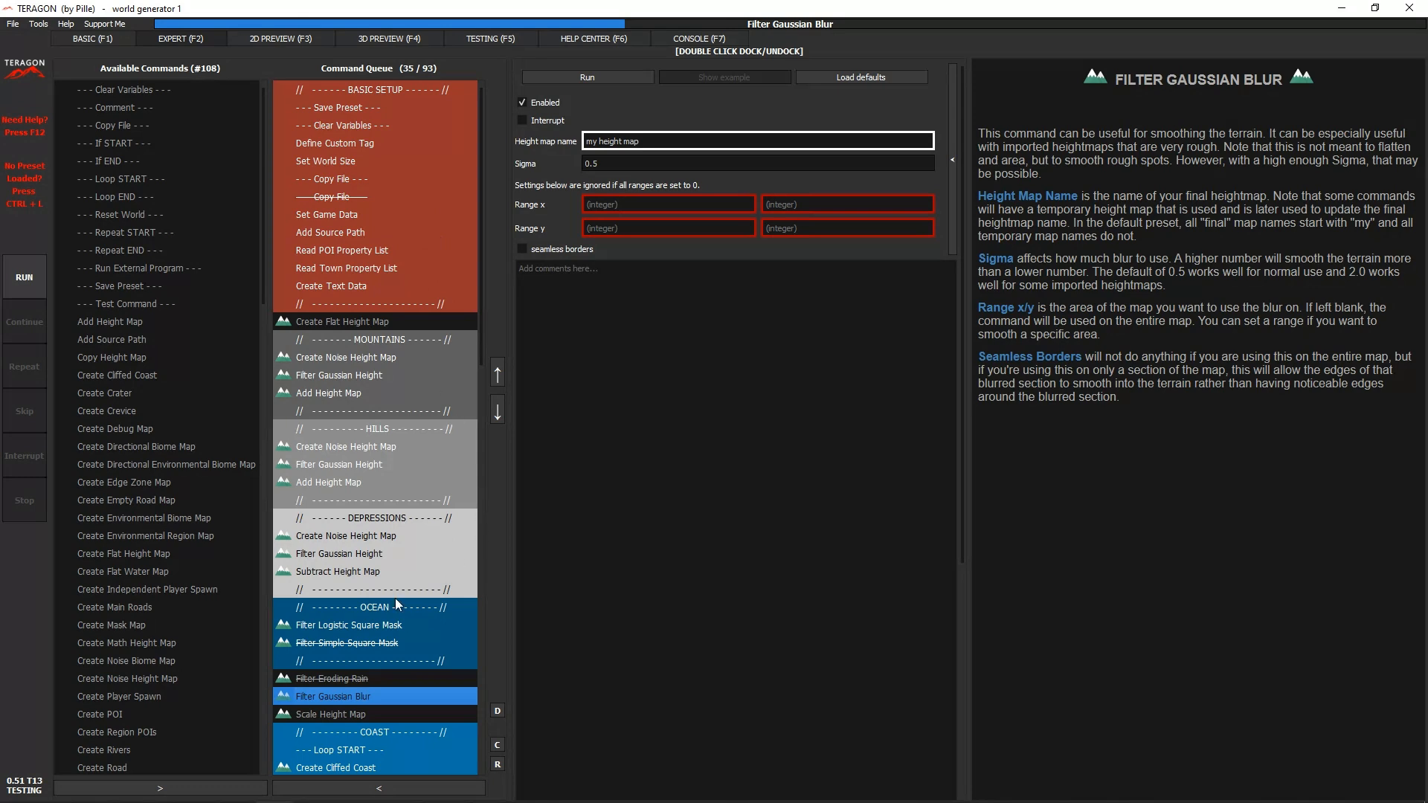
{"action": "left_click", "coordinate": [348, 715]}
{"action": "left_click", "coordinate": [359, 697]}
{"action": "left_click", "coordinate": [501, 747]}
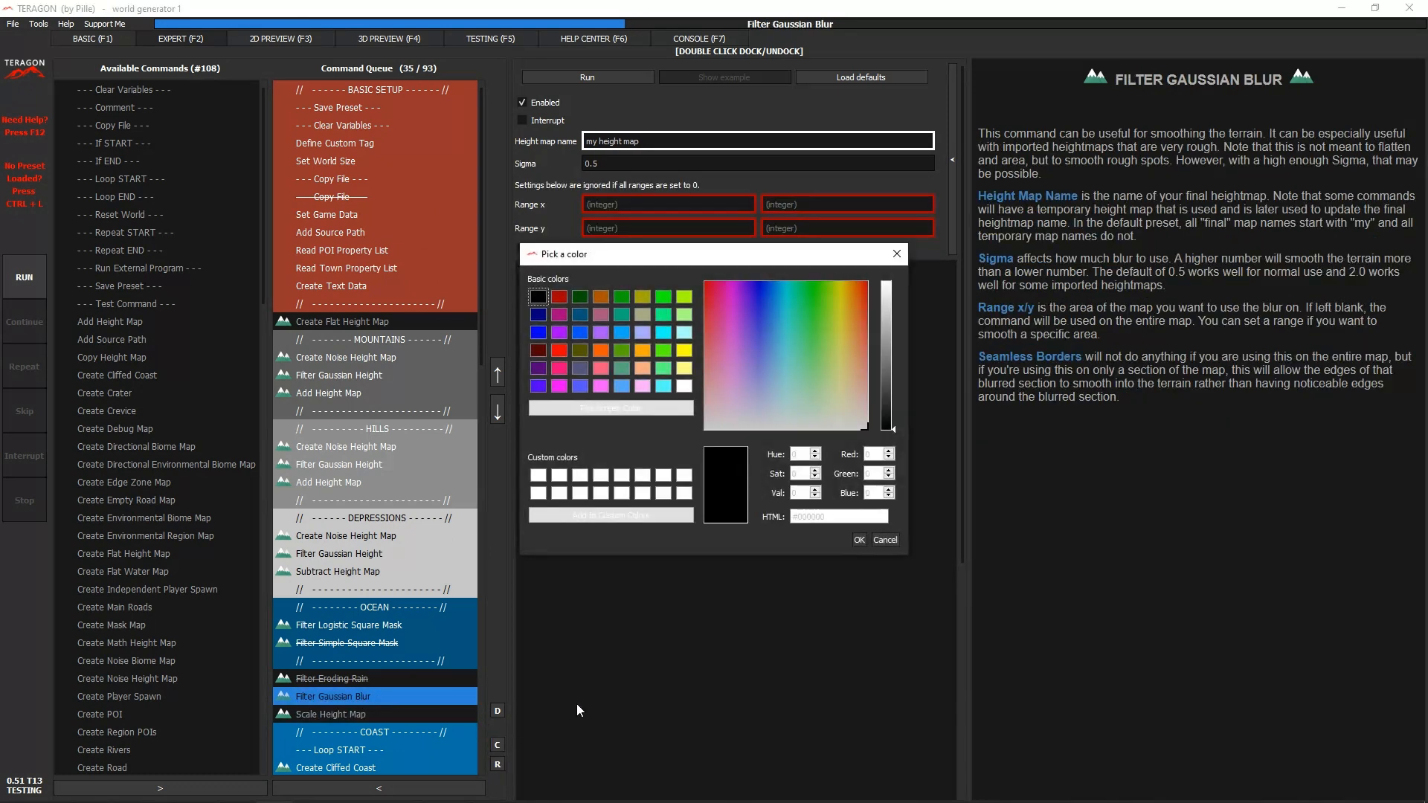
{"action": "left_click", "coordinate": [684, 387]}
{"action": "left_click", "coordinate": [859, 540]}
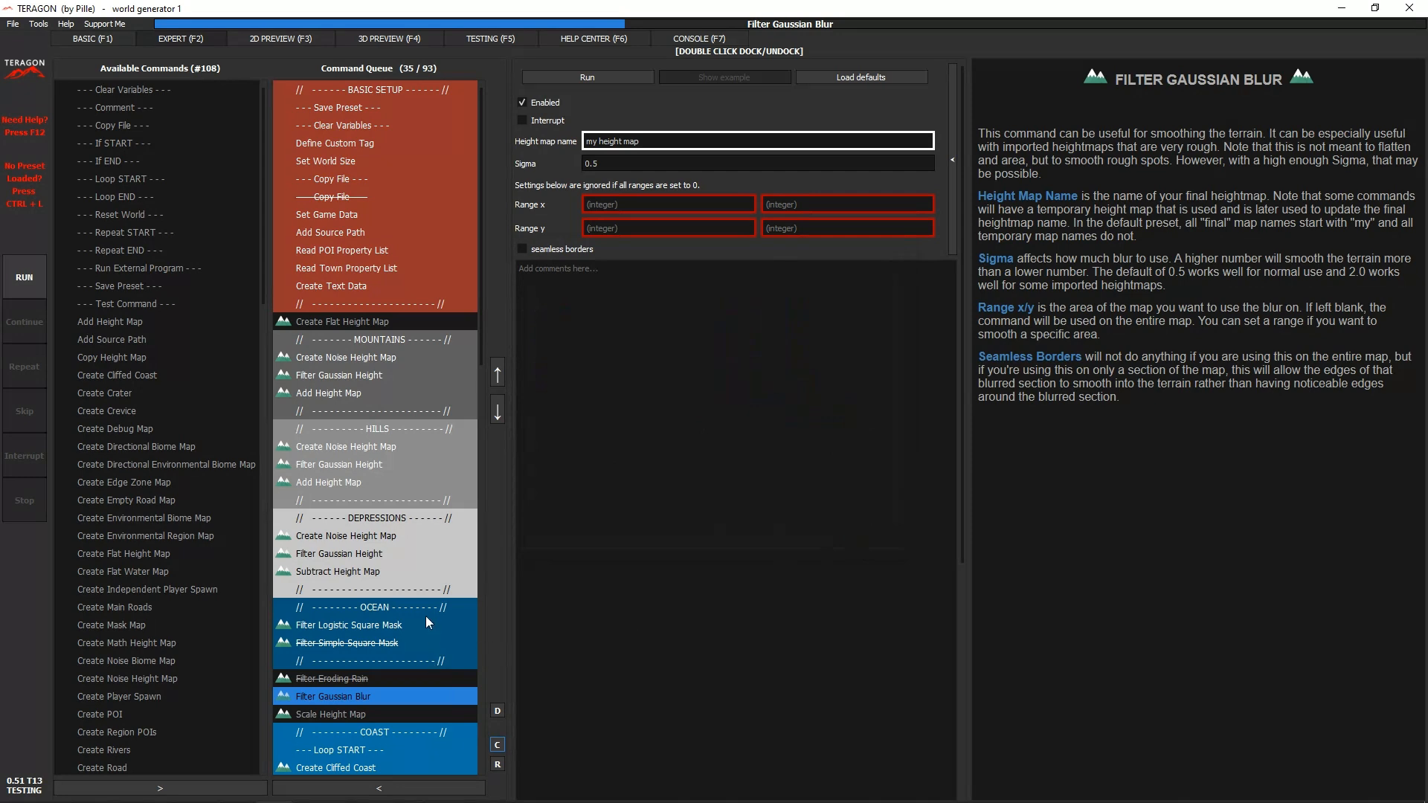
- Reset the Filter Gaussian Blur command in the queue to its default colour
{"action": "left_click", "coordinate": [422, 623]}
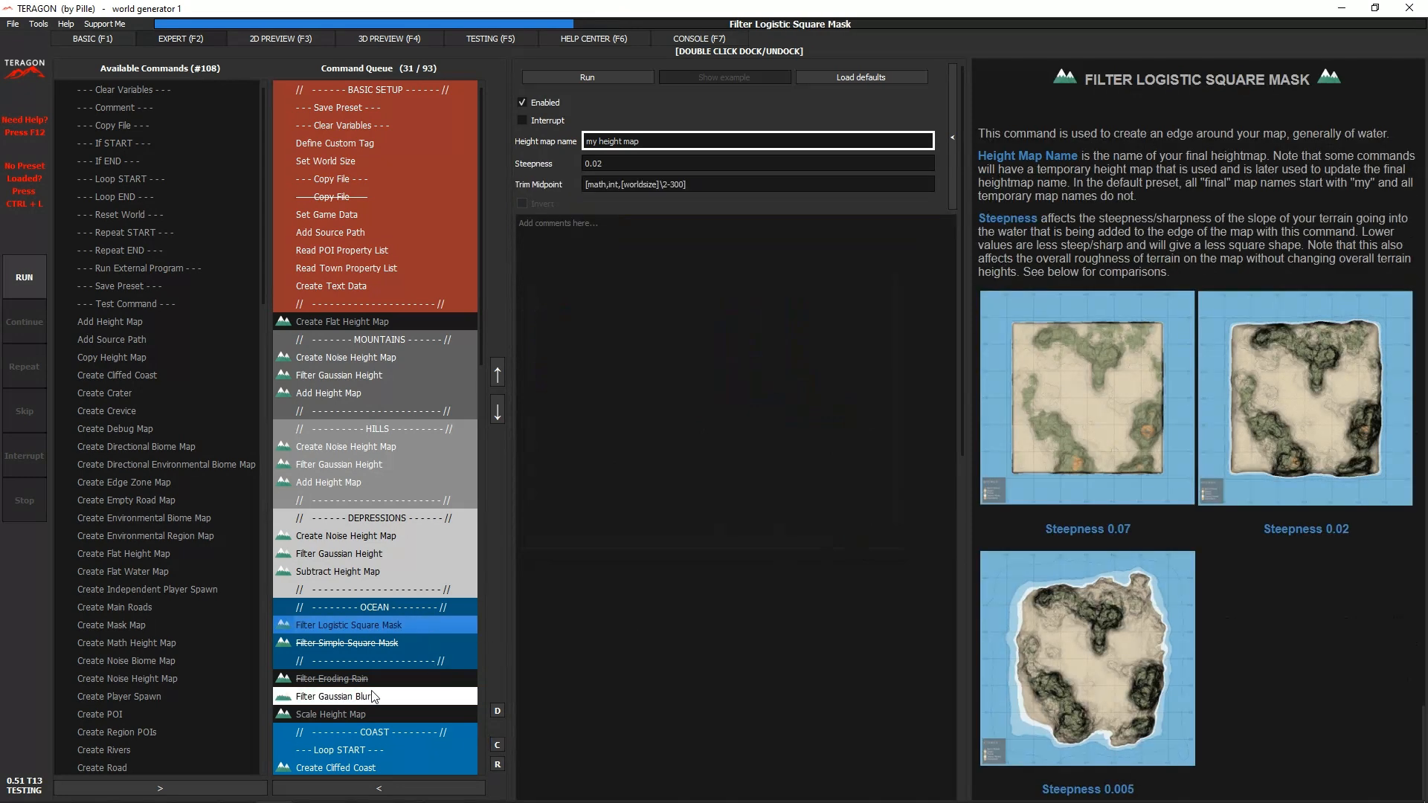
{"action": "left_click", "coordinate": [417, 699]}
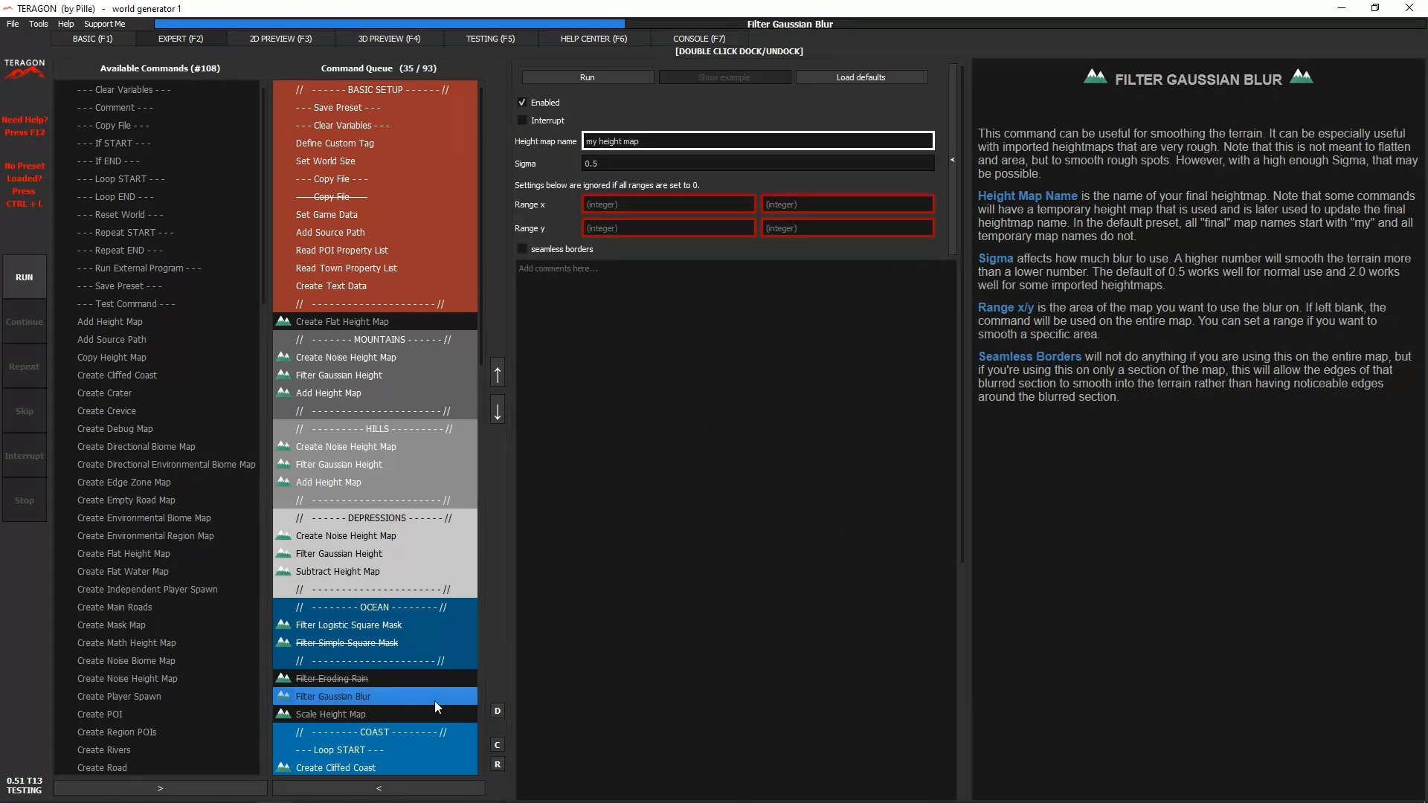
{"action": "left_click", "coordinate": [497, 764]}
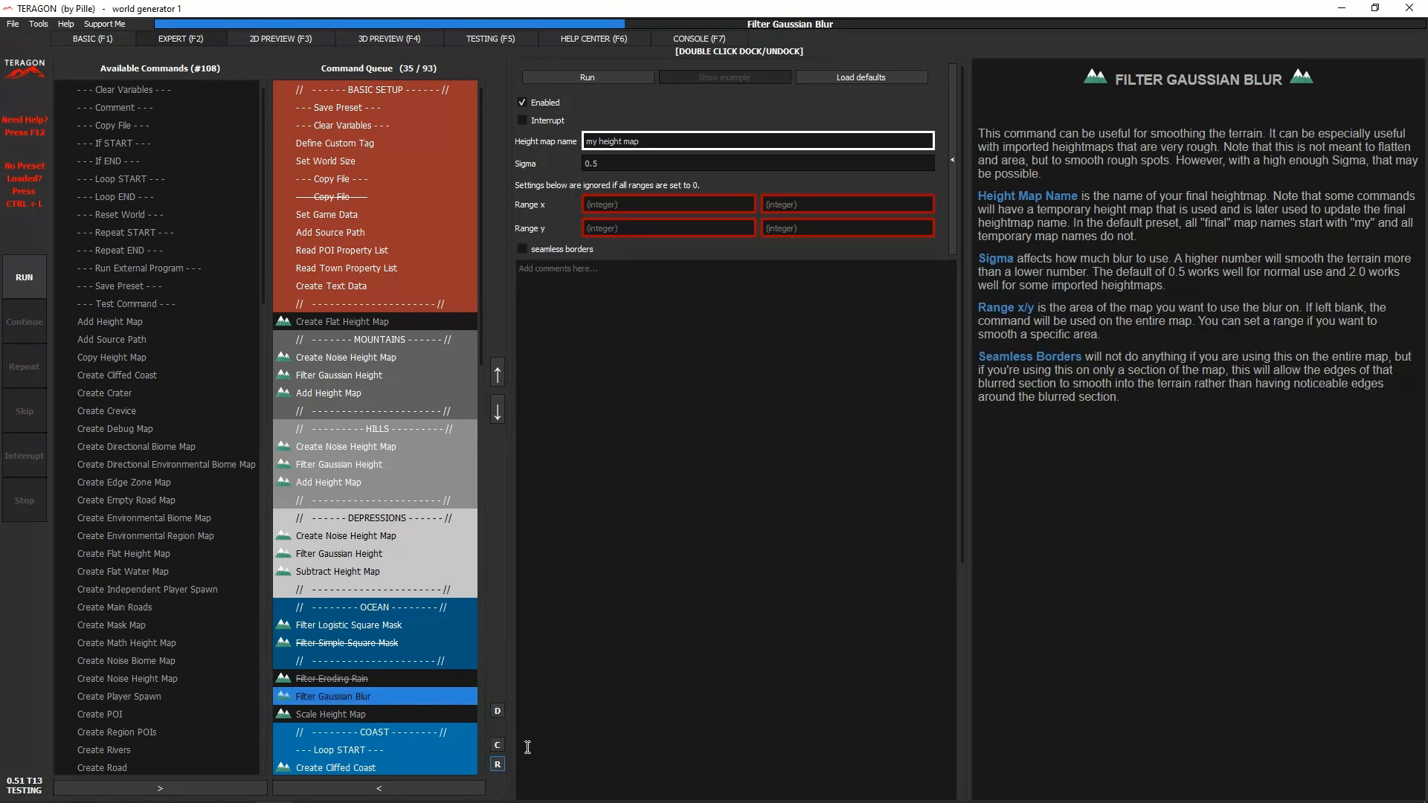
- Examine the comment lines that open and close the BASIC SETUP, MOUNTAINS, HILLS and DEPRESSIONS sections of the queue
{"action": "left_click", "coordinate": [413, 592]}
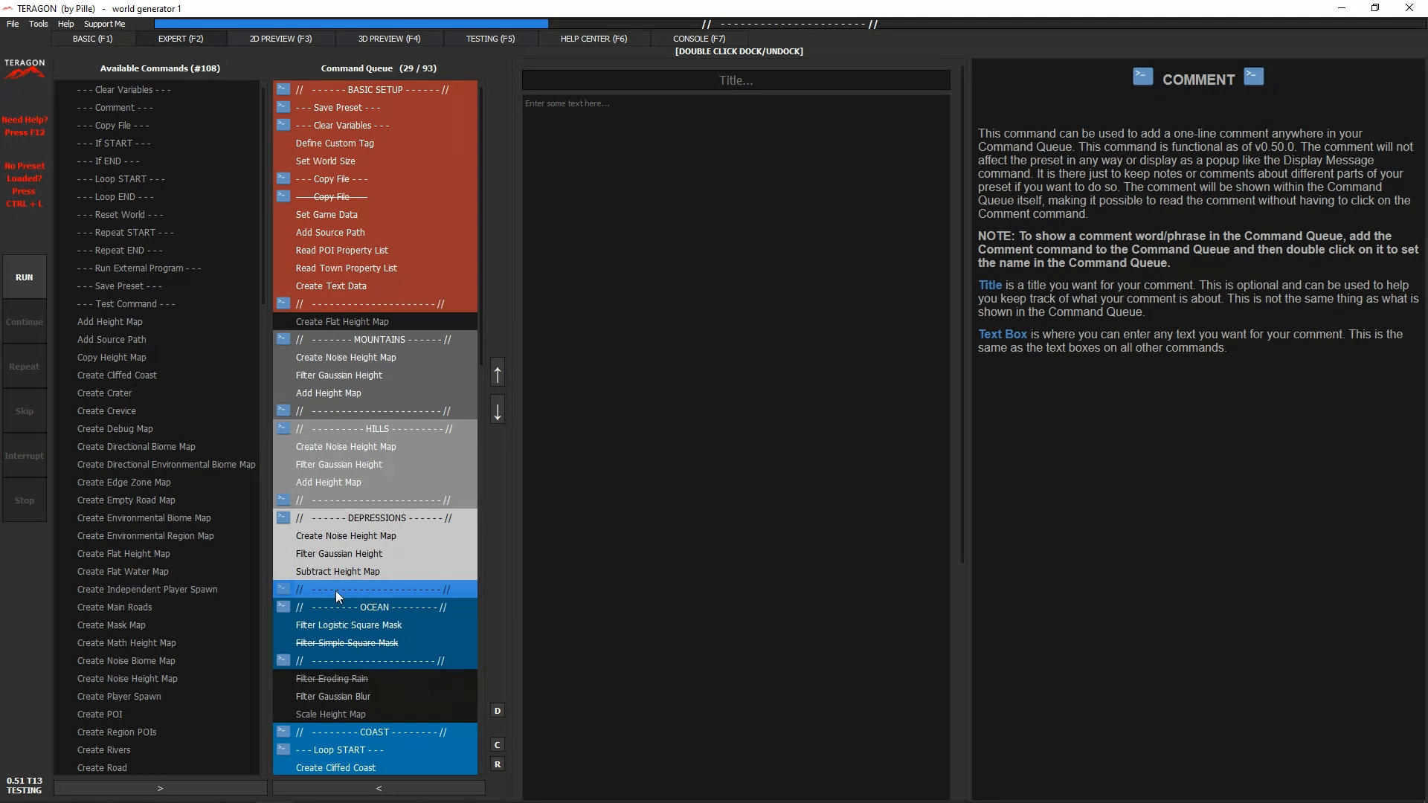
{"action": "left_click", "coordinate": [382, 88]}
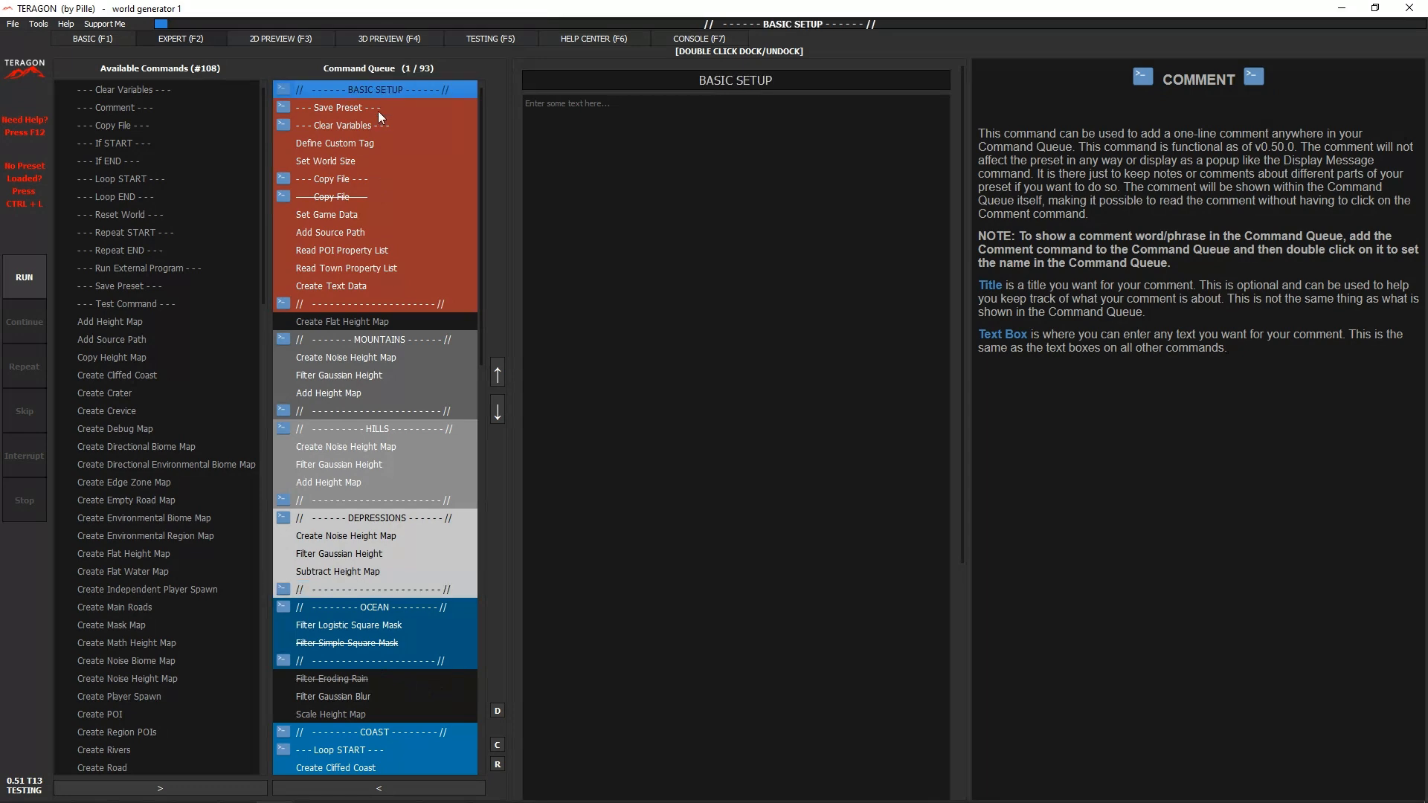
{"action": "left_click", "coordinate": [364, 302]}
{"action": "left_click", "coordinate": [359, 336]}
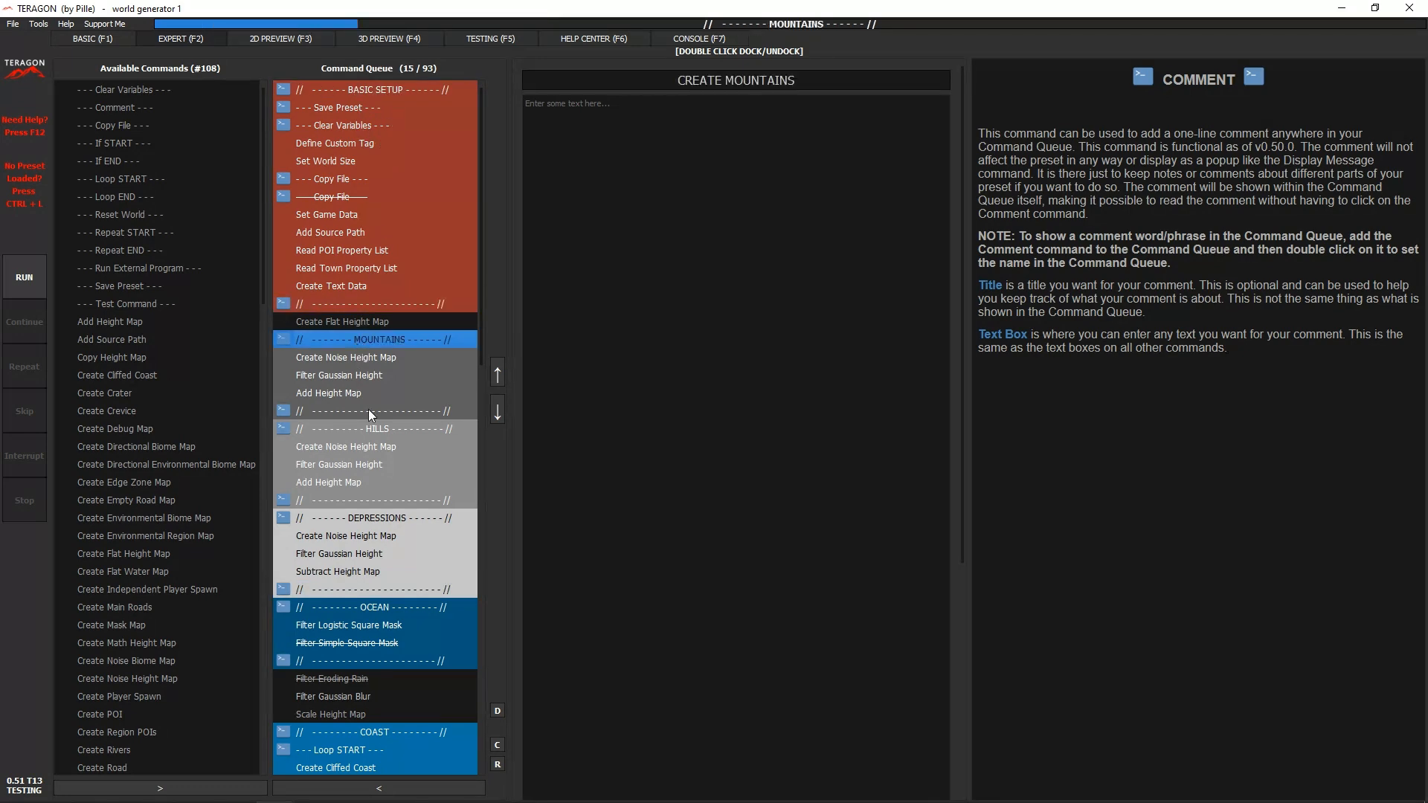
{"action": "left_click", "coordinate": [368, 411]}
{"action": "left_click", "coordinate": [368, 429]}
{"action": "left_click", "coordinate": [360, 500]}
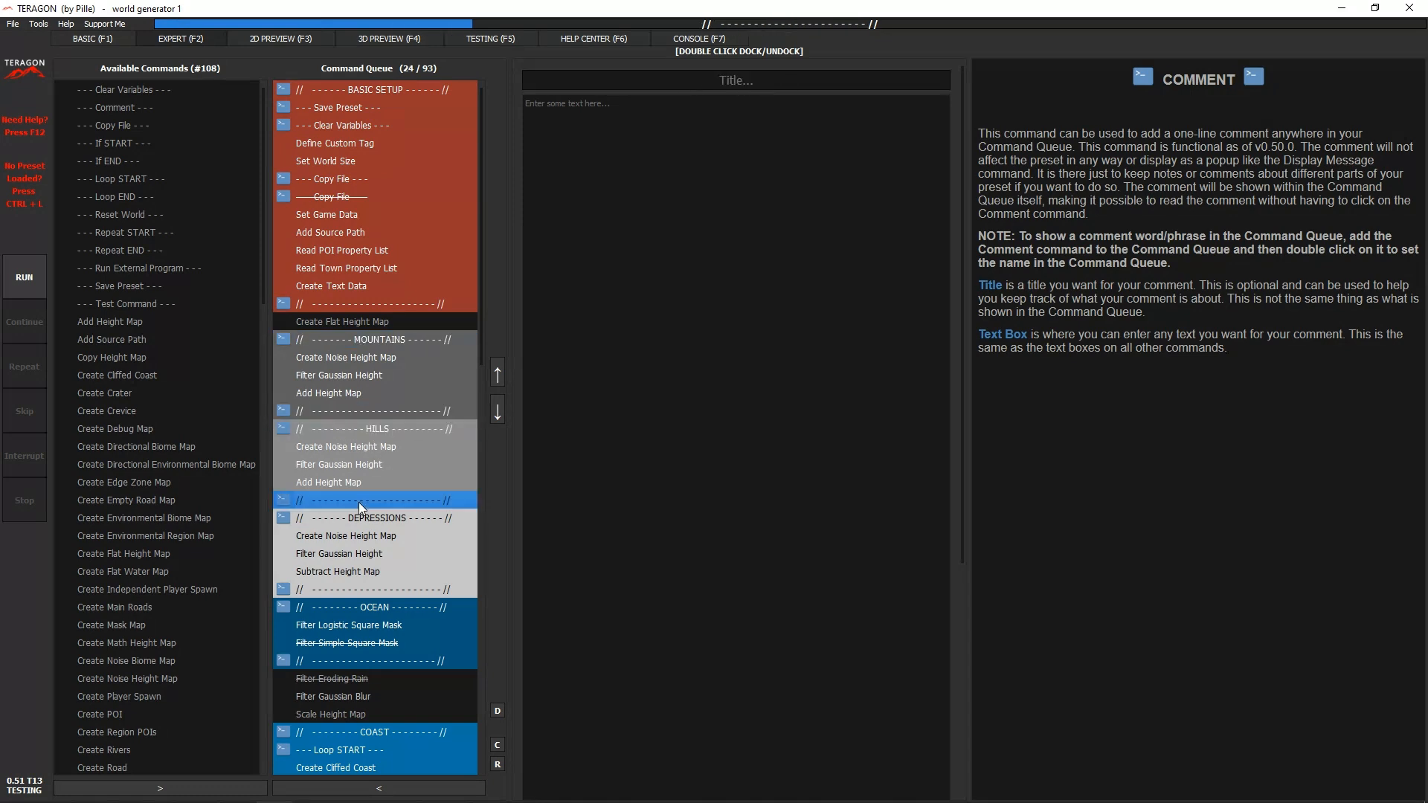
{"action": "left_click", "coordinate": [368, 519]}
{"action": "left_click", "coordinate": [374, 586]}
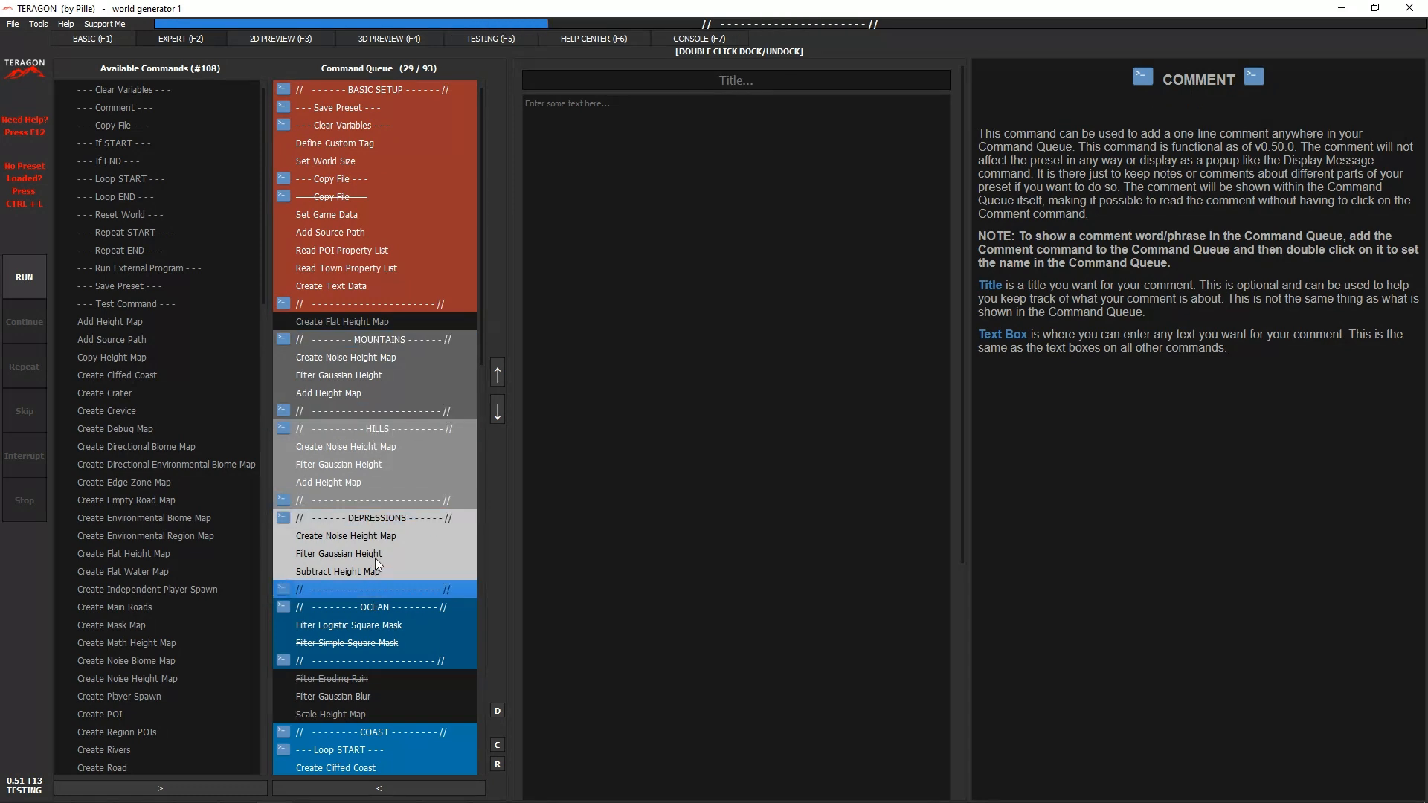
{"action": "left_click", "coordinate": [383, 518]}
{"action": "left_click", "coordinate": [377, 428]}
{"action": "left_click", "coordinate": [368, 341]}
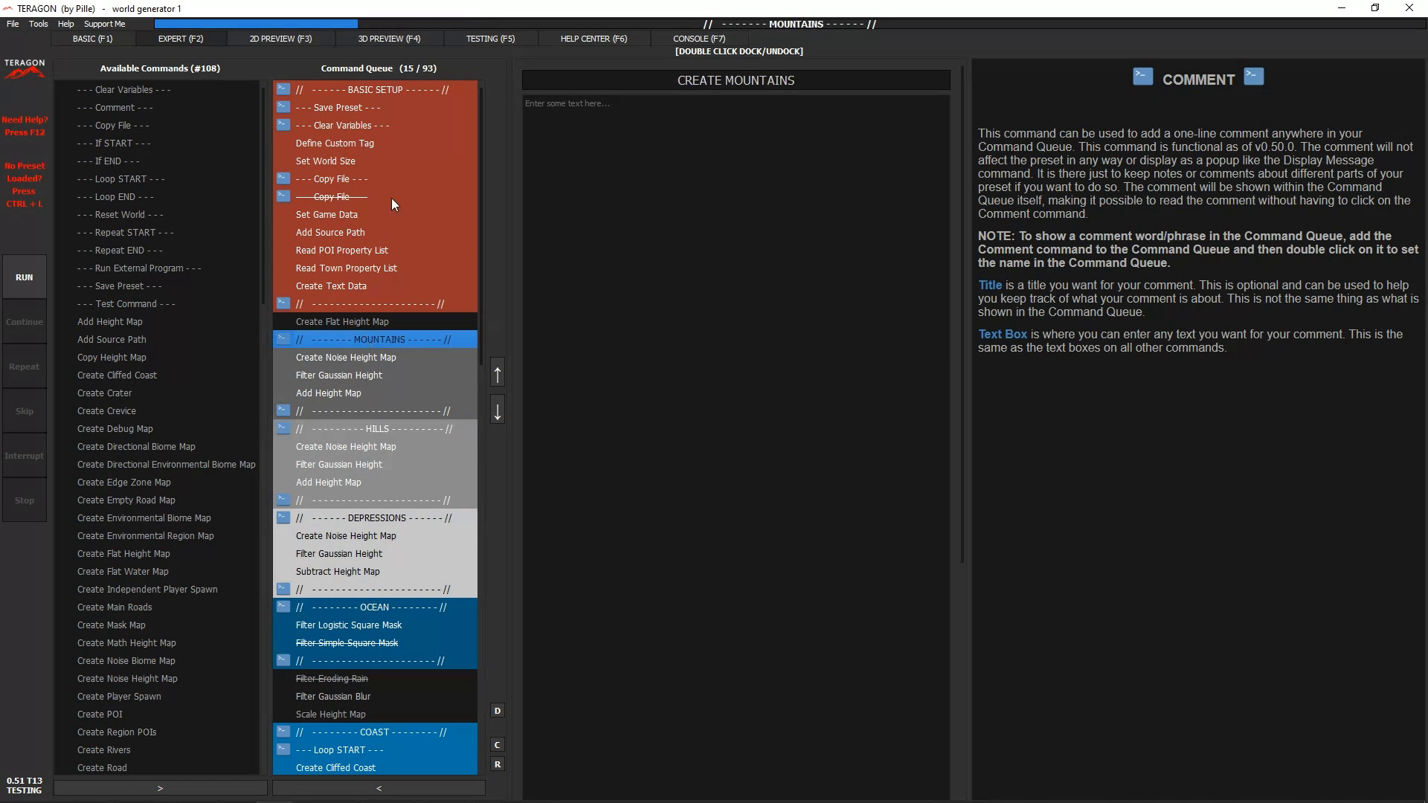
{"action": "left_click", "coordinate": [369, 90]}
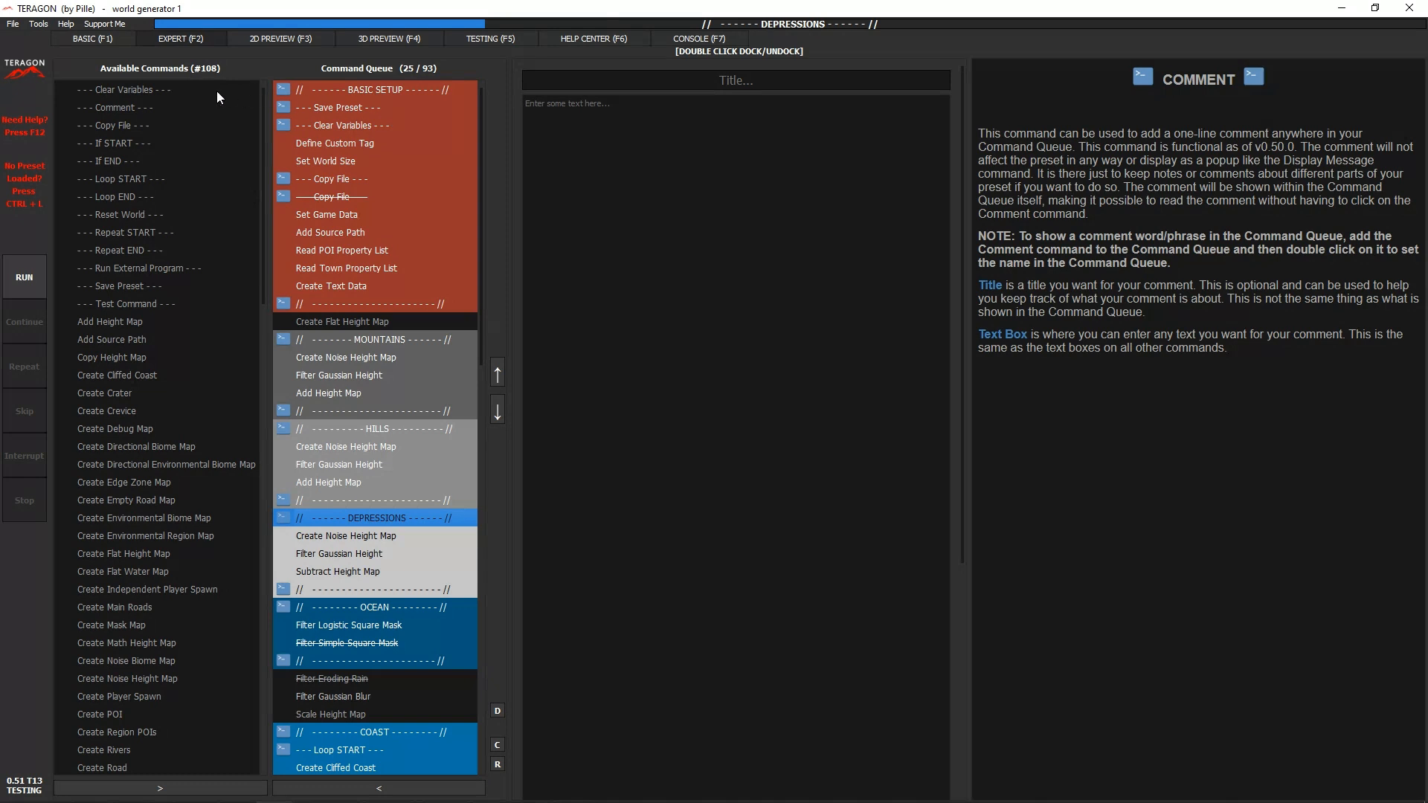
- Add a Comment command reading "Test" below the DEPRESSIONS header and remove it from the queue
{"action": "left_click", "coordinate": [117, 109]}
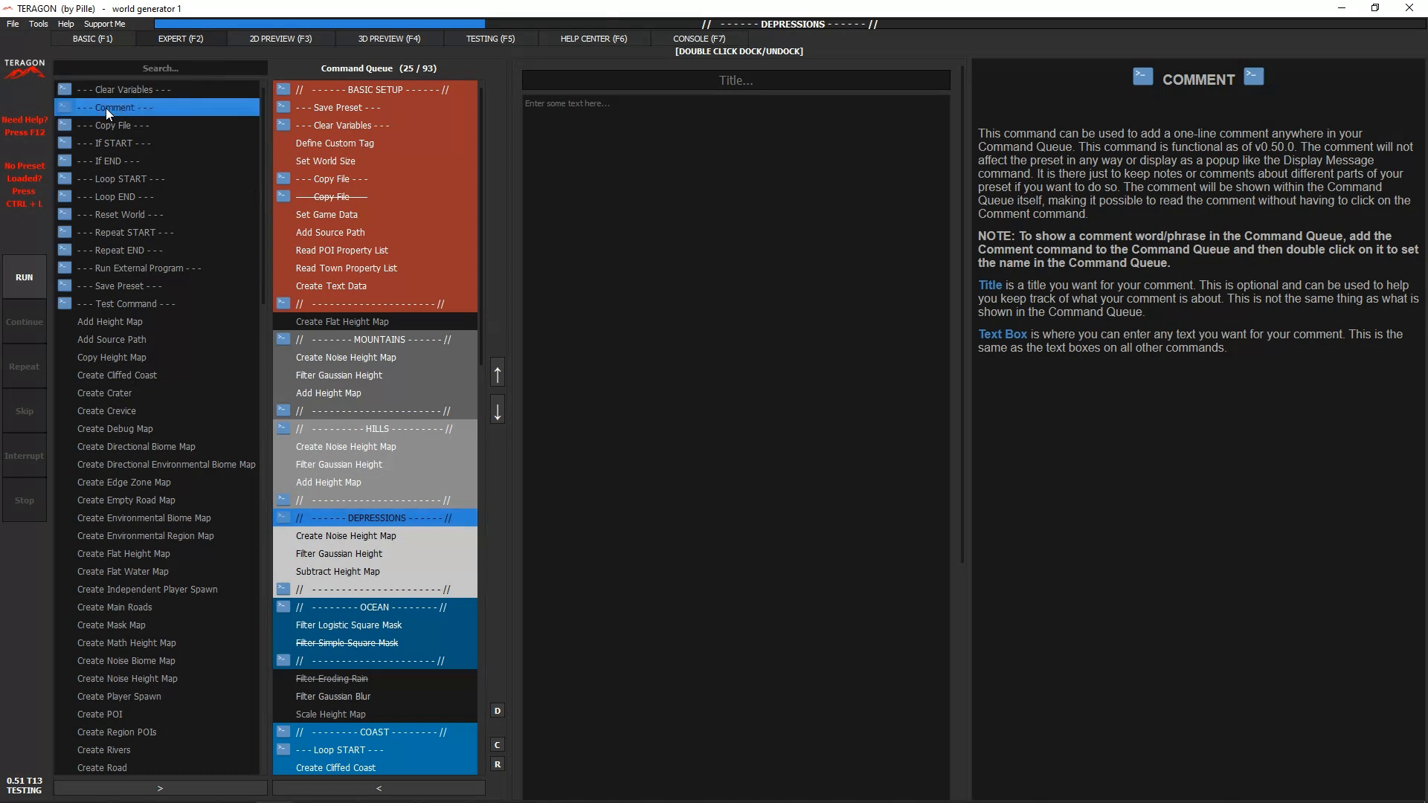
{"action": "left_click", "coordinate": [163, 788]}
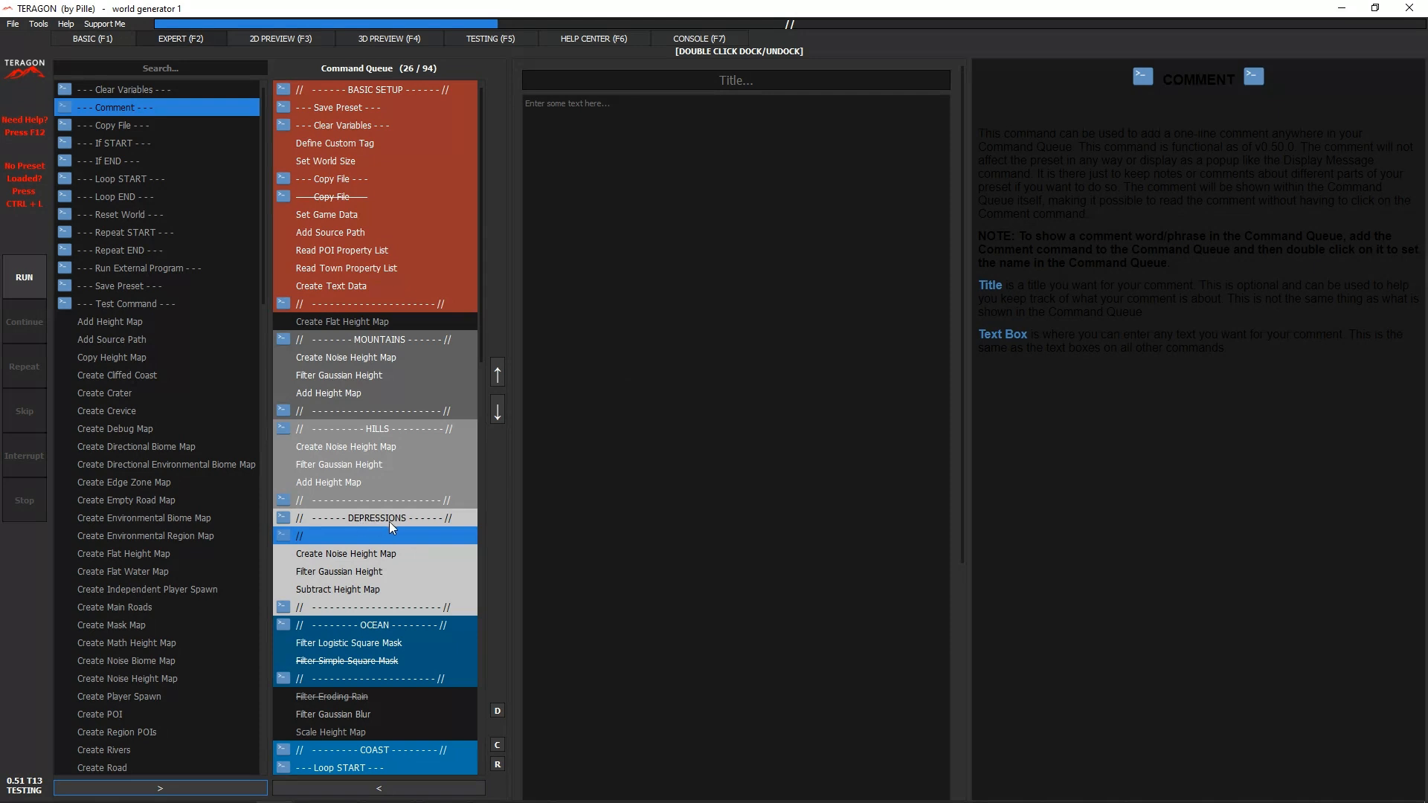
{"action": "left_click", "coordinate": [354, 534]}
{"action": "double_click", "coordinate": [328, 540]}
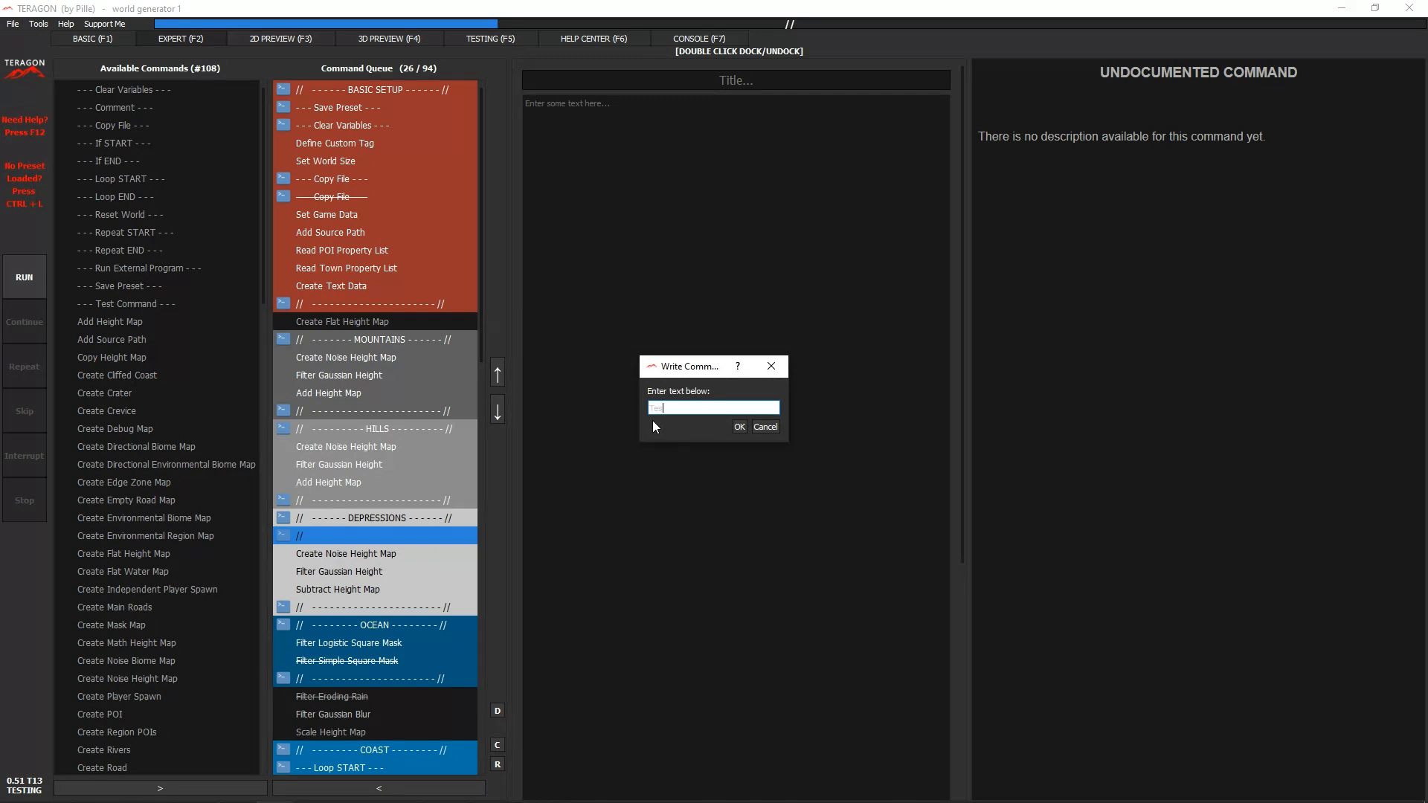
{"action": "type", "text": "Test"}
{"action": "left_click", "coordinate": [739, 426]}
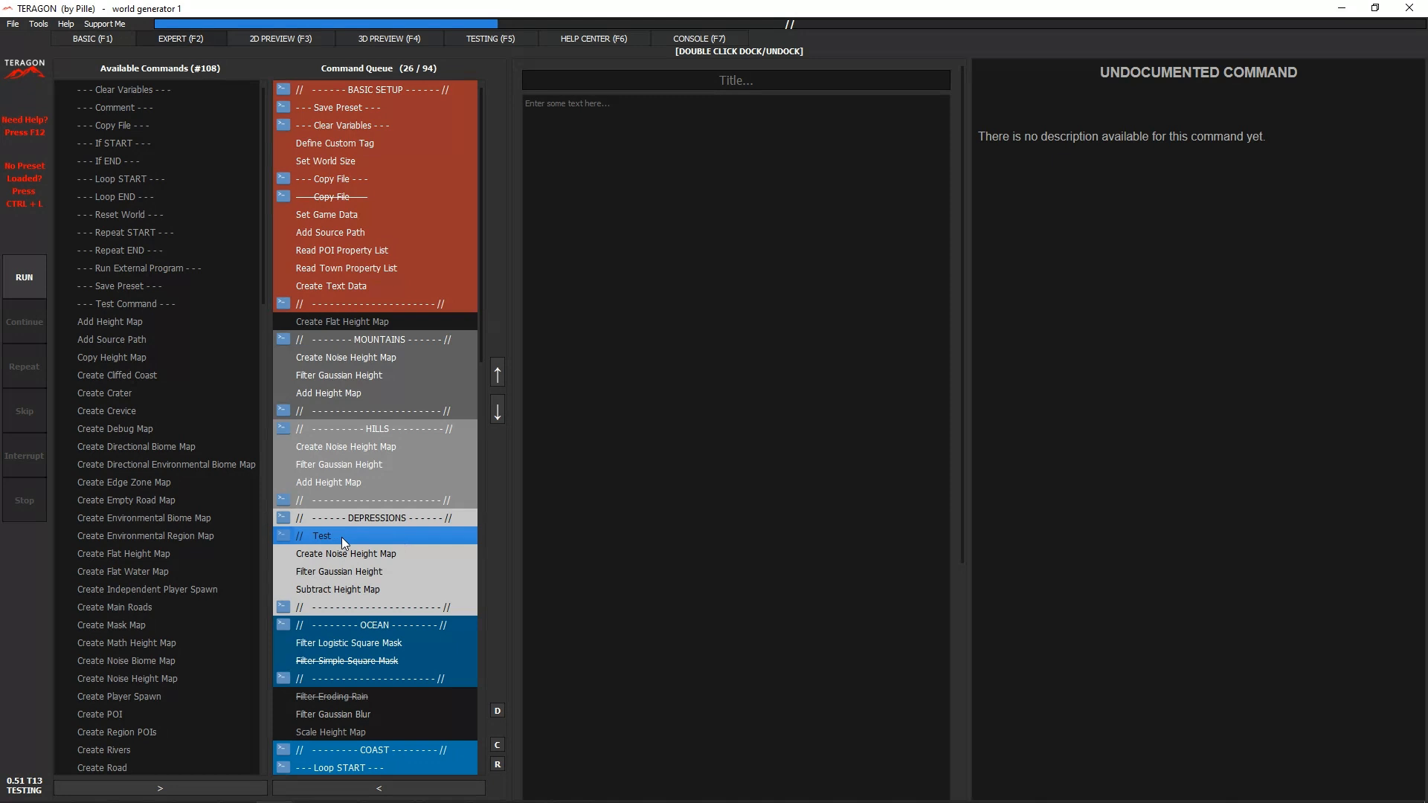
{"action": "left_click", "coordinate": [379, 787]}
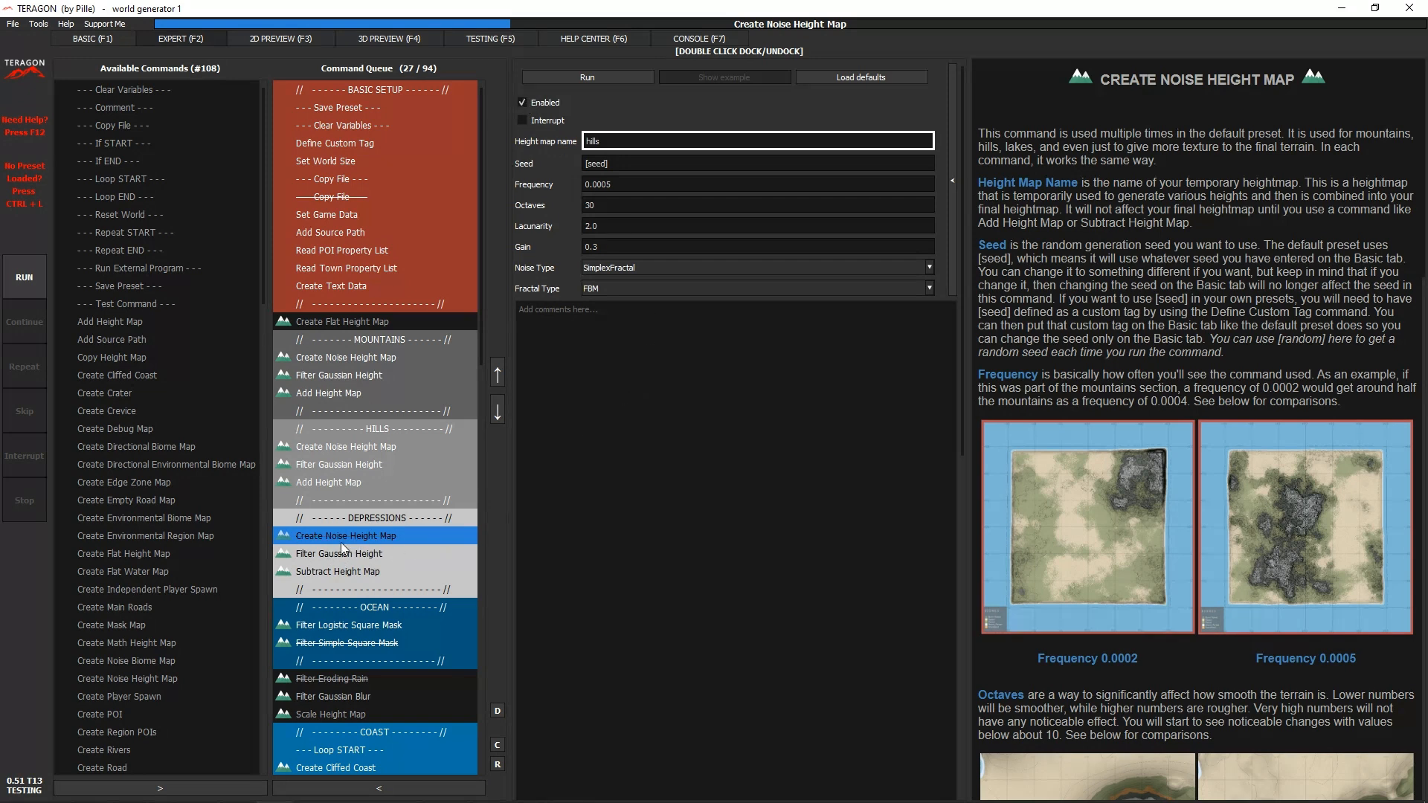
- Turn the interrupt on and off again for the Create Noise Height Map command of the DEPRESSIONS section
{"action": "left_click", "coordinate": [522, 121]}
{"action": "left_click", "coordinate": [521, 121]}
- Examine the settings of the Create Main Roads command in the ROADS section of the queue
{"action": "scroll", "coordinate": [376, 480], "scroll_direction": "down", "scroll_amount": 9}
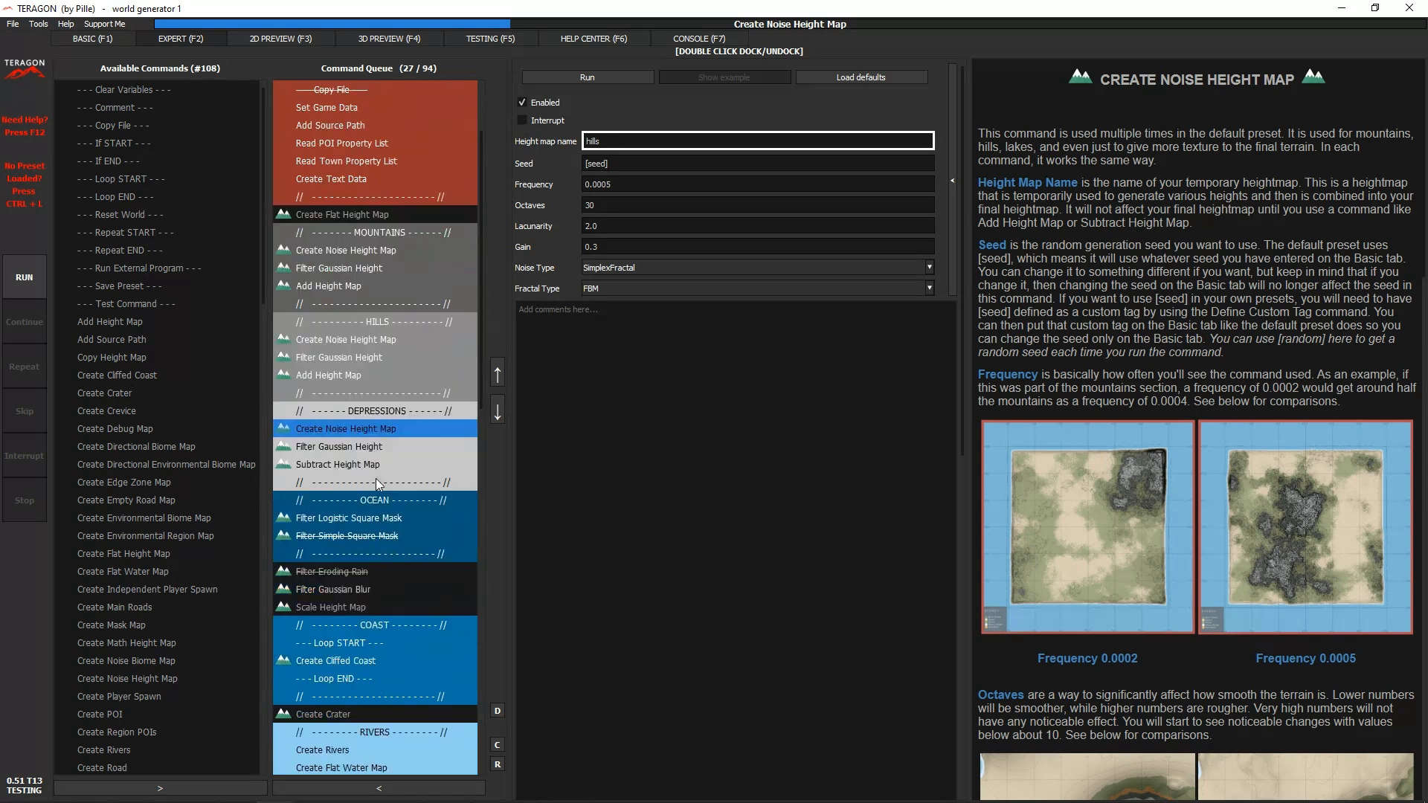
{"action": "scroll", "coordinate": [379, 484], "scroll_direction": "down", "scroll_amount": 4}
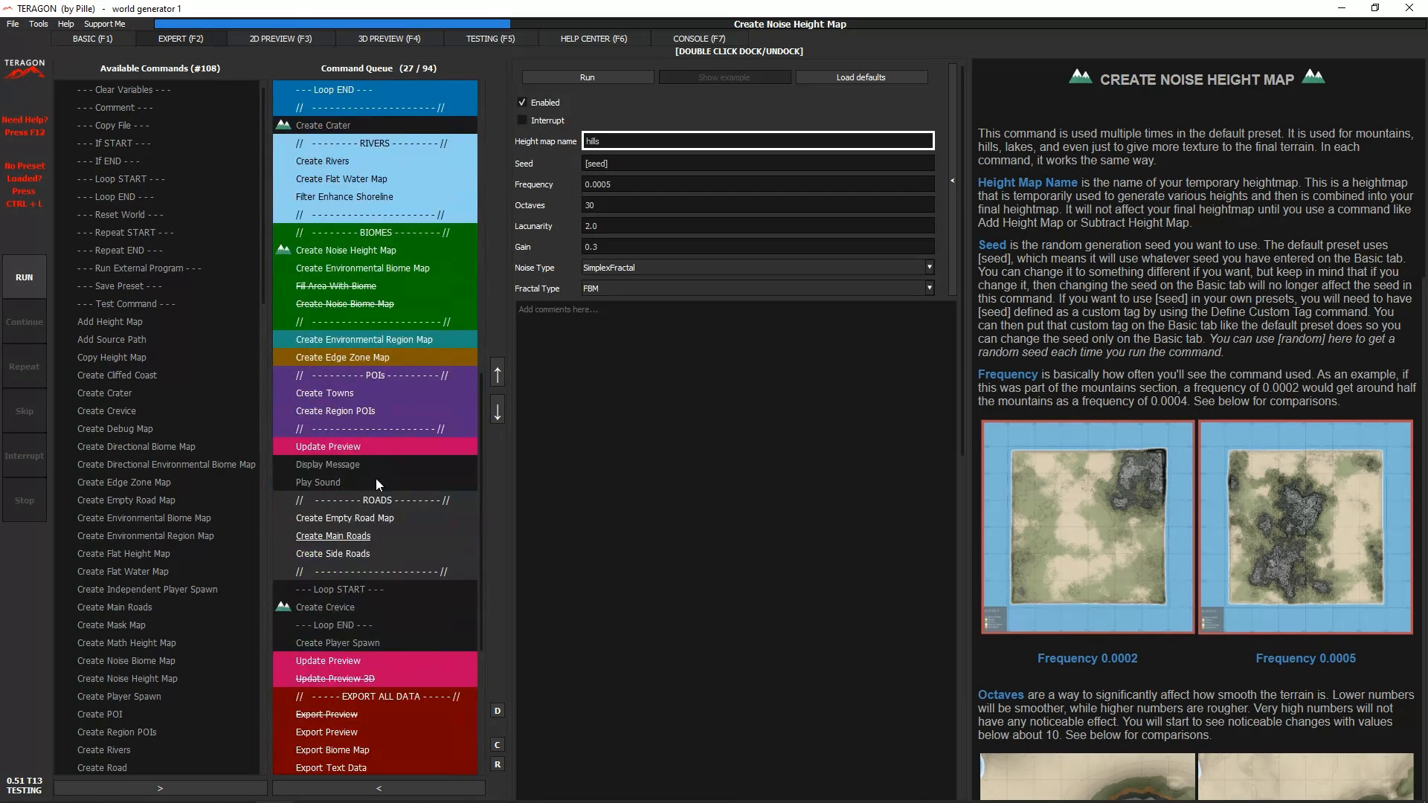
{"action": "left_click", "coordinate": [330, 537]}
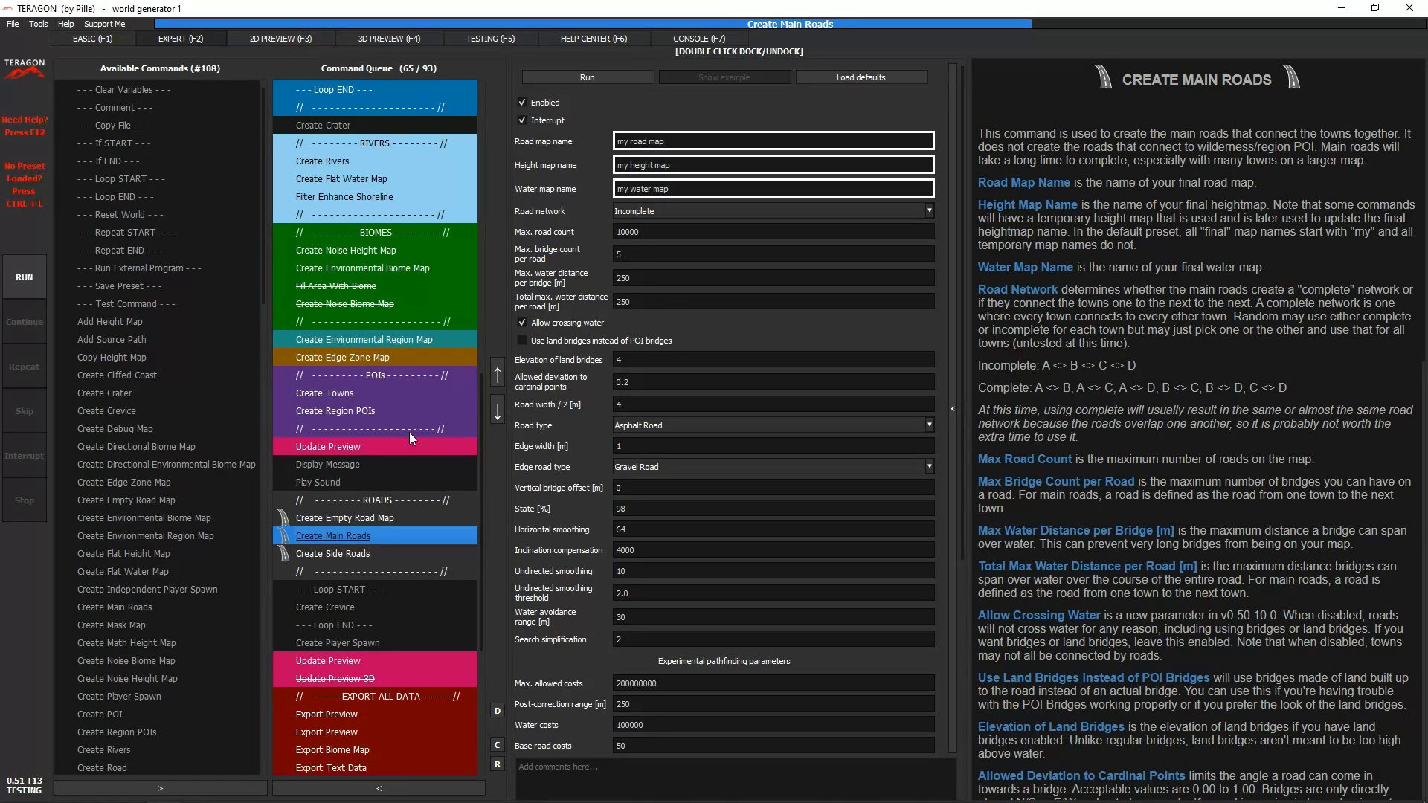
- Examine the Update Preview command below the POIs section, including its biome and height map names, and check the 2D preview
{"action": "left_click", "coordinate": [374, 445]}
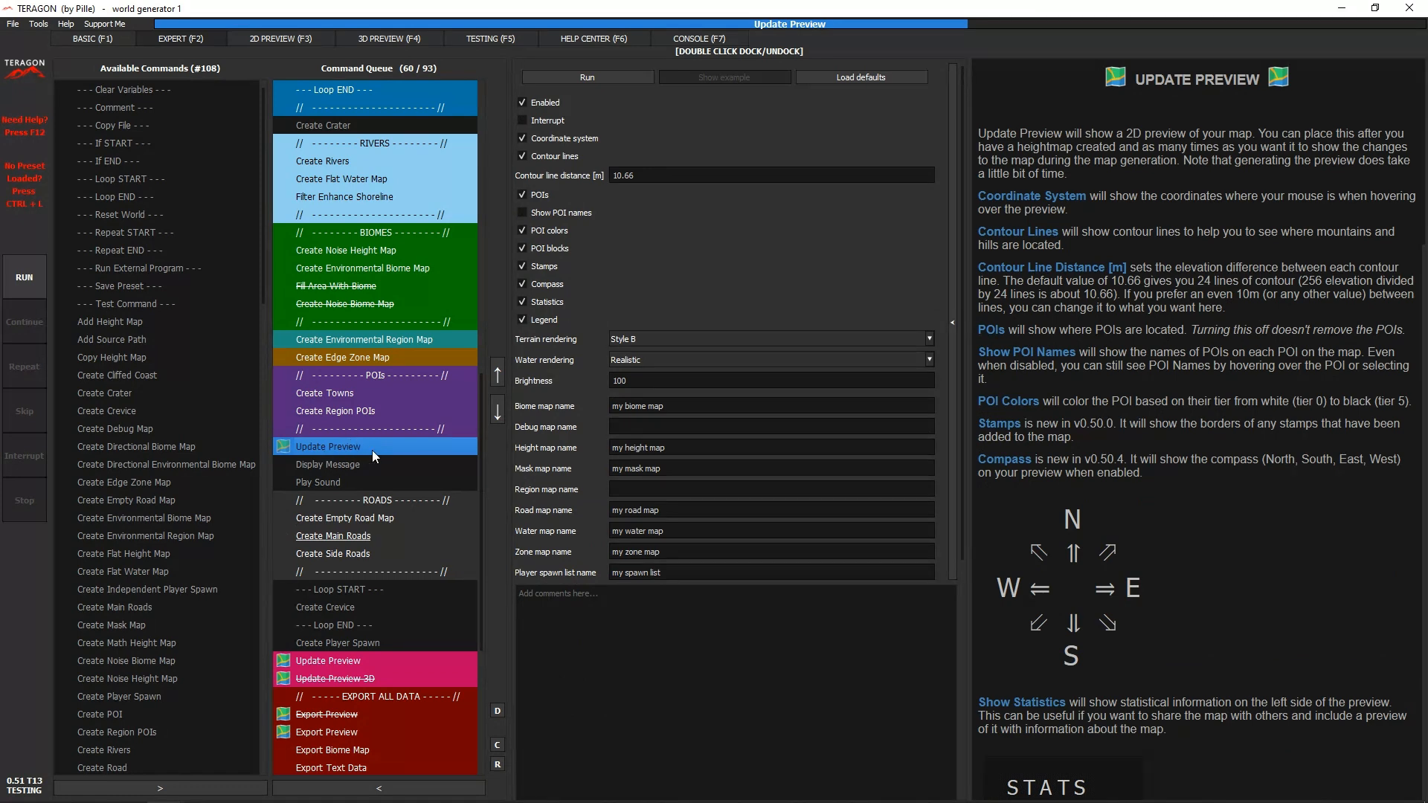
{"action": "left_click", "coordinate": [282, 38]}
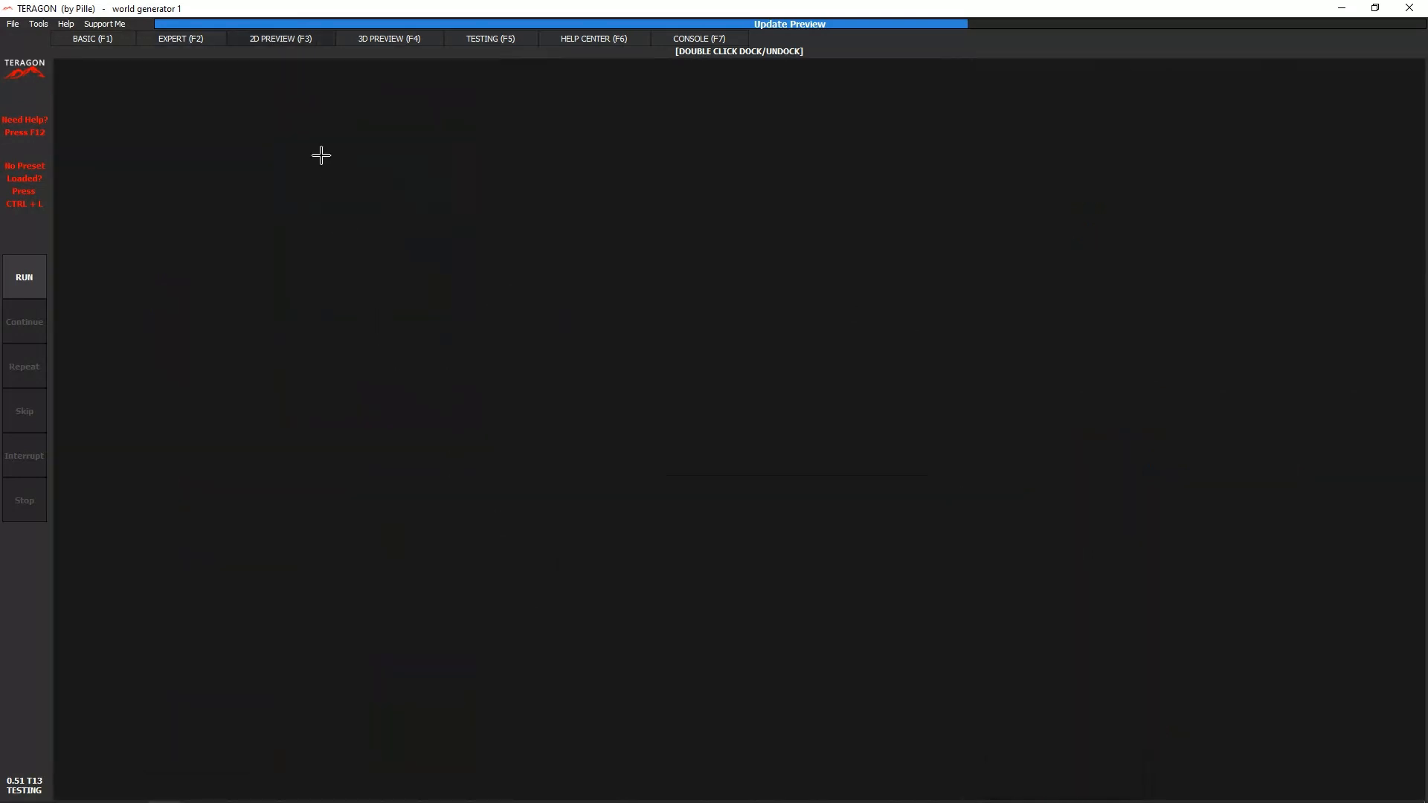
{"action": "left_click", "coordinate": [188, 39]}
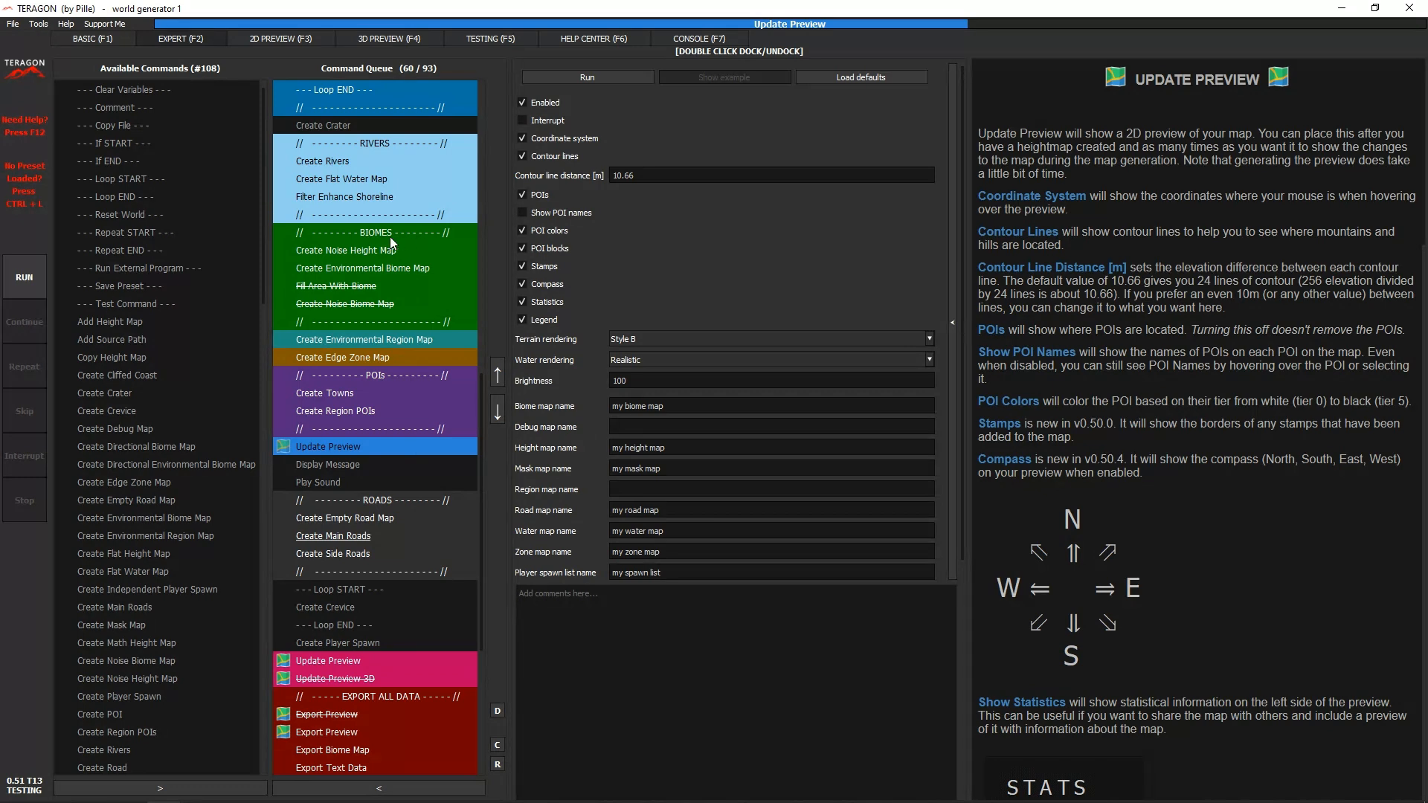
{"action": "left_click_drag", "start_coordinate": [680, 409], "coordinate": [503, 420]}
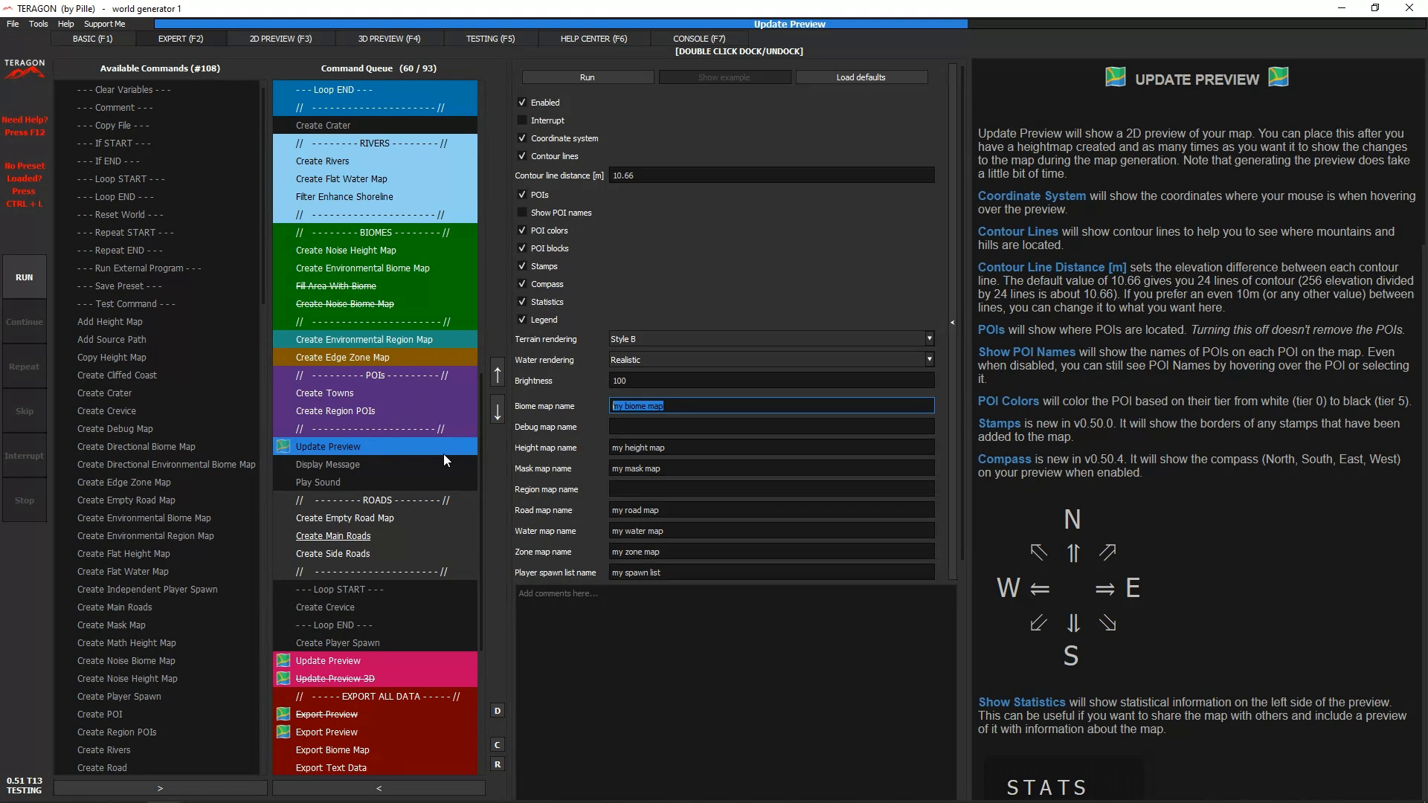
{"action": "left_click", "coordinate": [703, 447]}
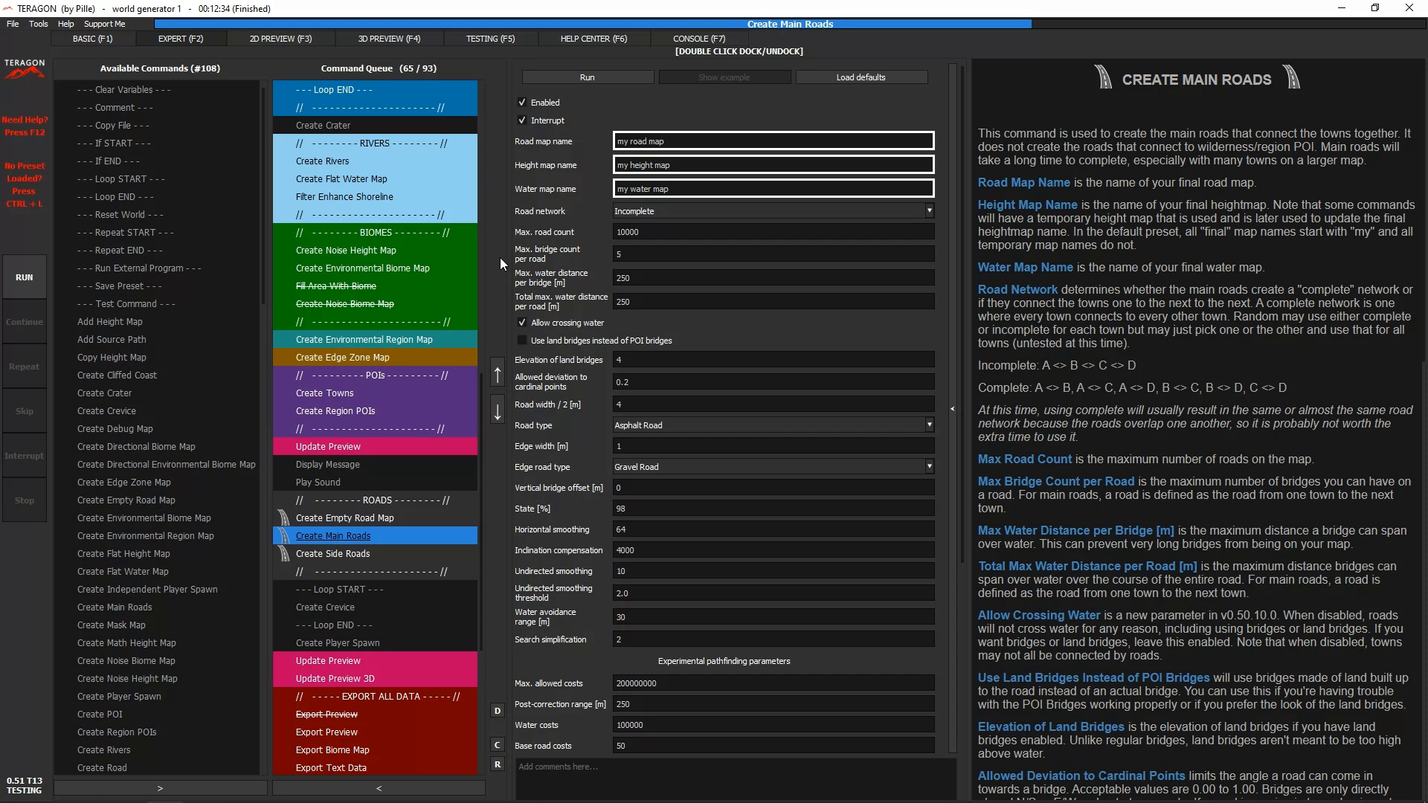
- Open the 2D preview of the generated map and examine its statistics up close
{"action": "left_click", "coordinate": [291, 38]}
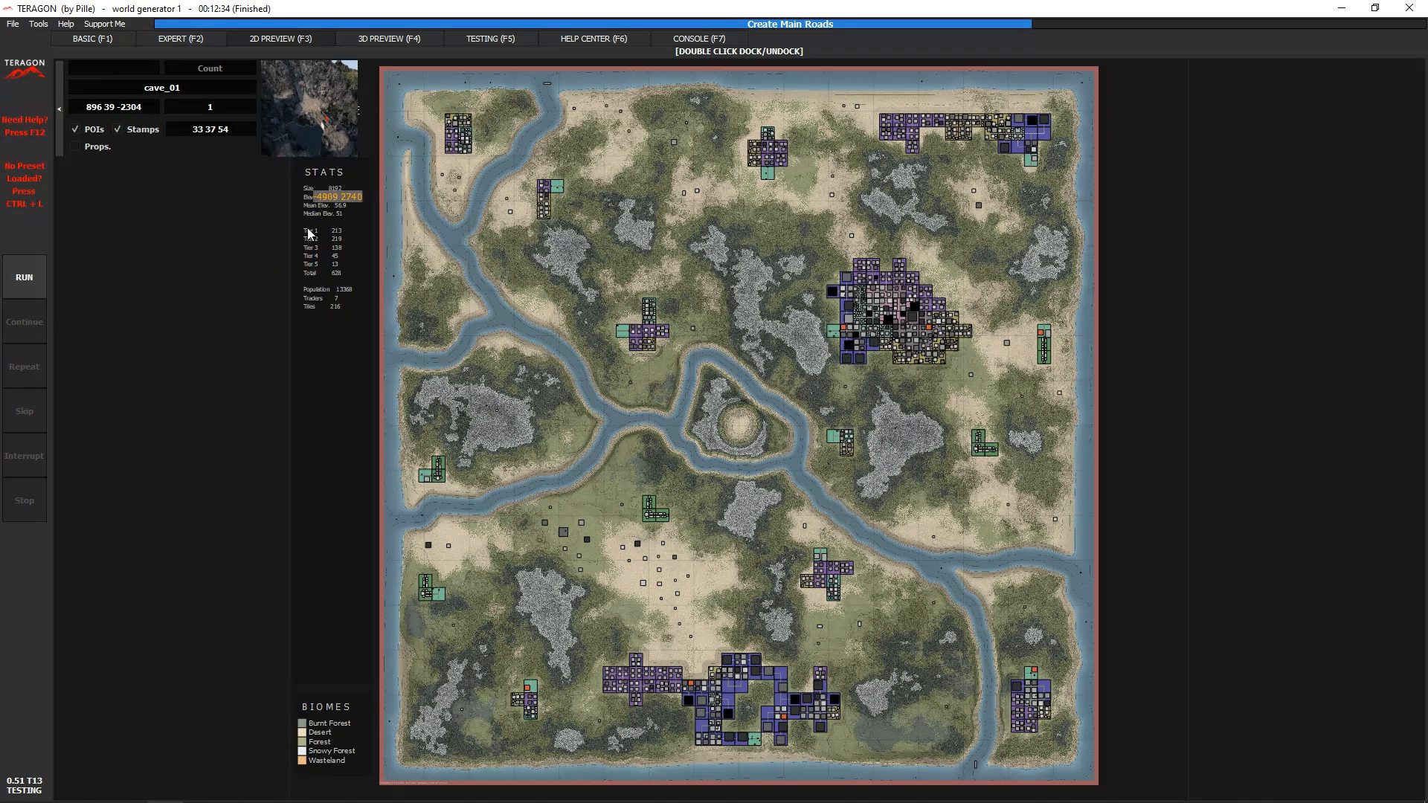
{"action": "scroll", "coordinate": [325, 307], "scroll_direction": "up", "scroll_amount": 2}
{"action": "left_click_drag", "start_coordinate": [230, 214], "coordinate": [299, 329]}
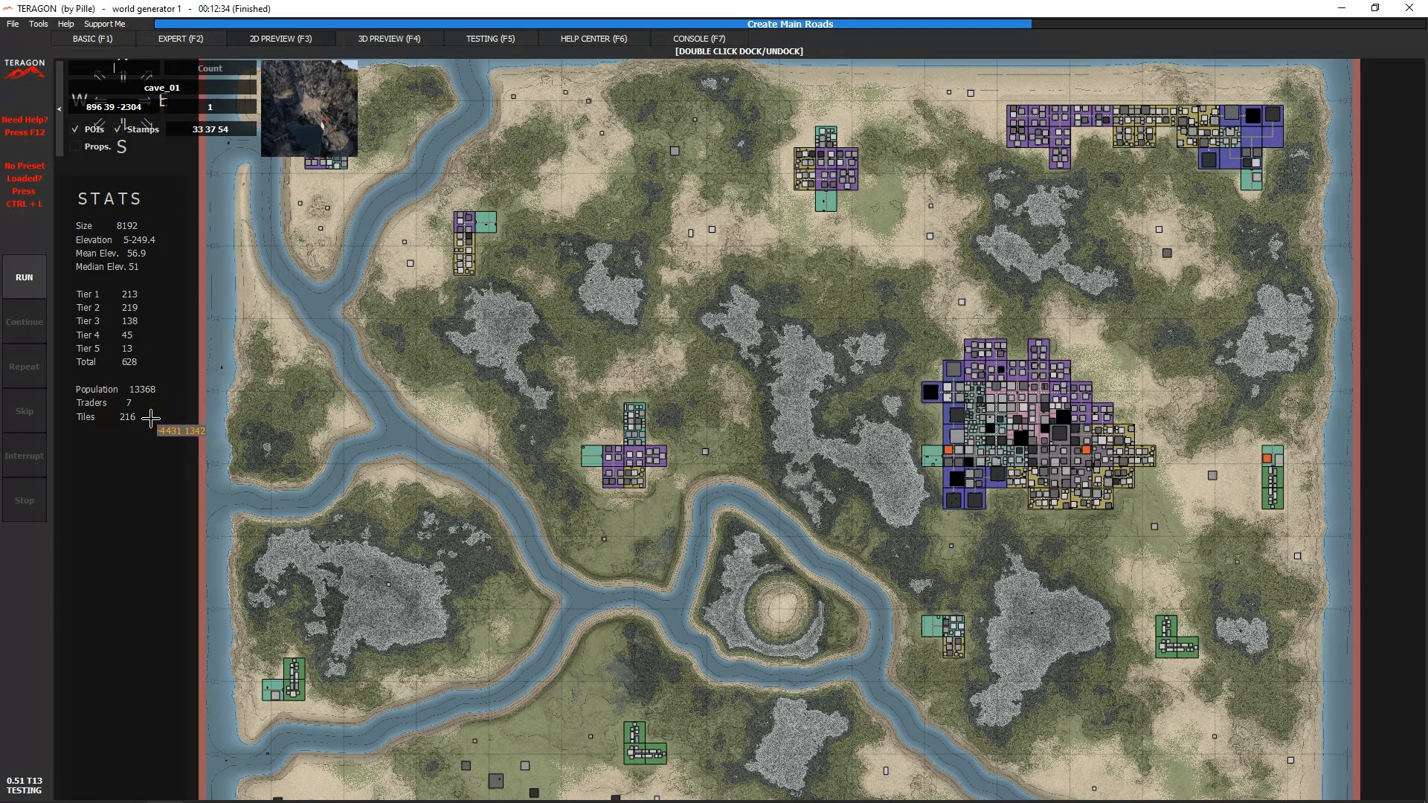
{"action": "scroll", "coordinate": [150, 419], "scroll_direction": "down", "scroll_amount": 3}
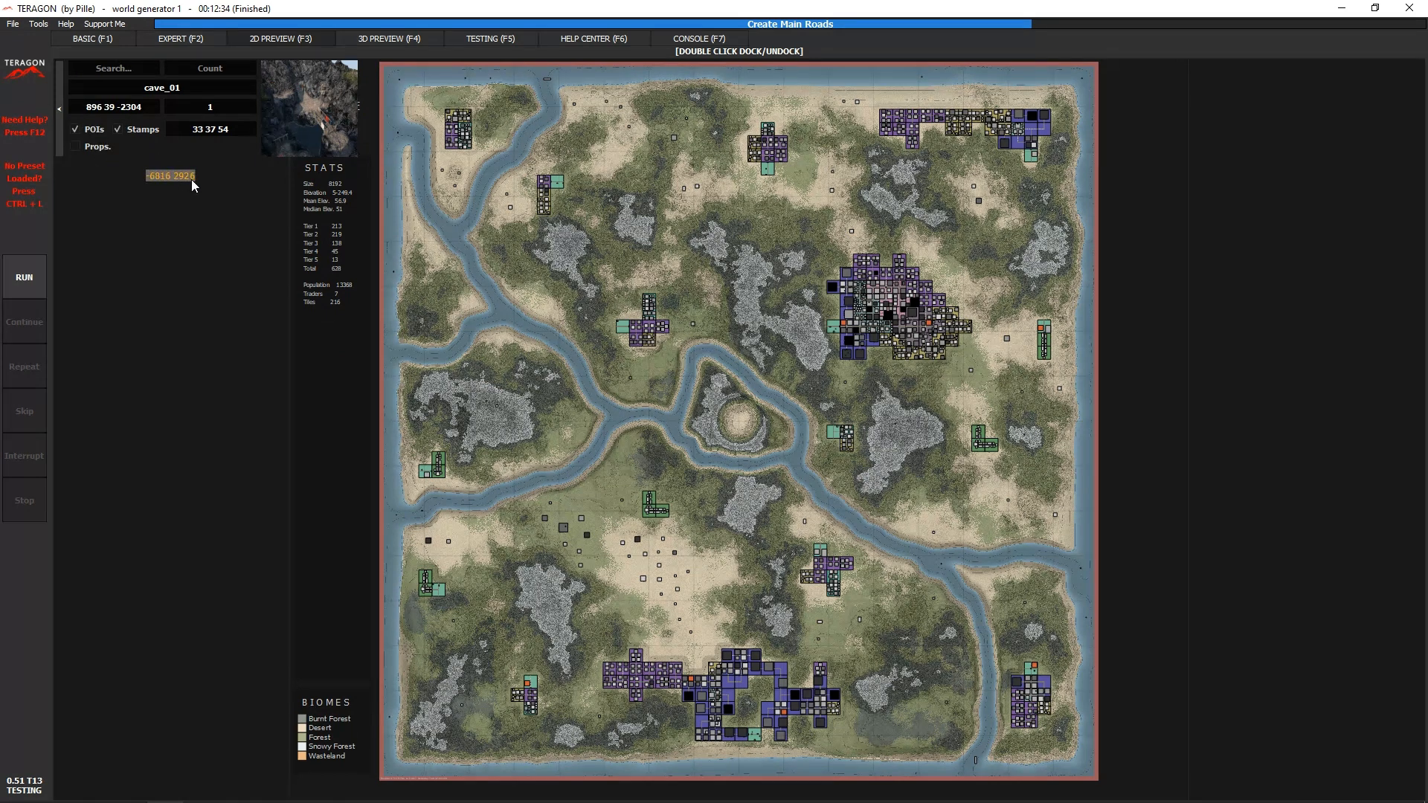
- Search the map's POIs for "school" and inspect the school_03 POI, showing and hiding its properties
{"action": "left_click", "coordinate": [142, 73]}
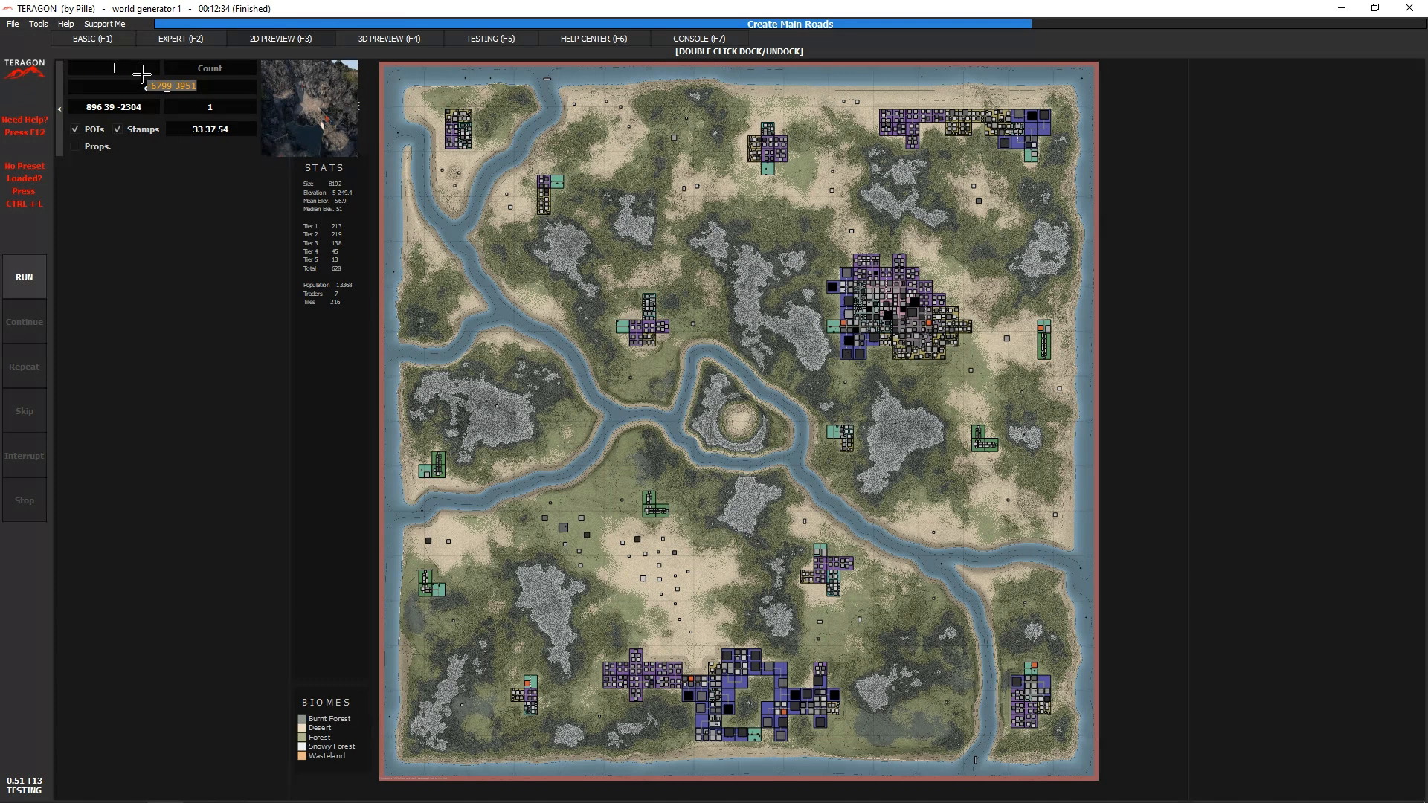
{"action": "type", "text": "school"}
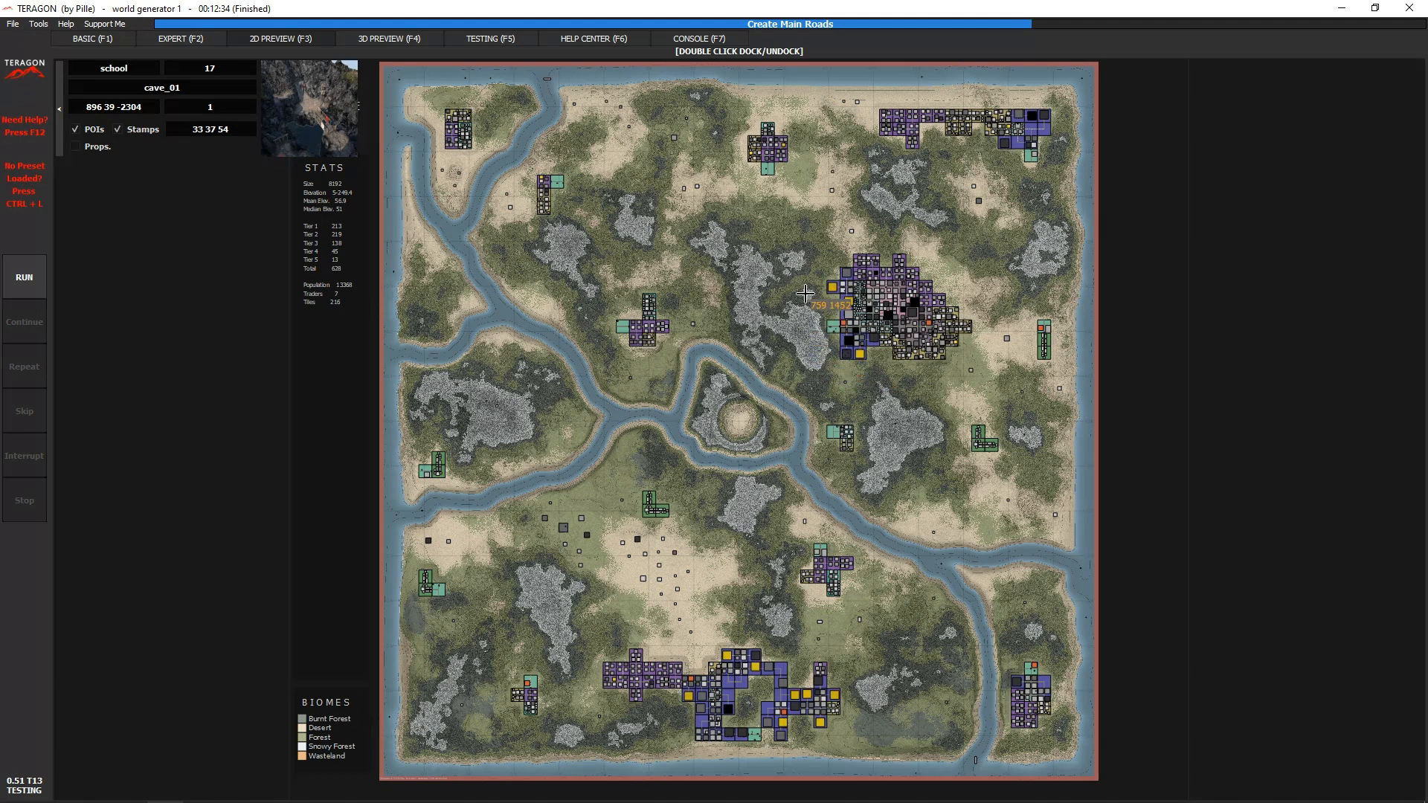
{"action": "left_click", "coordinate": [828, 288]}
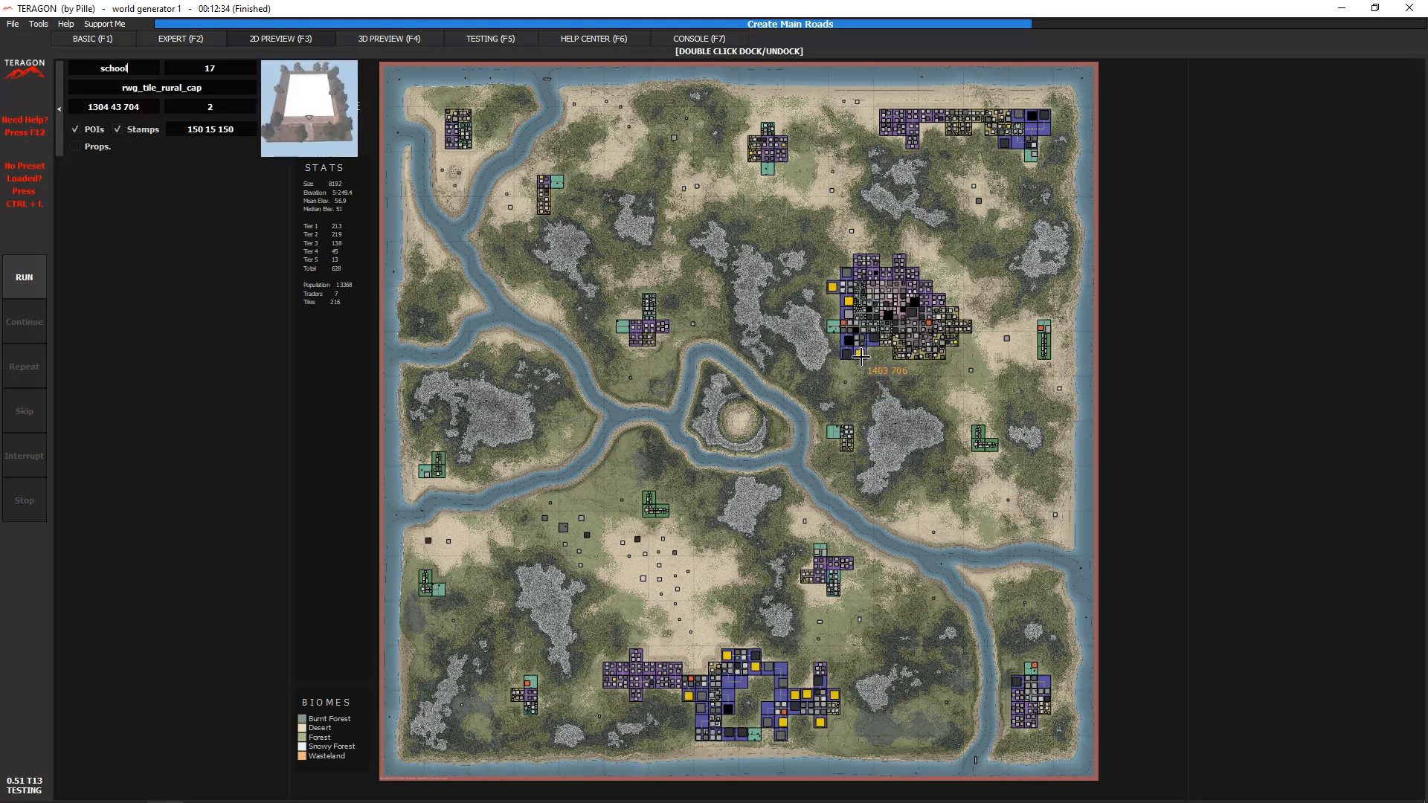
{"action": "mouse_move", "coordinate": [861, 357]}
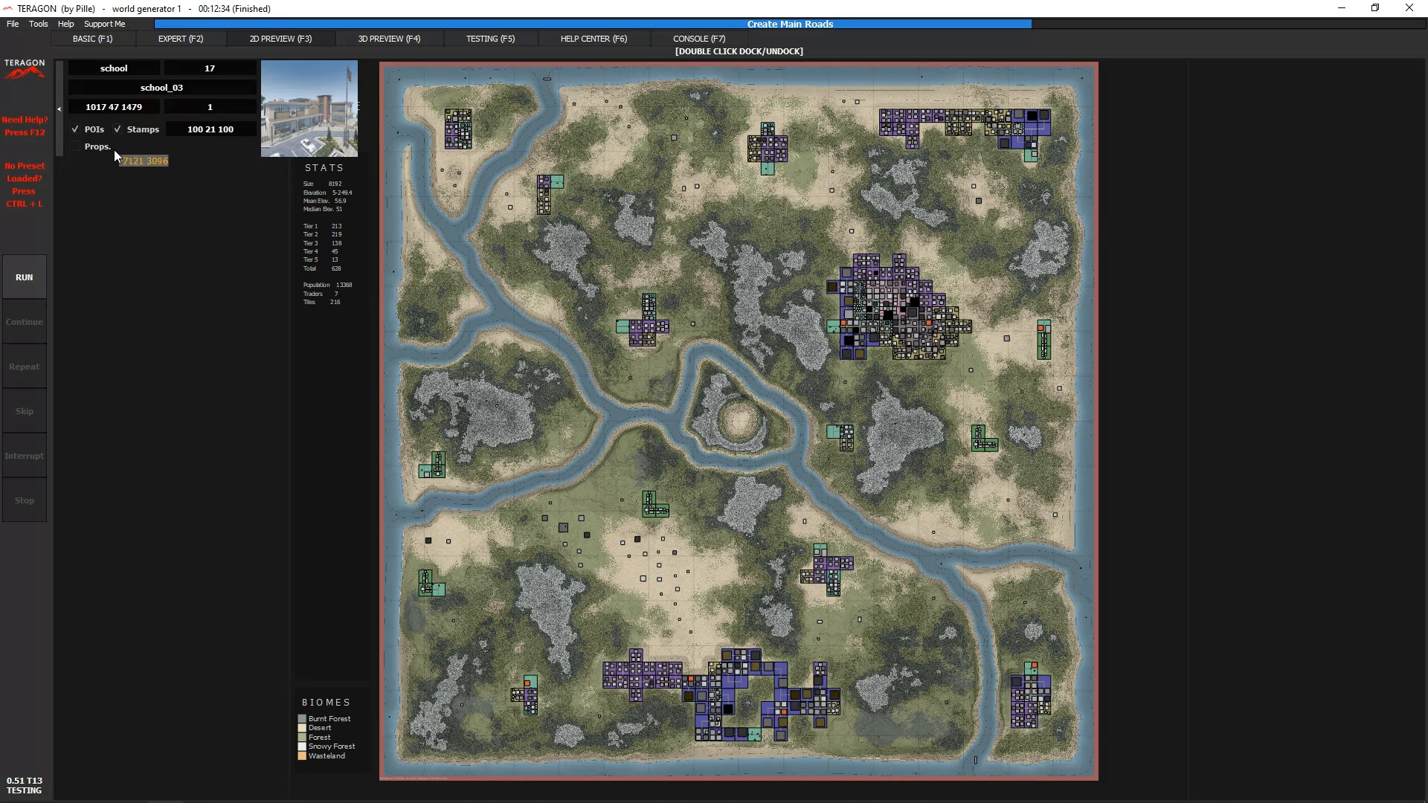
{"action": "left_click", "coordinate": [76, 146]}
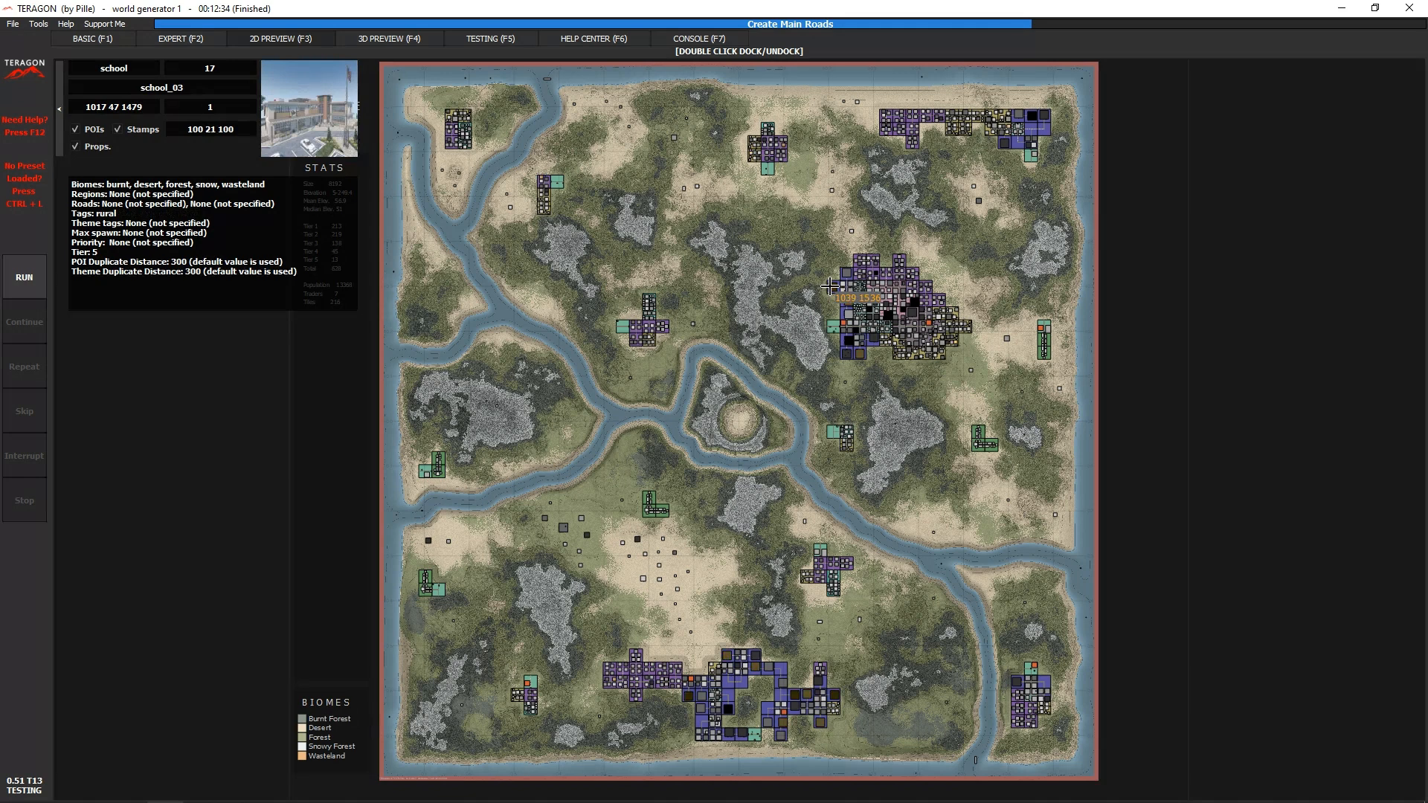
{"action": "left_click", "coordinate": [75, 146]}
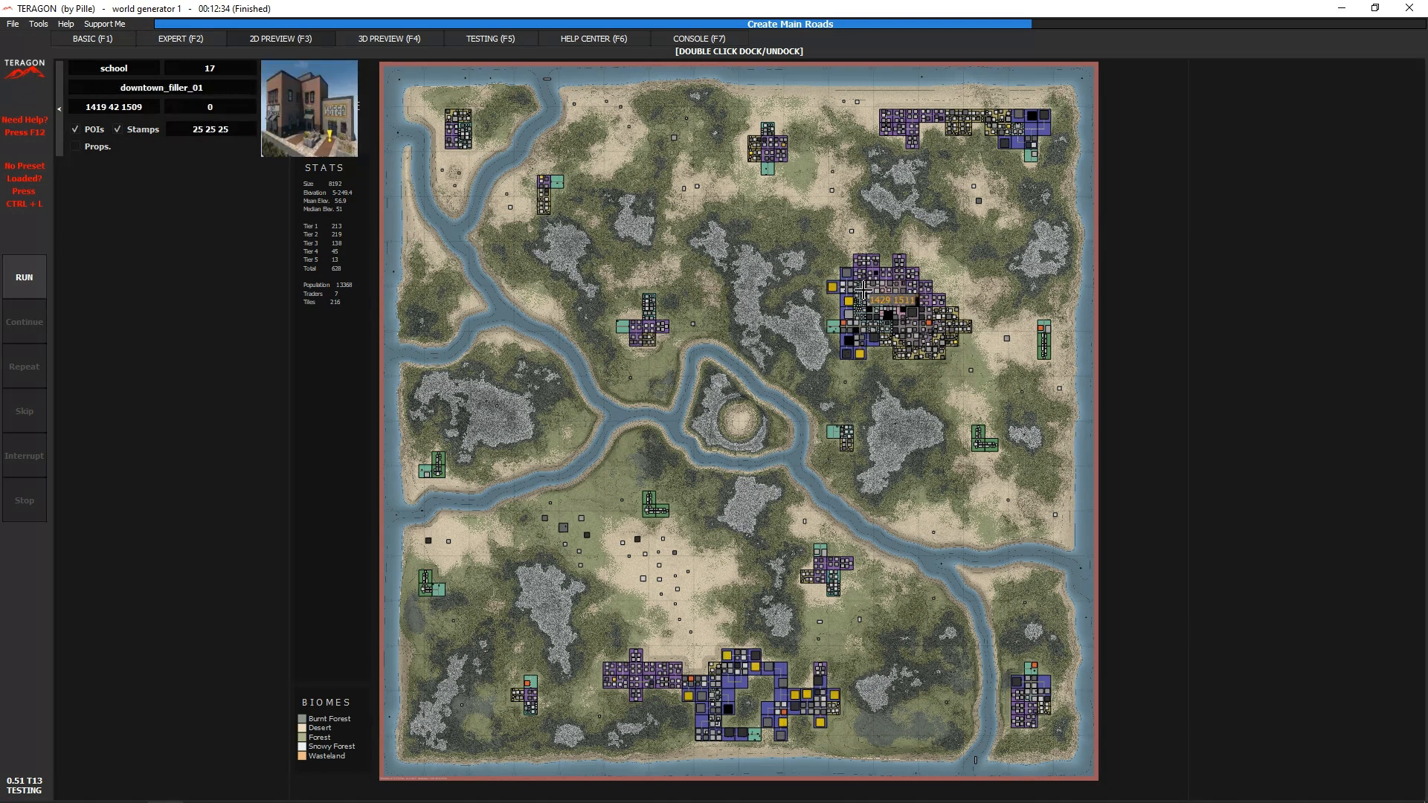
- Collapse and reopen the POI information panel in the 2D preview, and return to the expert command queue
{"action": "left_click", "coordinate": [59, 130]}
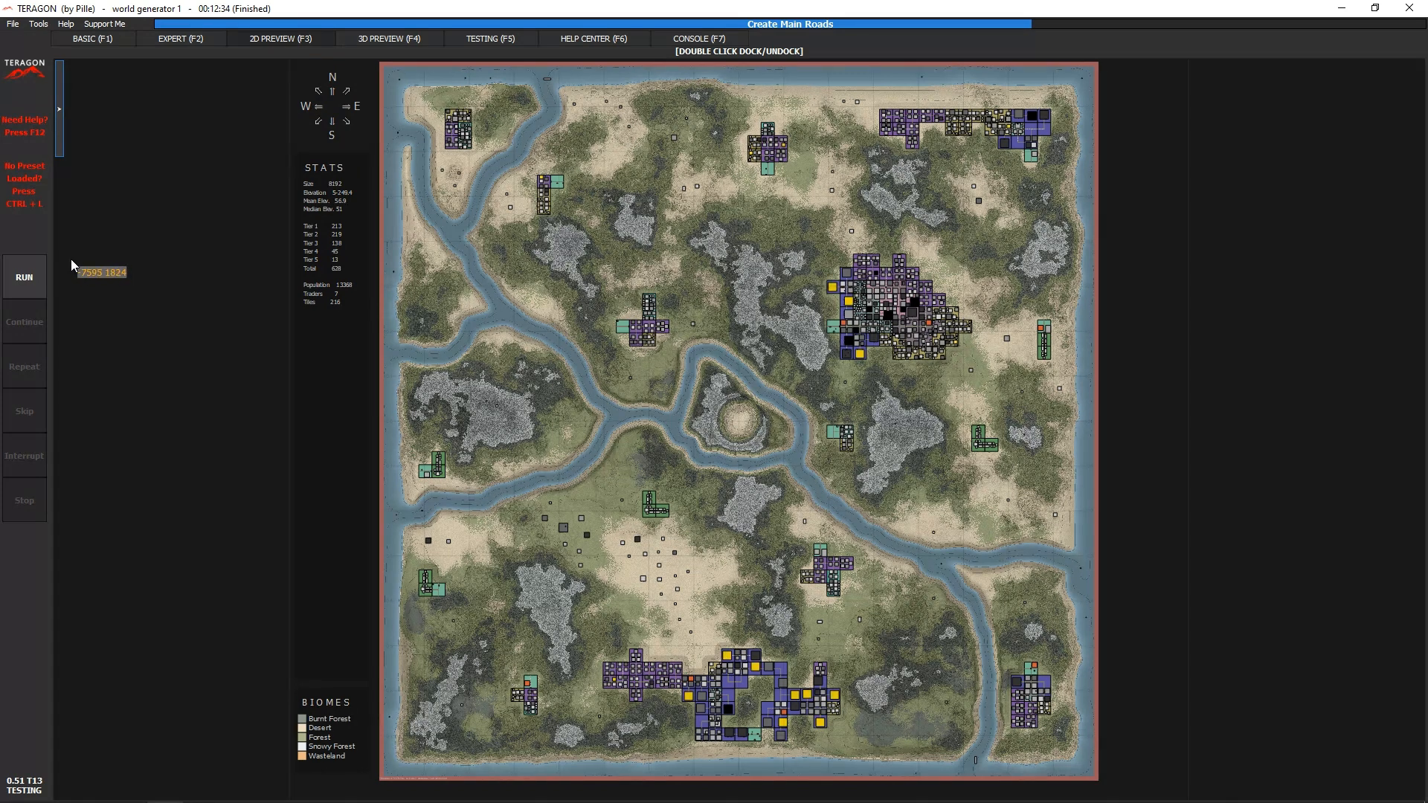
{"action": "left_click", "coordinate": [57, 141]}
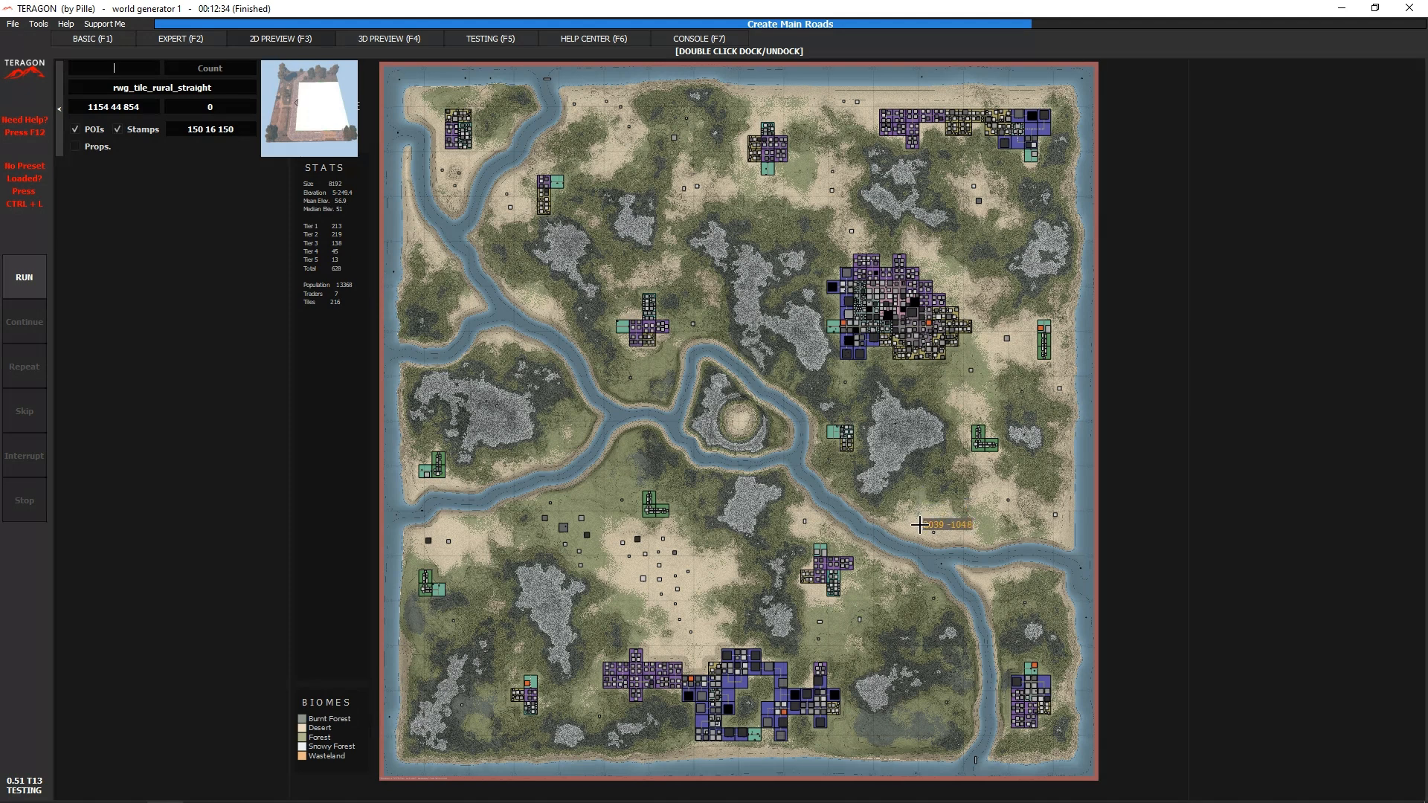
{"action": "scroll", "coordinate": [906, 554], "scroll_direction": "down", "scroll_amount": 1}
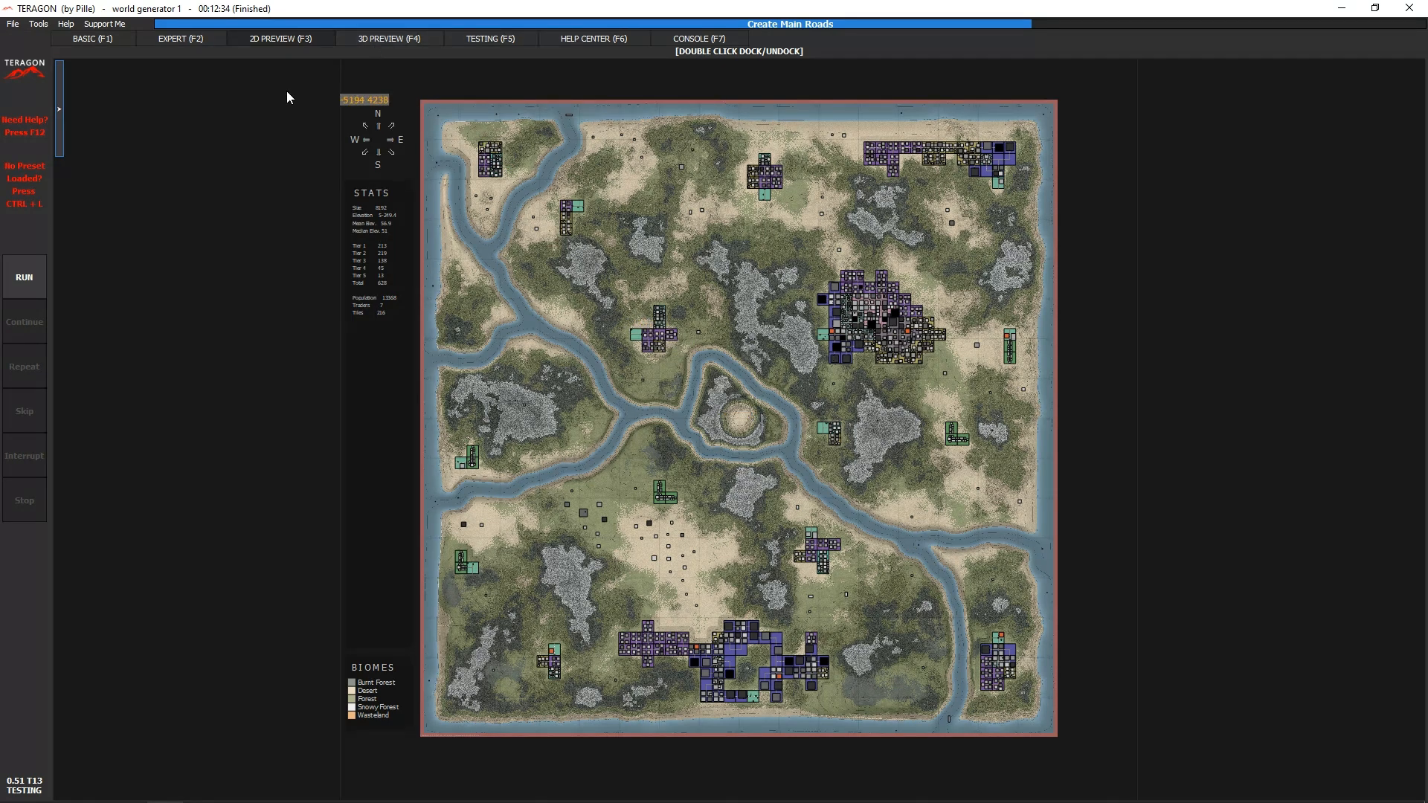
{"action": "left_click", "coordinate": [185, 41]}
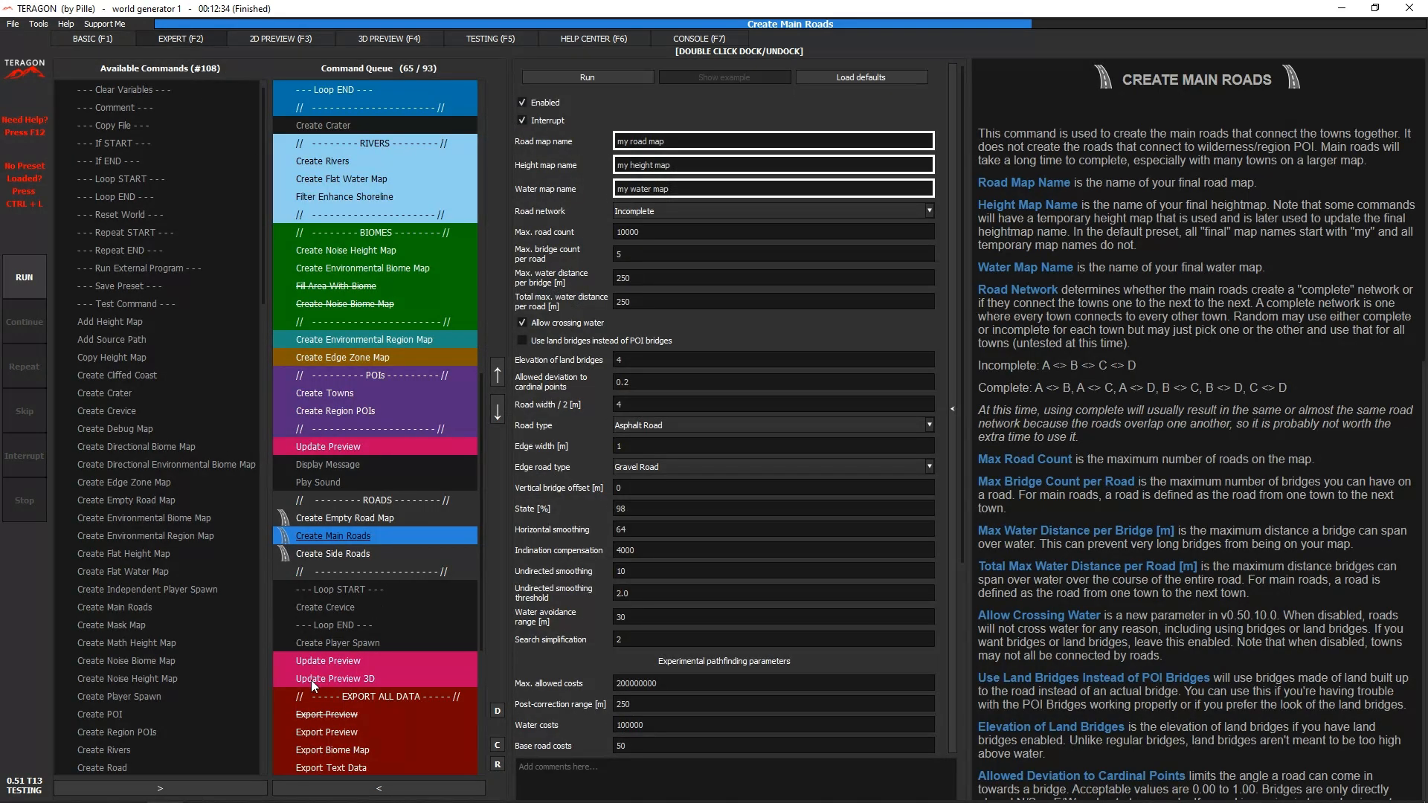
- Examine the Update Preview 3D and Update Preview commands above the EXPORT ALL DATA section, comparing their parameters
{"action": "left_click", "coordinate": [387, 680]}
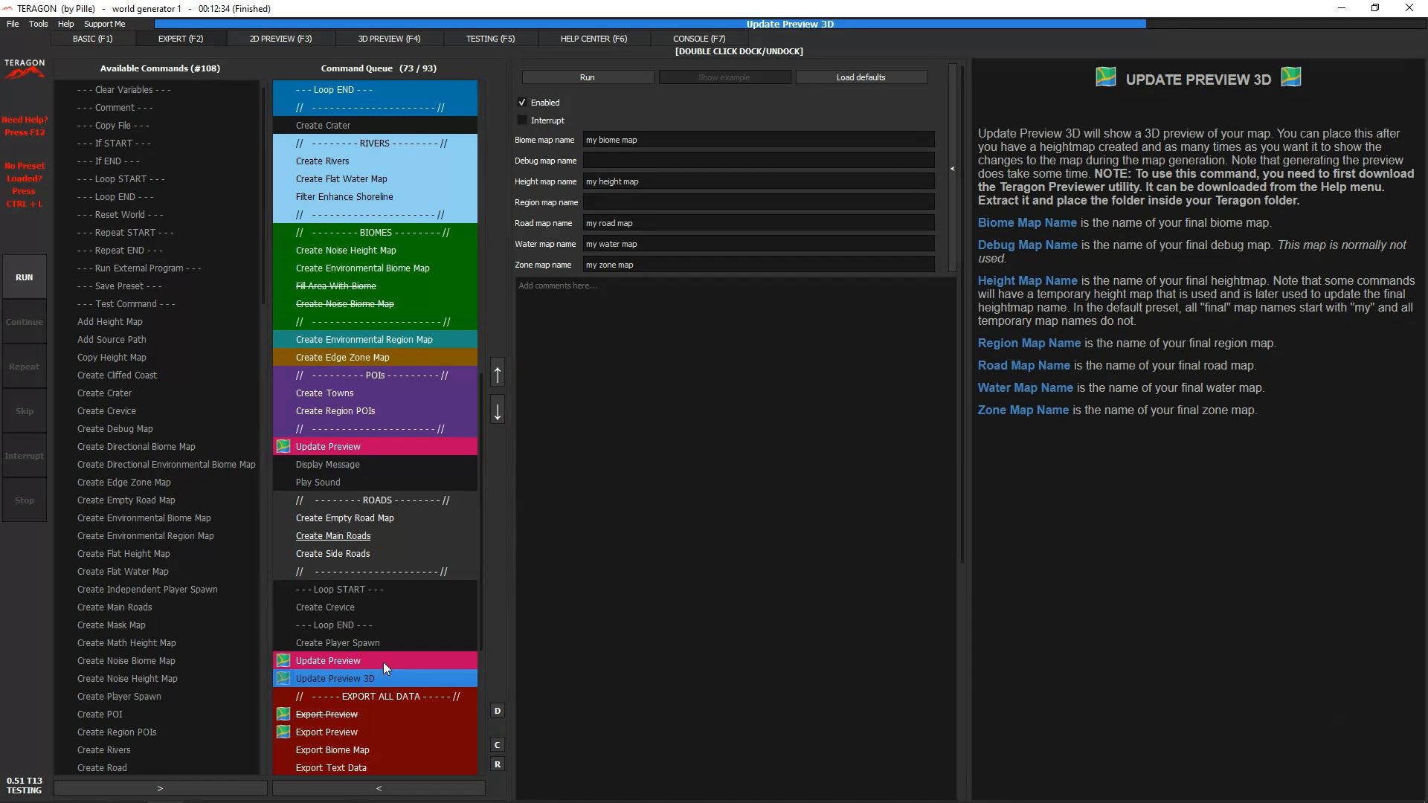
{"action": "left_click", "coordinate": [383, 662]}
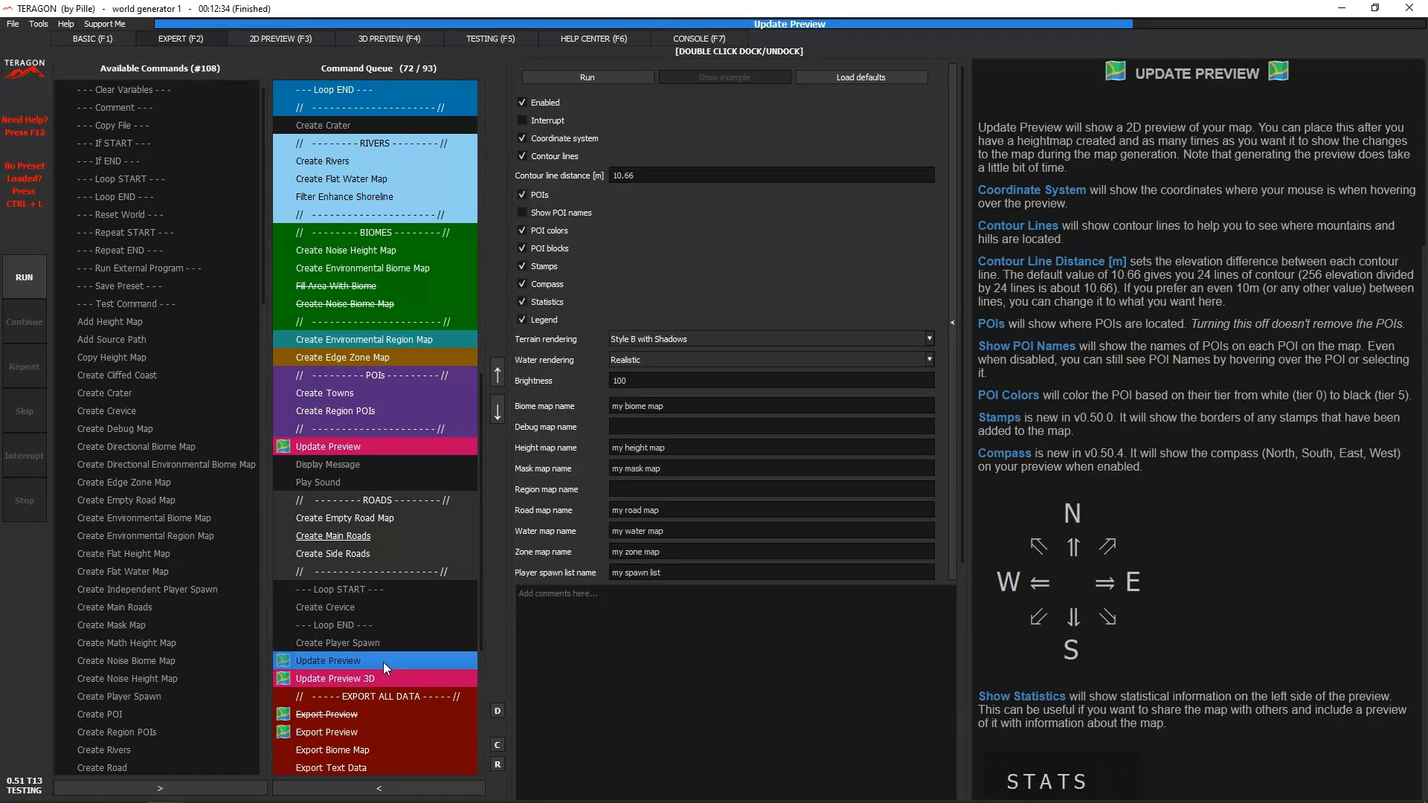
{"action": "left_click", "coordinate": [378, 677]}
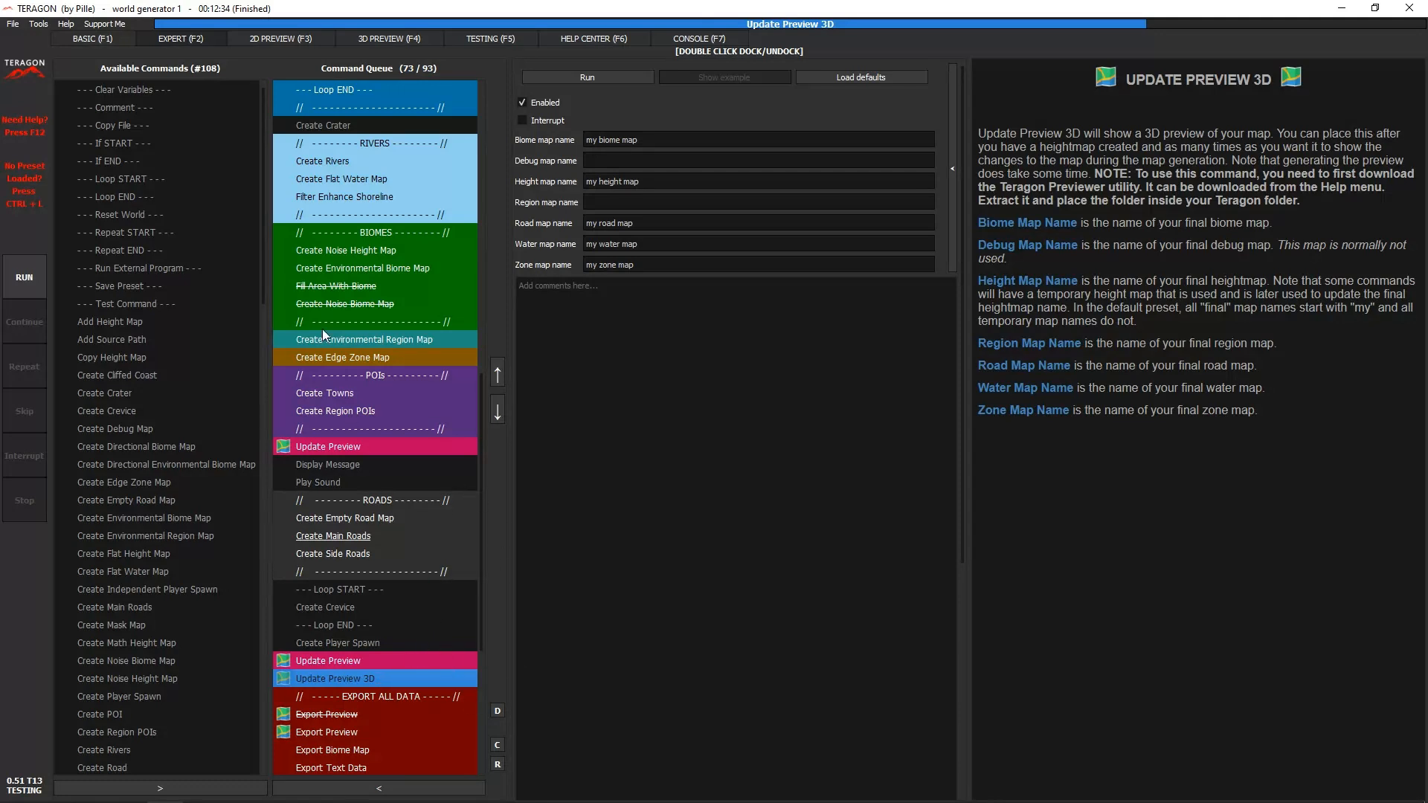
- Open the 3D preview of the map, tilt the camera toward the horizon, and show the list of preview controls
{"action": "left_click", "coordinate": [368, 36]}
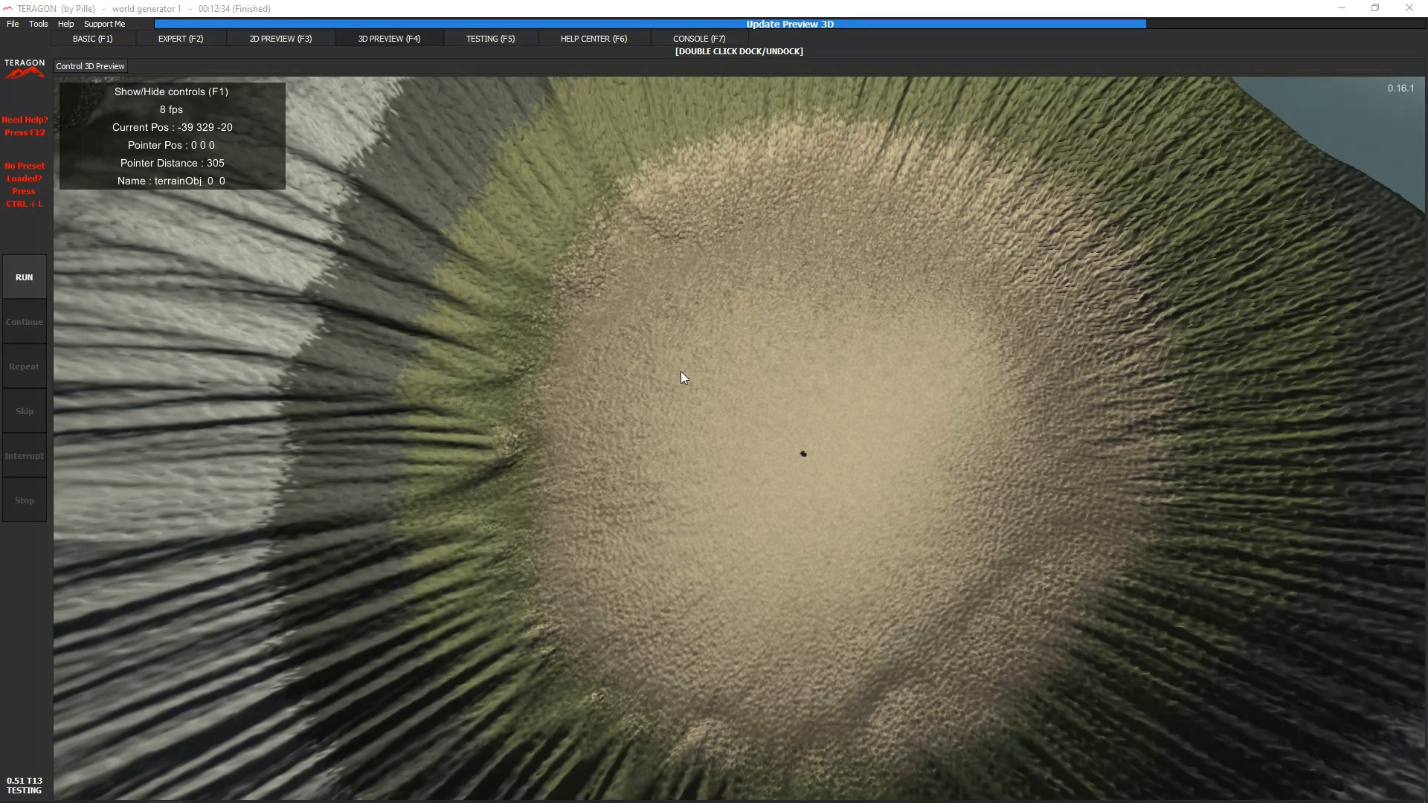
{"action": "right_click_drag", "start_coordinate": [681, 372], "coordinate": [738, 438]}
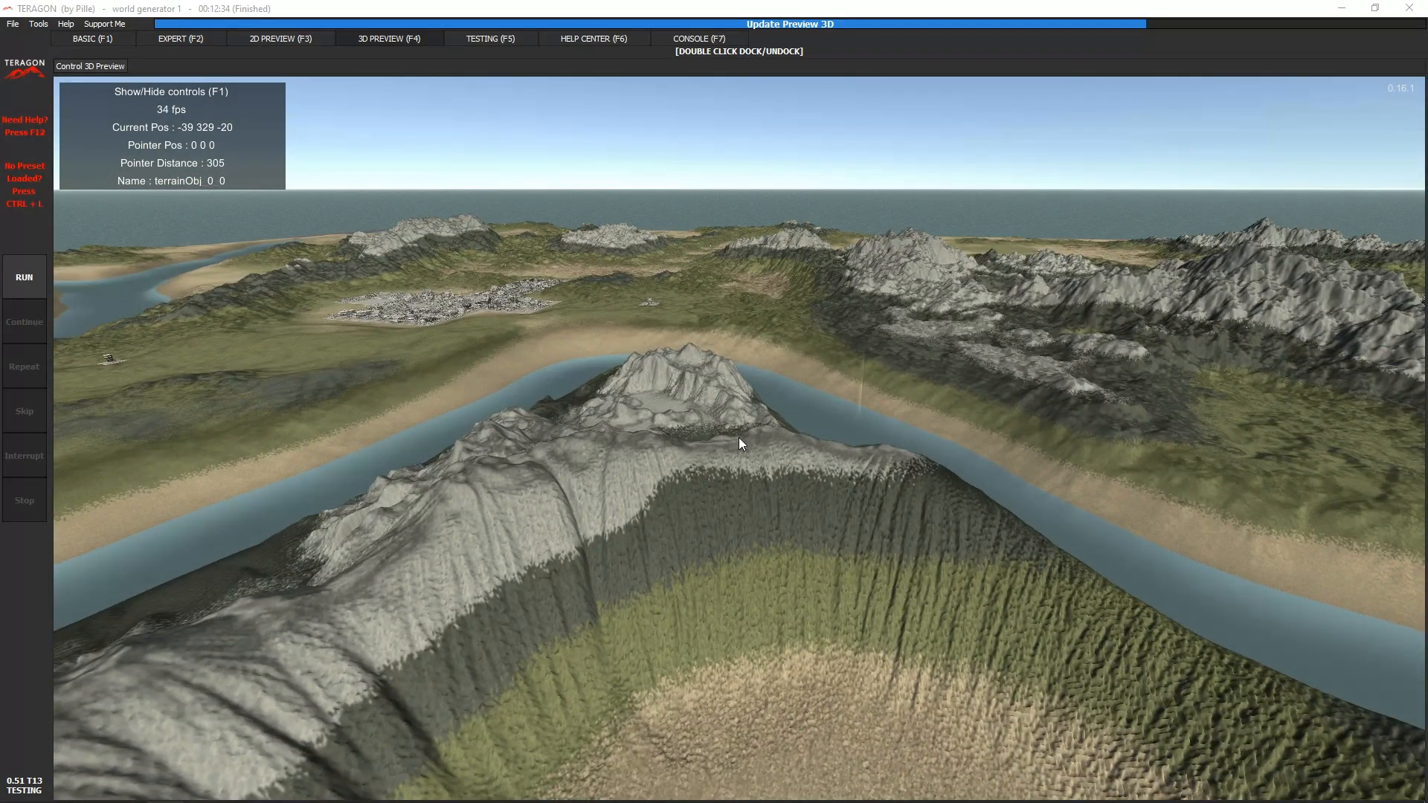
{"action": "key", "text": "F1"}
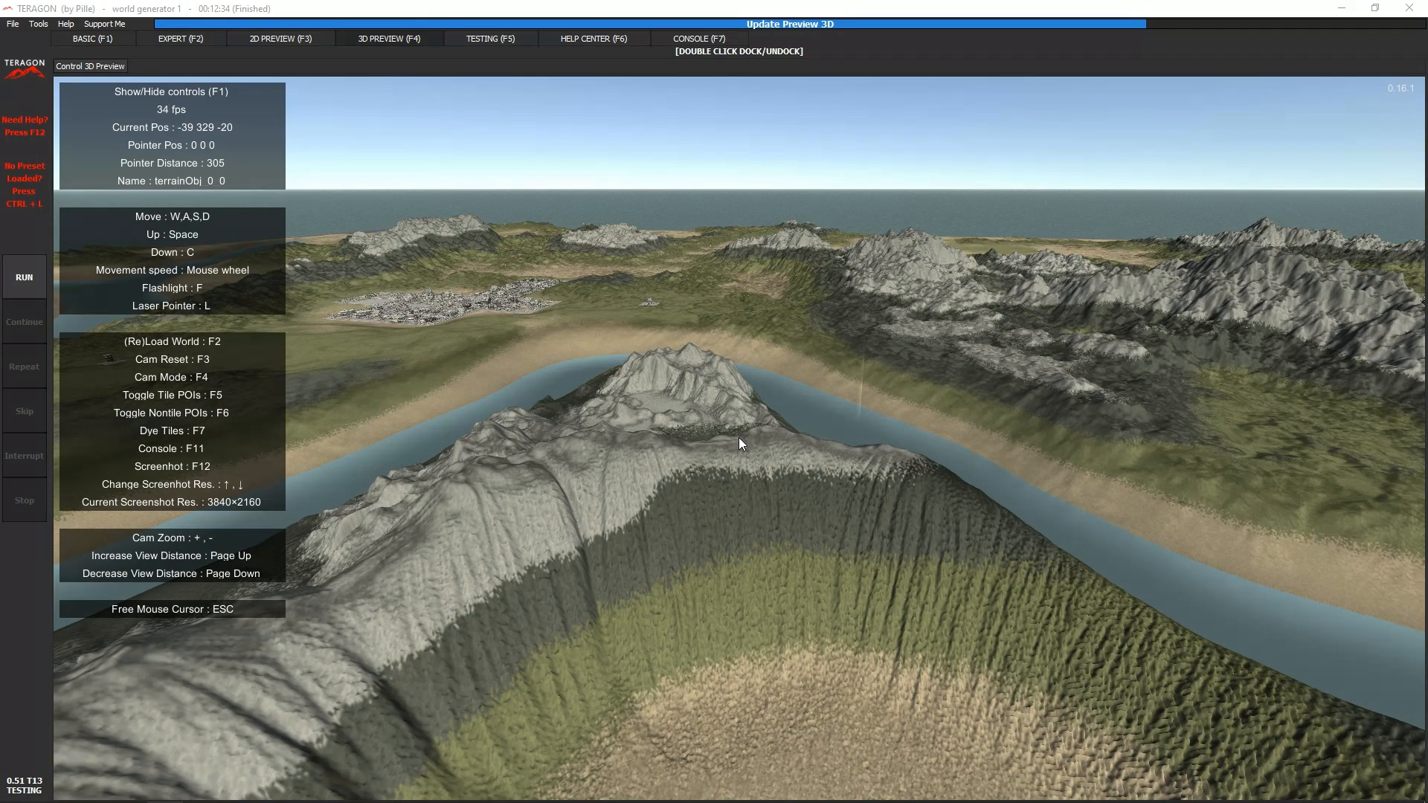
- Fly the 3D preview camera forward, backward, sideways, up and down around the crater to try out the movement controls
{"action": "key", "text": "w"}
{"action": "key", "text": "a"}
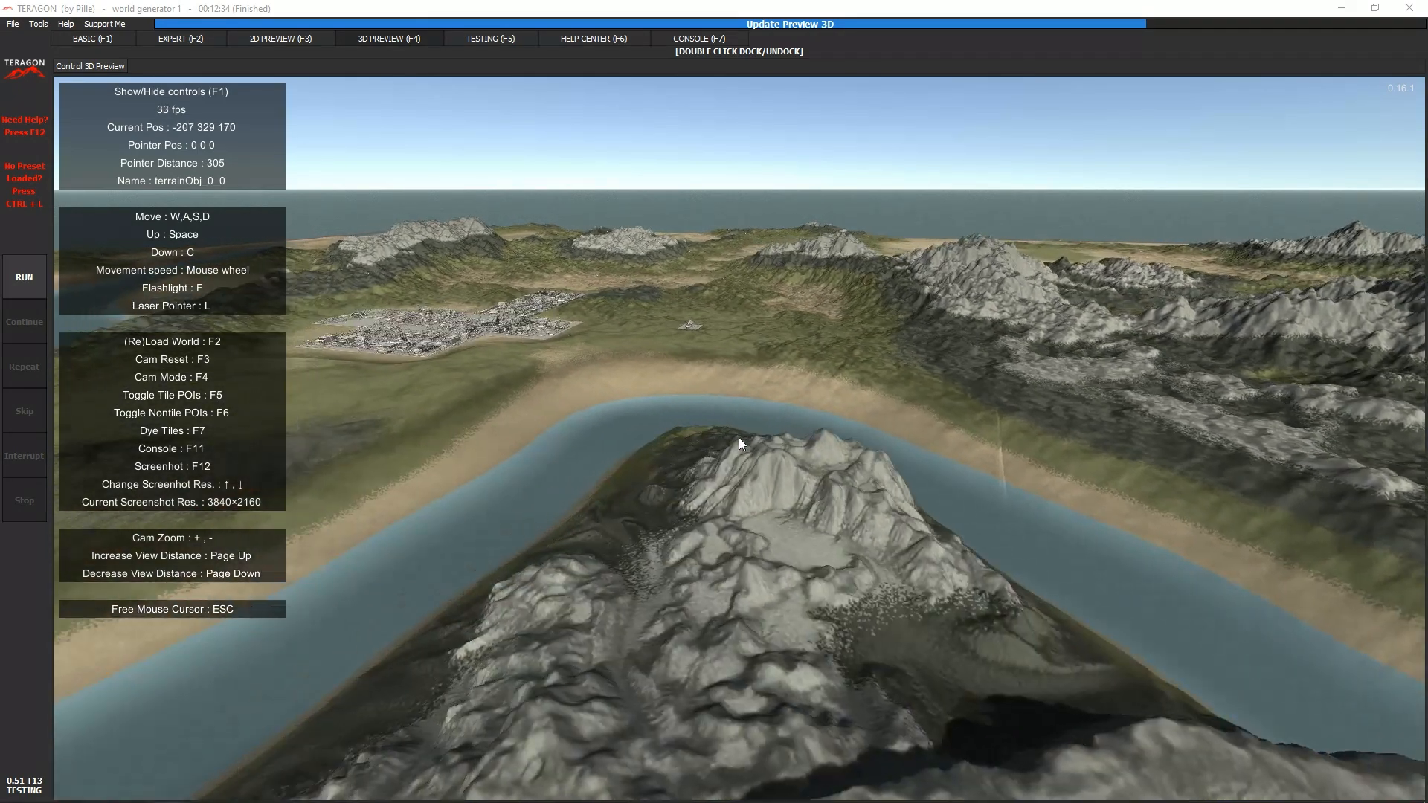
{"action": "key", "text": "s"}
{"action": "key", "text": "d"}
{"action": "key", "text": "w"}
{"action": "key", "text": "a"}
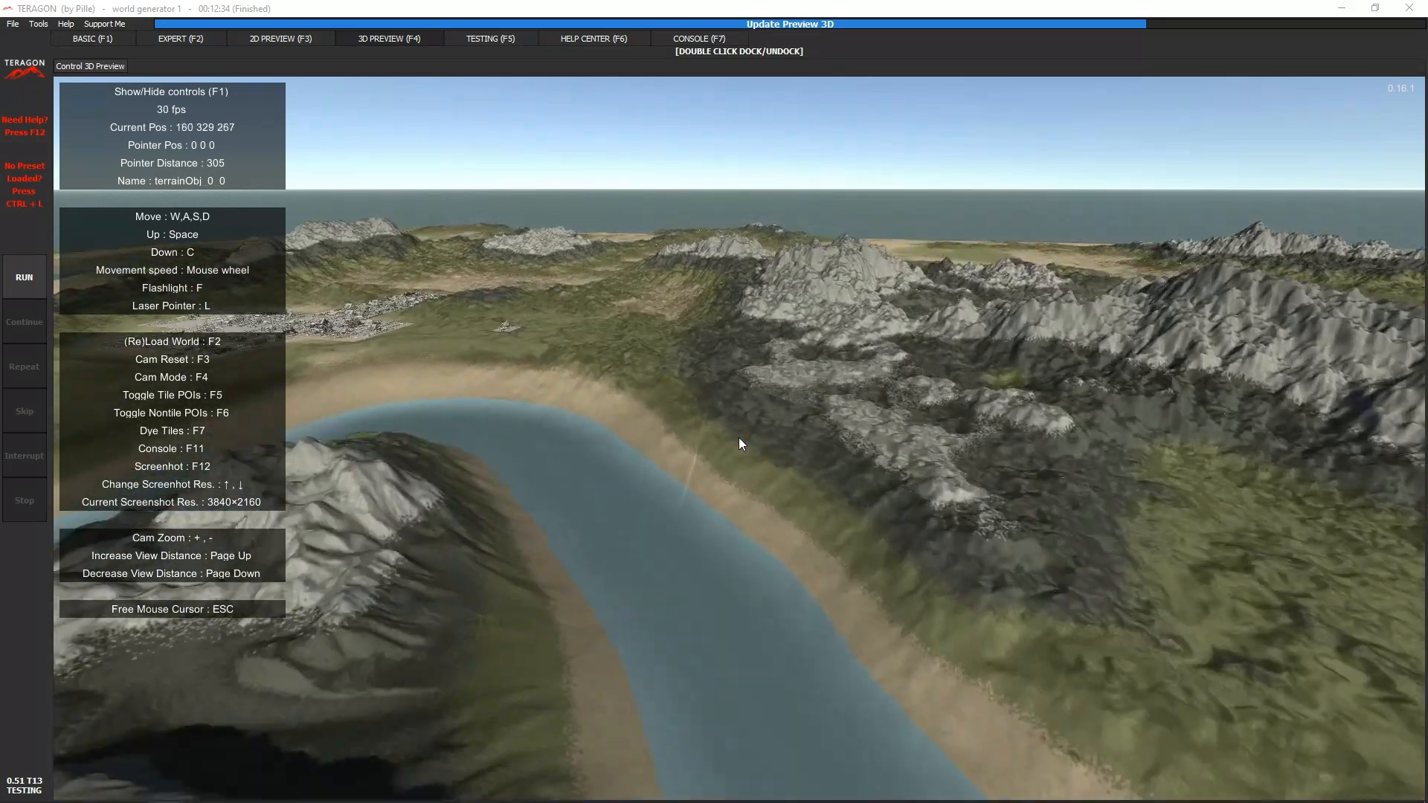
{"action": "key", "text": "space"}
{"action": "key", "text": "c"}
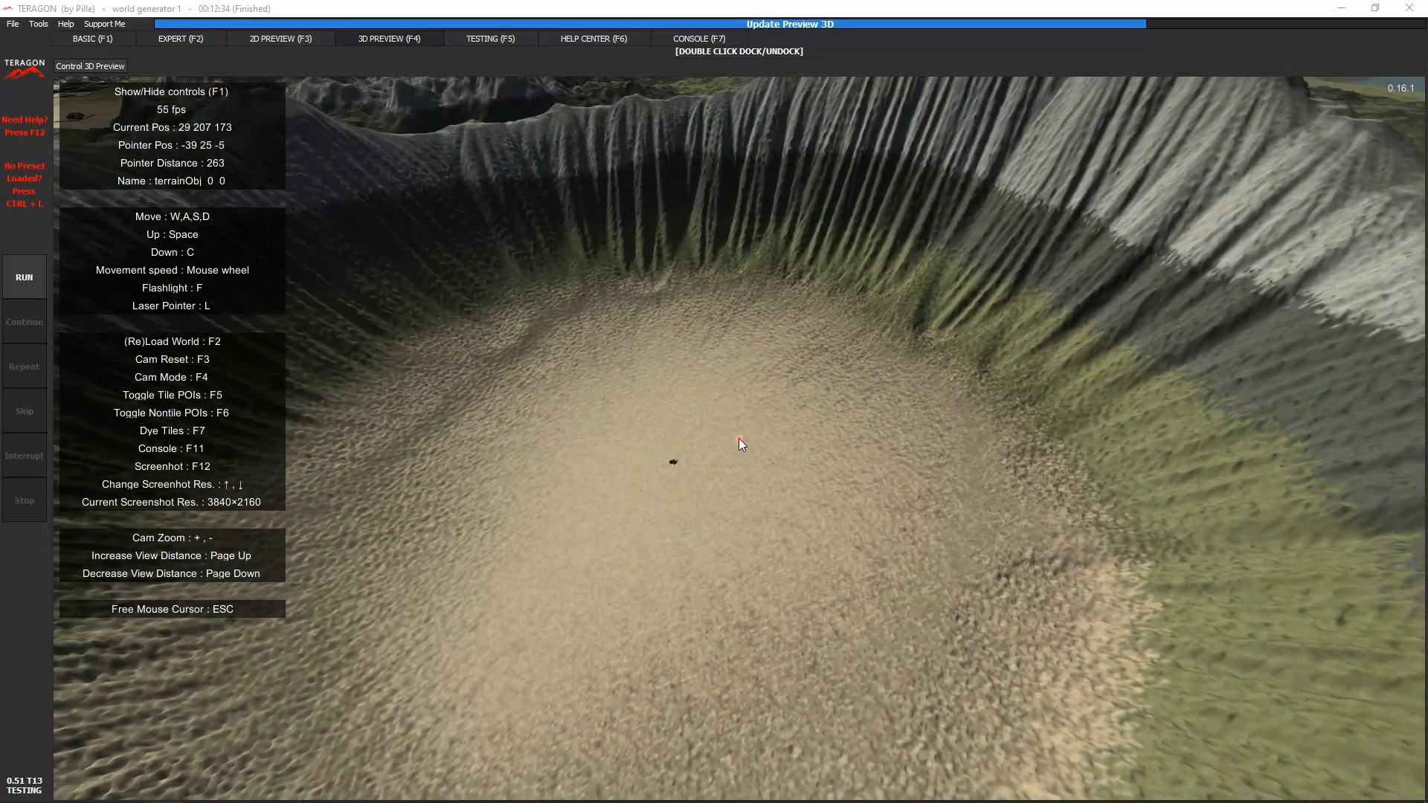
- Fly from the crater to the town across the river, identify its remnant_coffee_shop_02 POI with the laser pointer, and view the town's buildings
{"action": "key", "text": "w"}
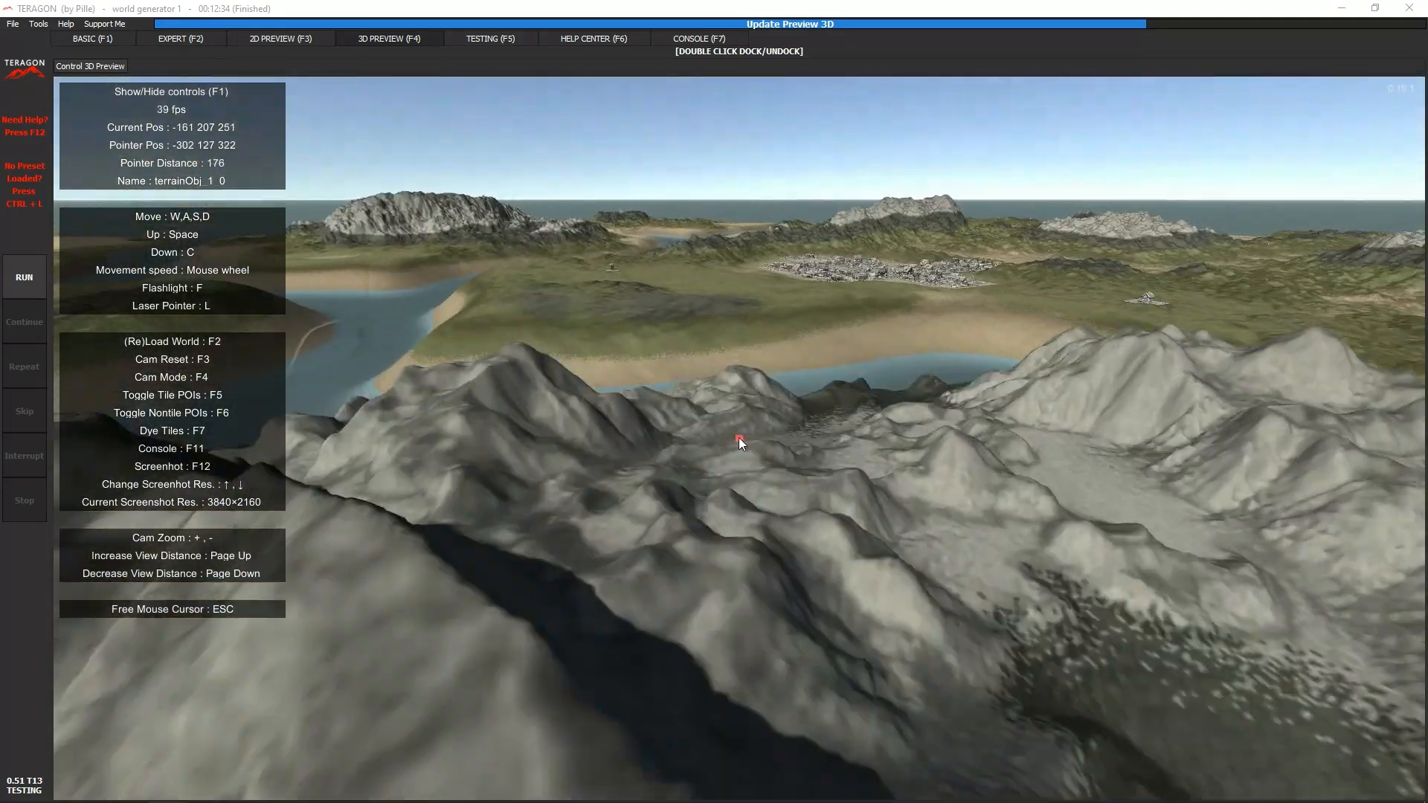
{"action": "key", "text": "w"}
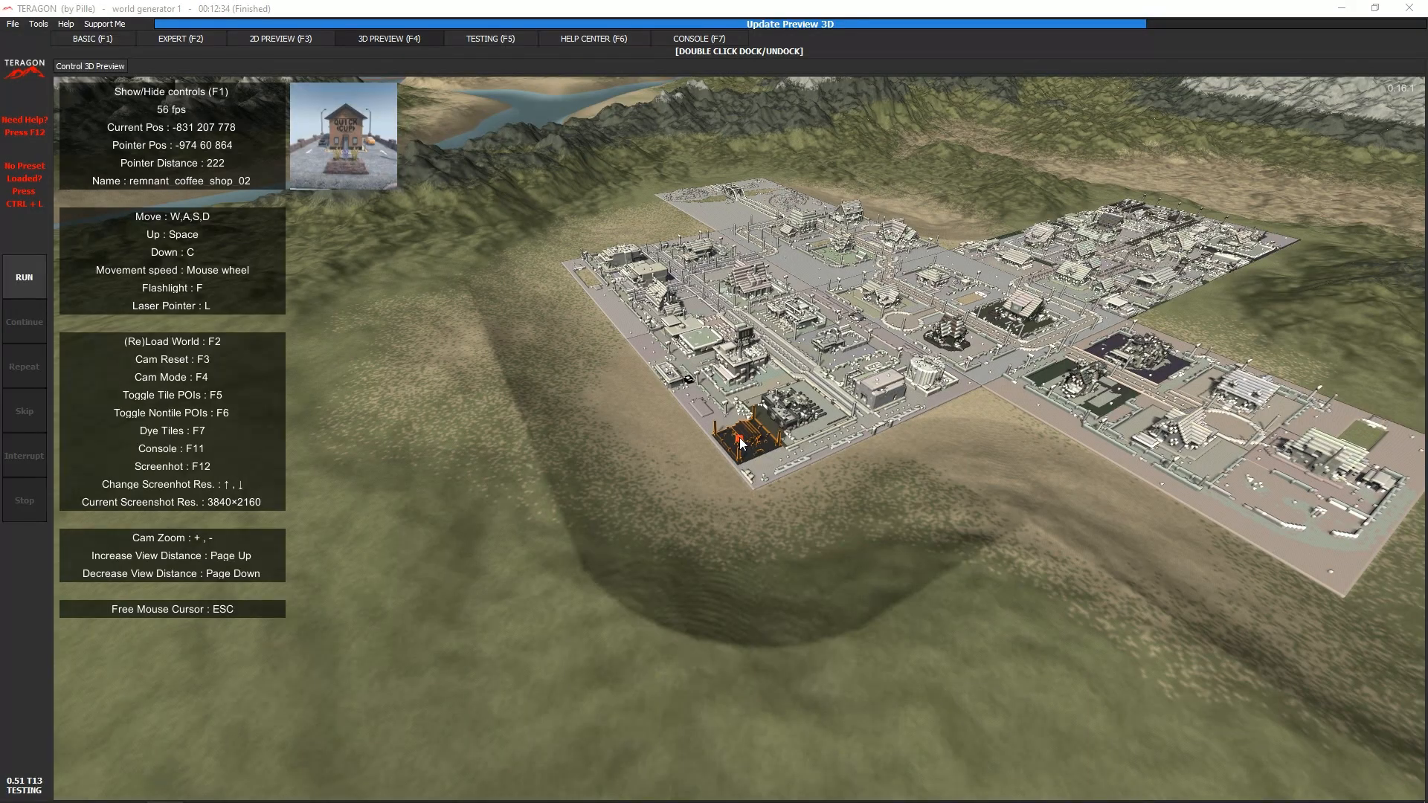
{"action": "key", "text": "w"}
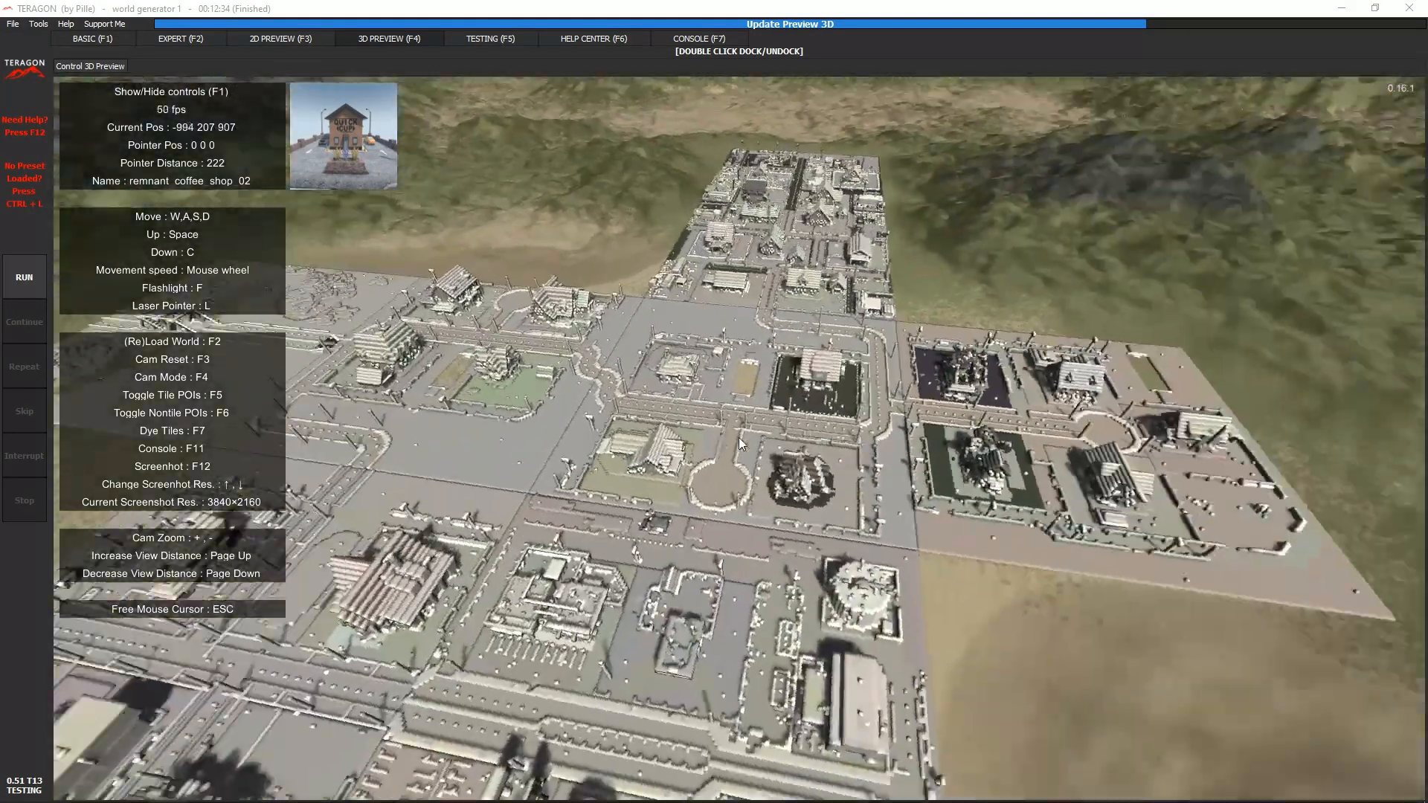
{"action": "key", "text": "w"}
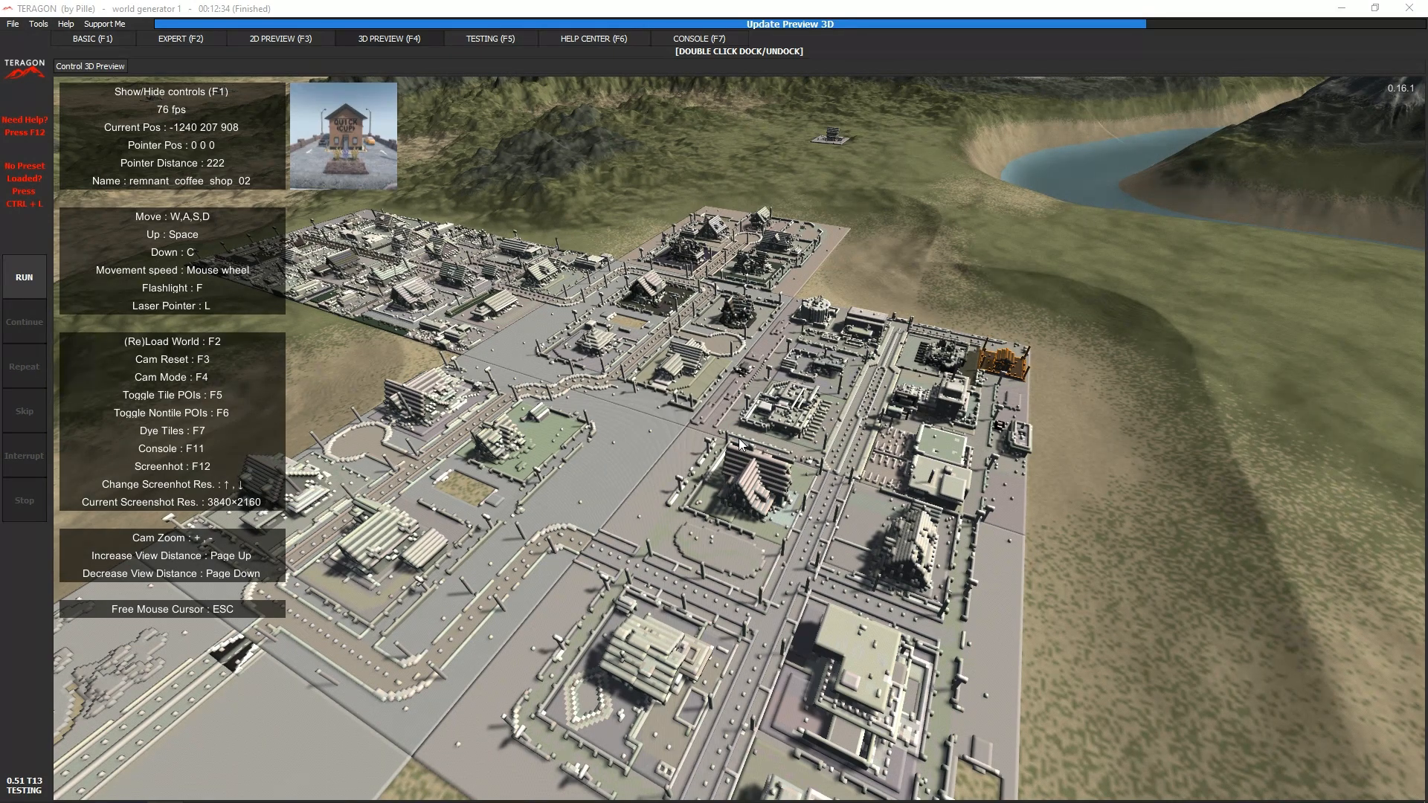
- Leave the town and raise the camera high above the terrain for an overview of the crater and rivers
{"action": "key", "text": "w"}
{"action": "key", "text": "space"}
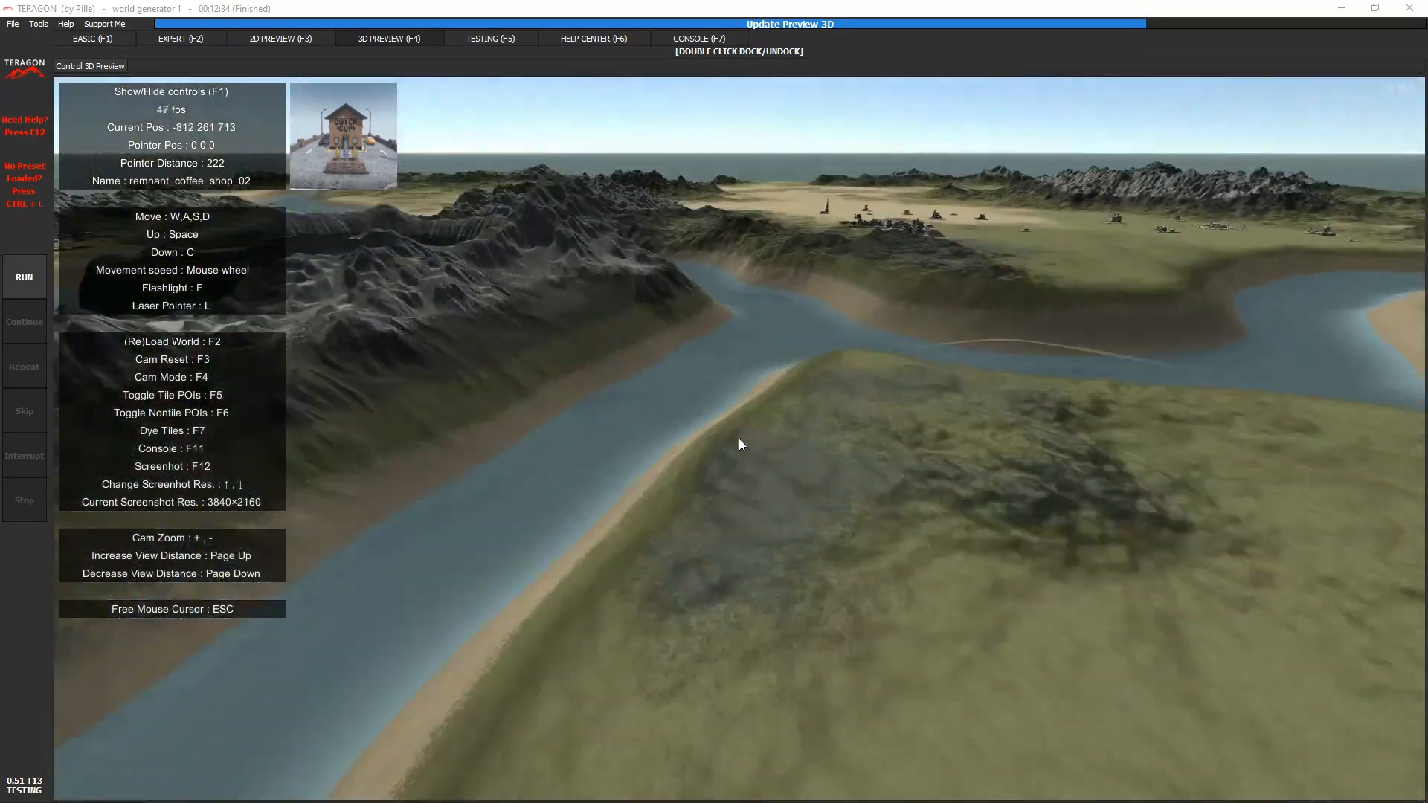
{"action": "key", "text": "w"}
{"action": "key", "text": "space"}
{"action": "key", "text": "space"}
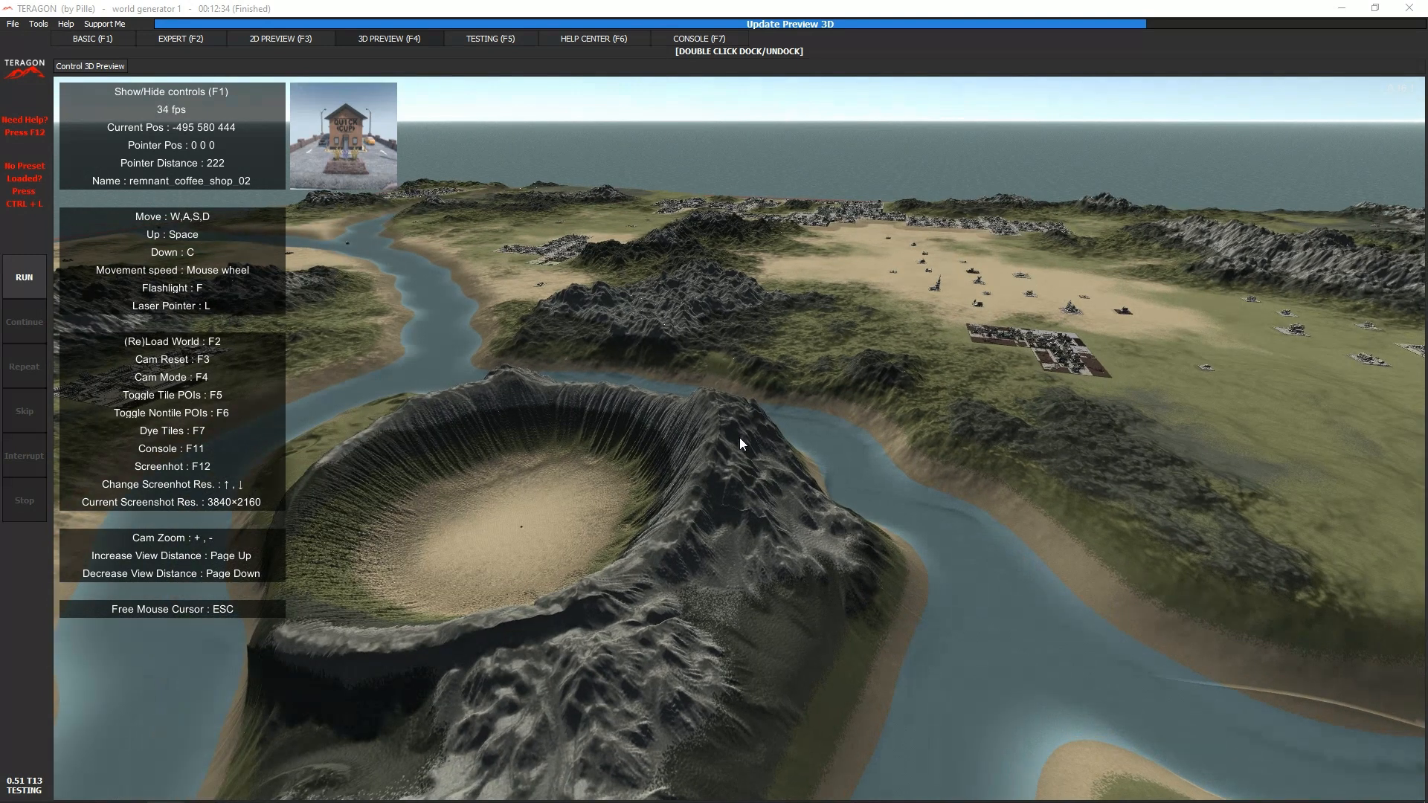
- Survey the island from high altitude, flying over its rivers, towns, map border and the POIs in the desert
{"action": "key", "text": "w"}
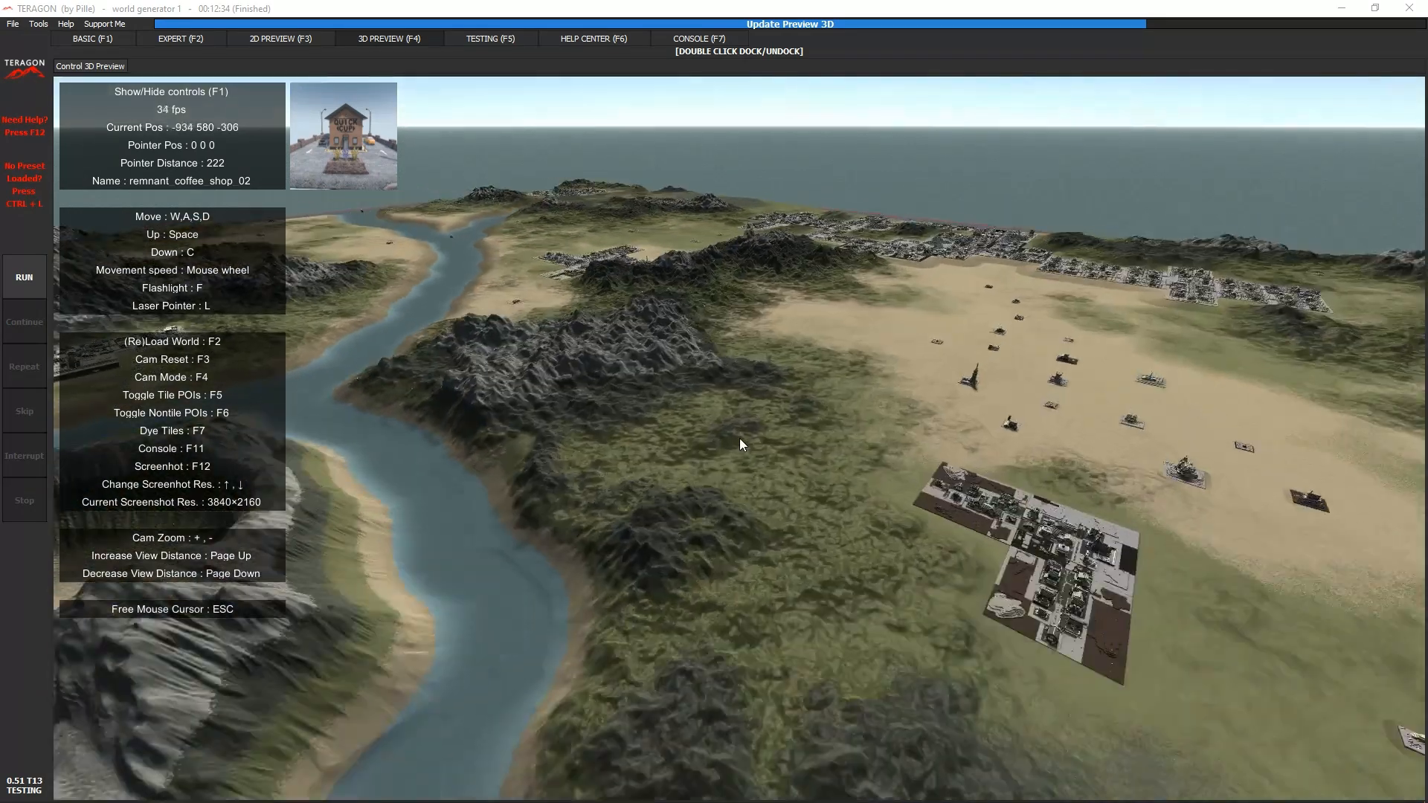
{"action": "key", "text": "w"}
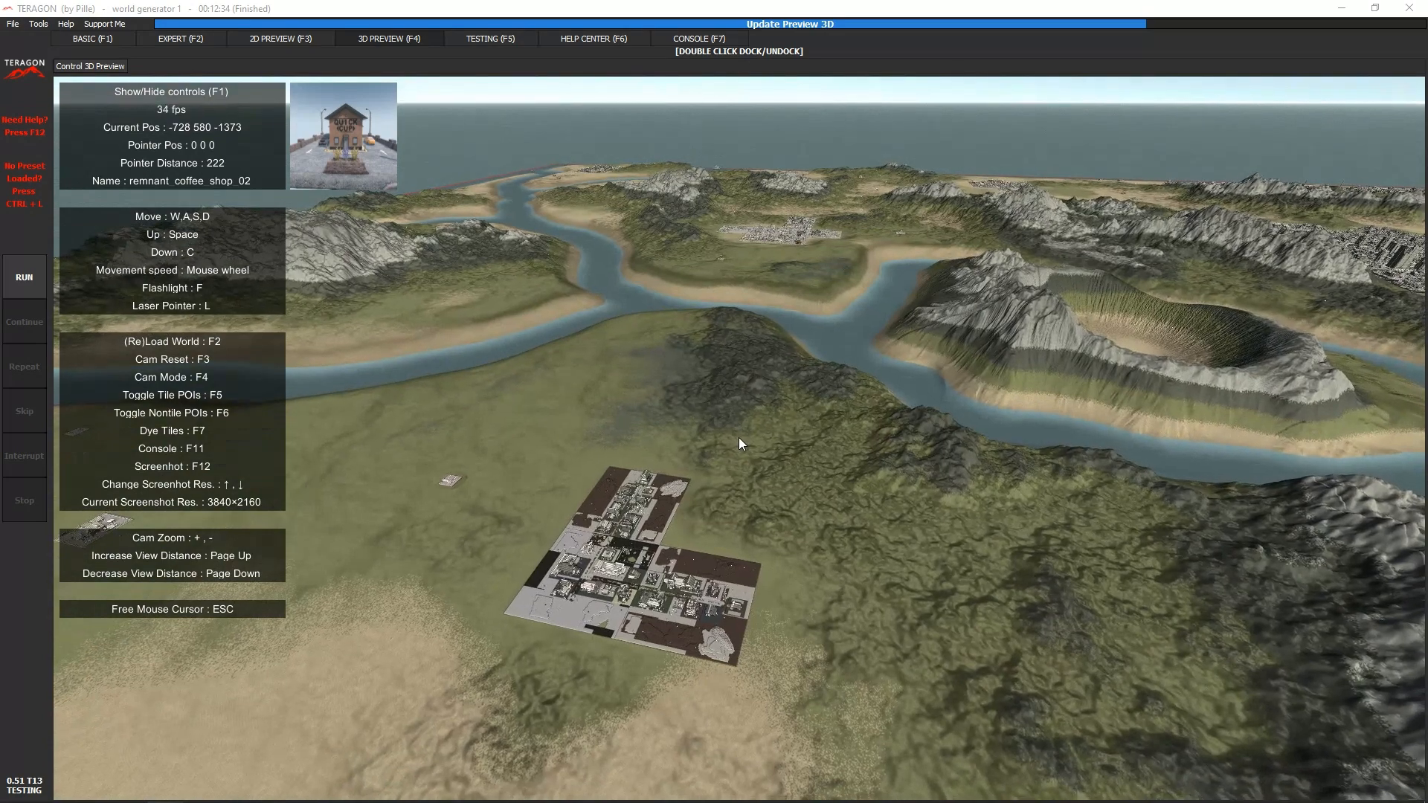
{"action": "key", "text": "w"}
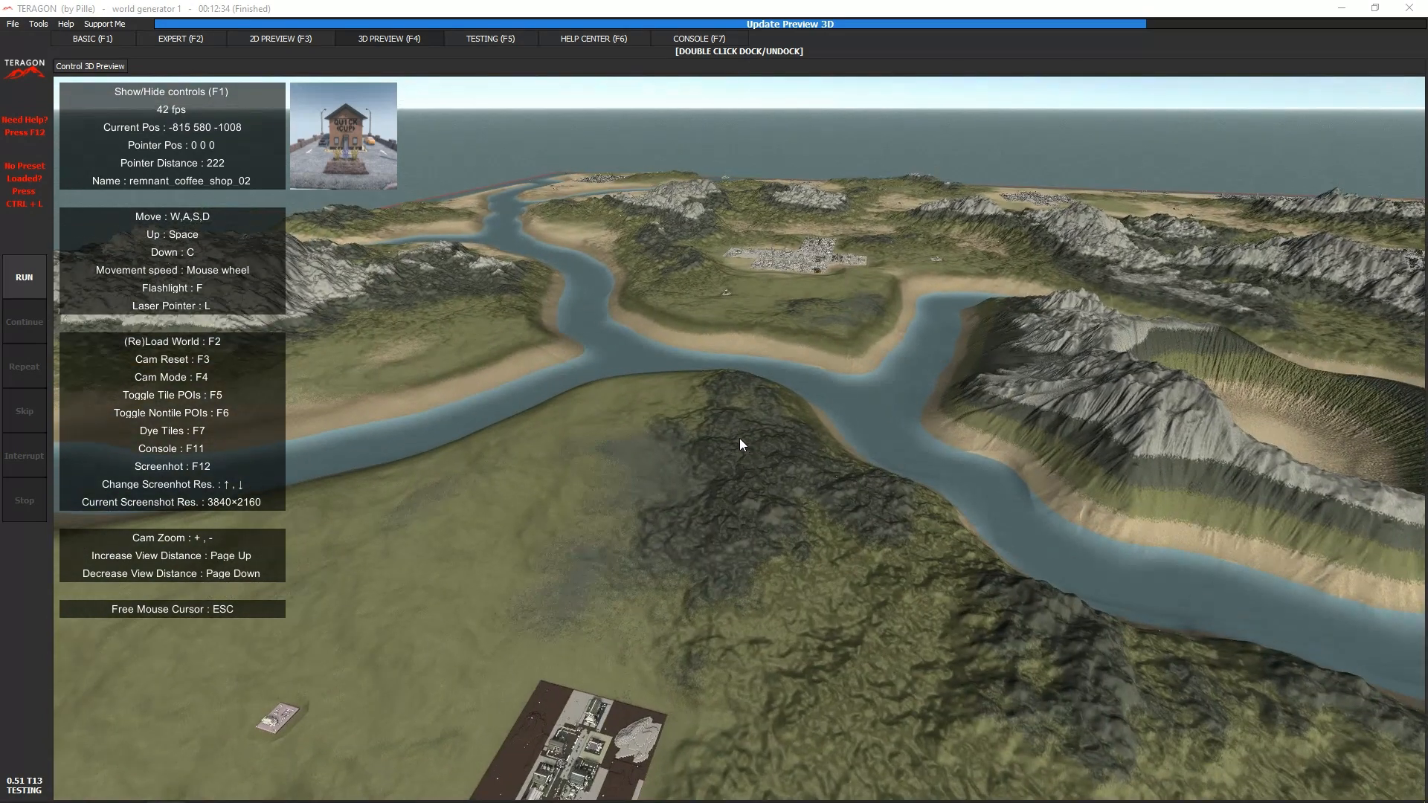
{"action": "key", "text": "w"}
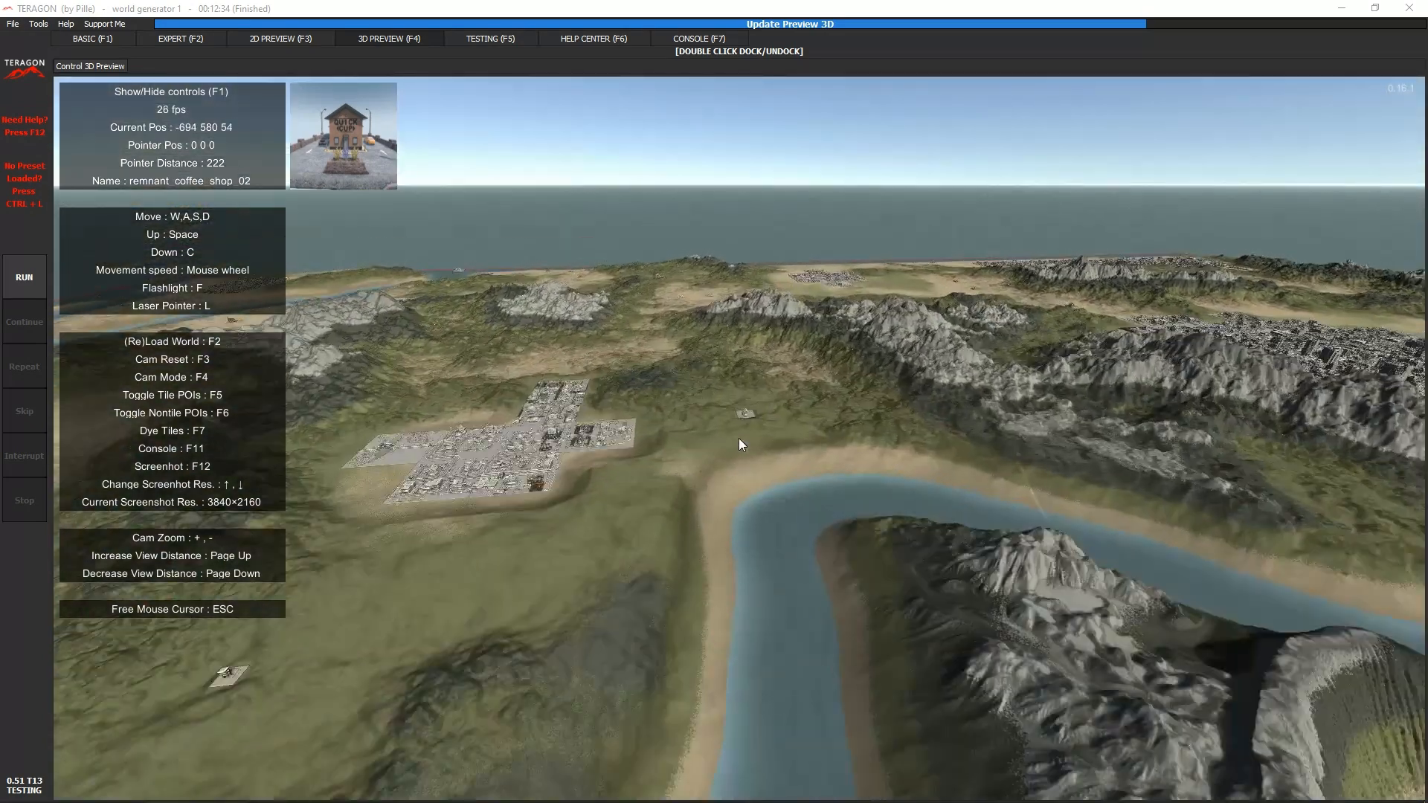
{"action": "key", "text": "w"}
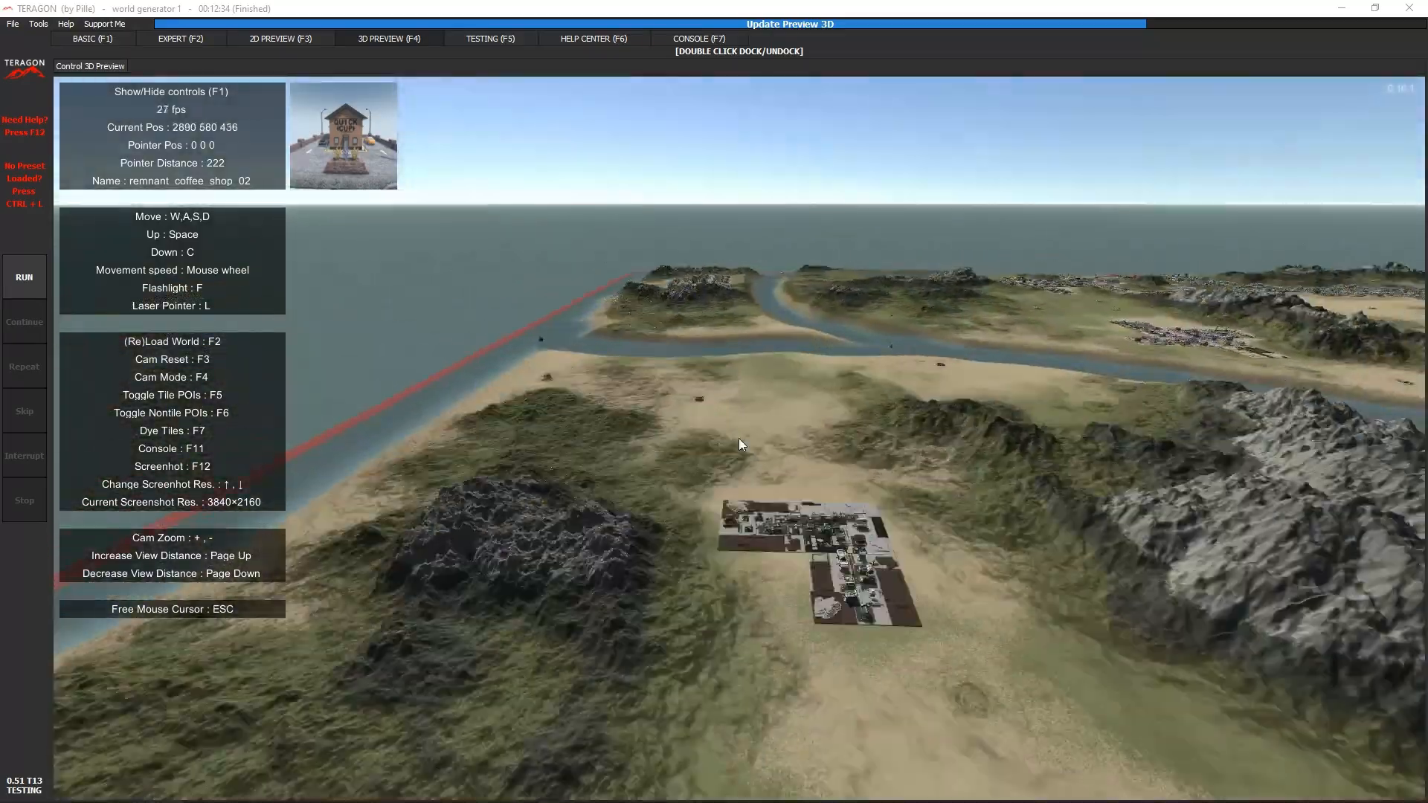
{"action": "key", "text": "w"}
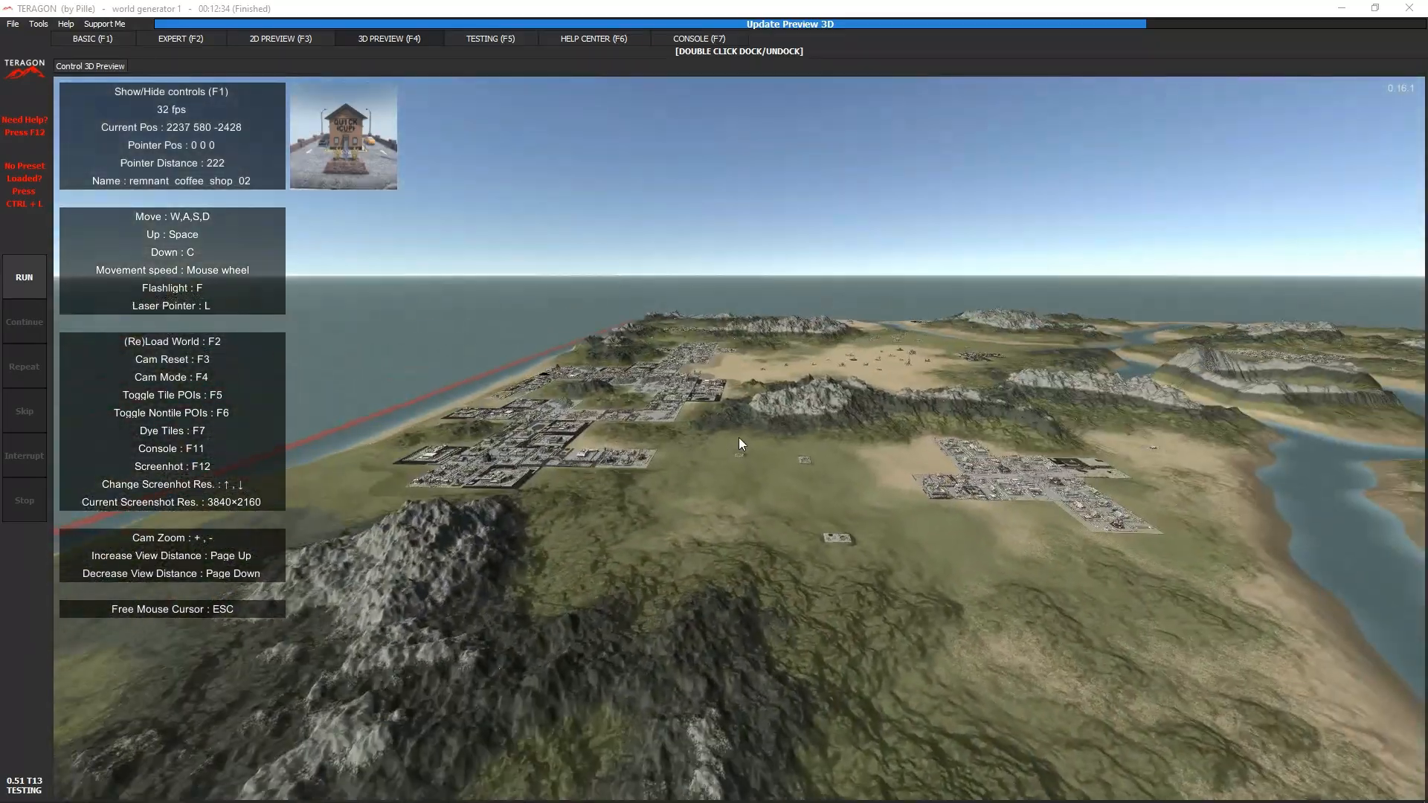
{"action": "key", "text": "w"}
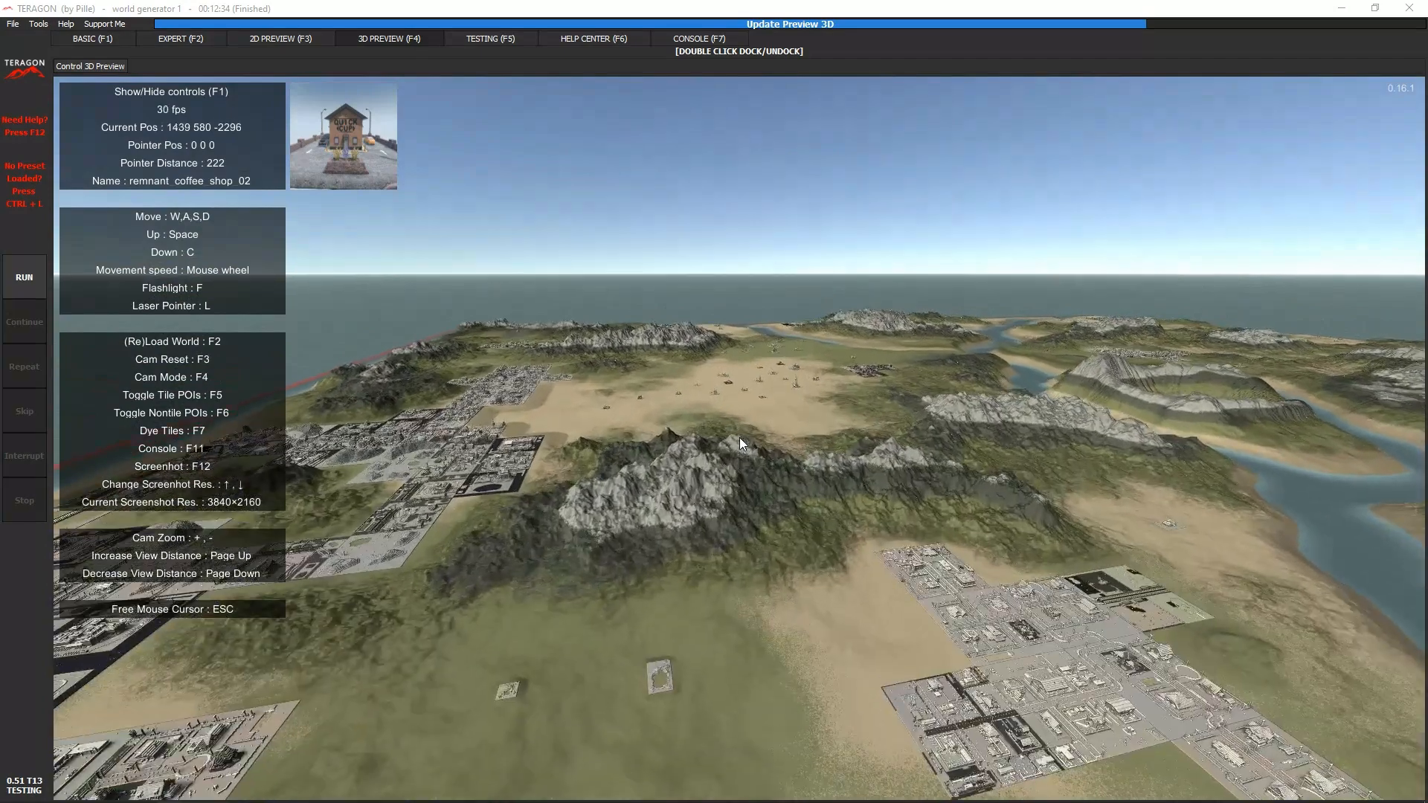
{"action": "key", "text": "w"}
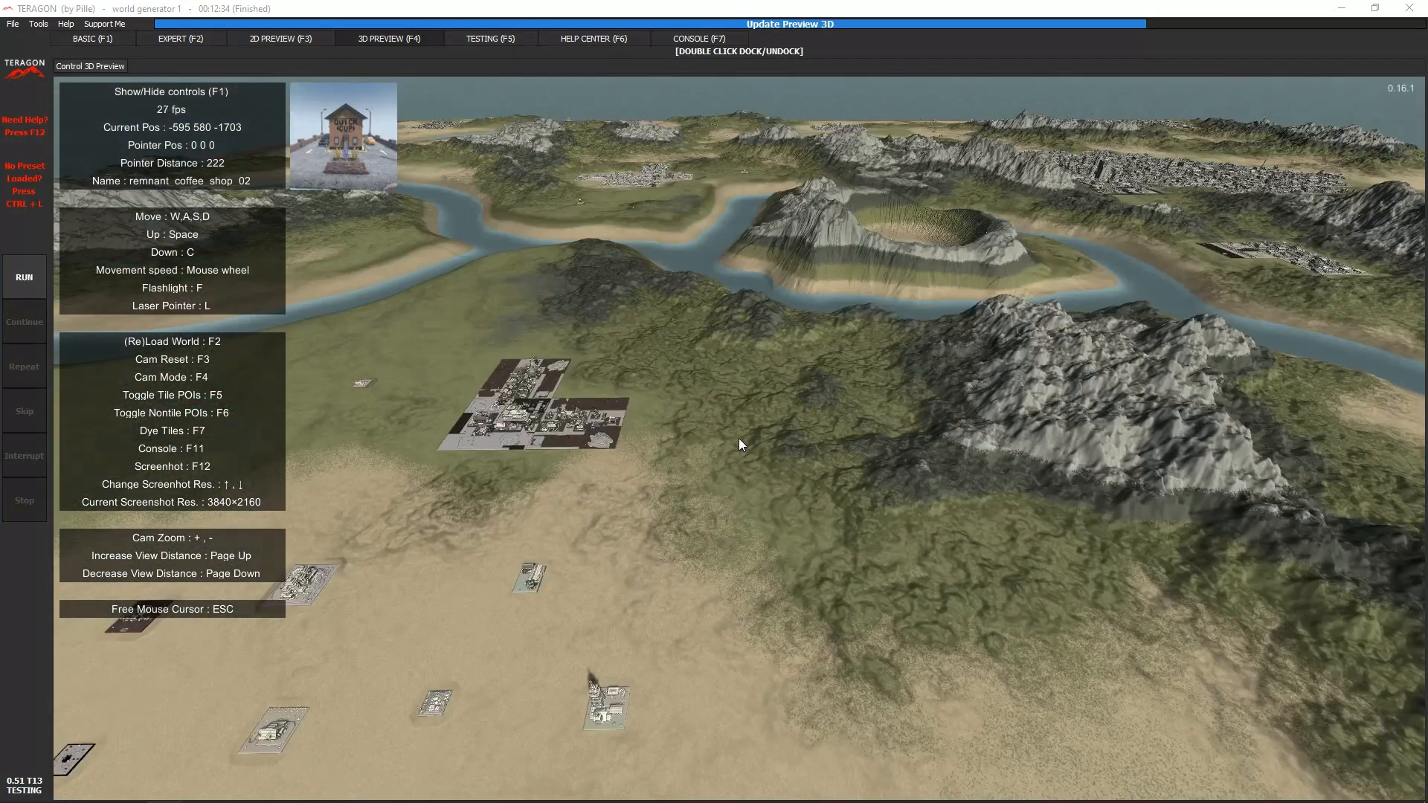
- Fly past the crater to the large city and examine its skyscrapers and outer districts from low altitude
{"action": "key", "text": "w"}
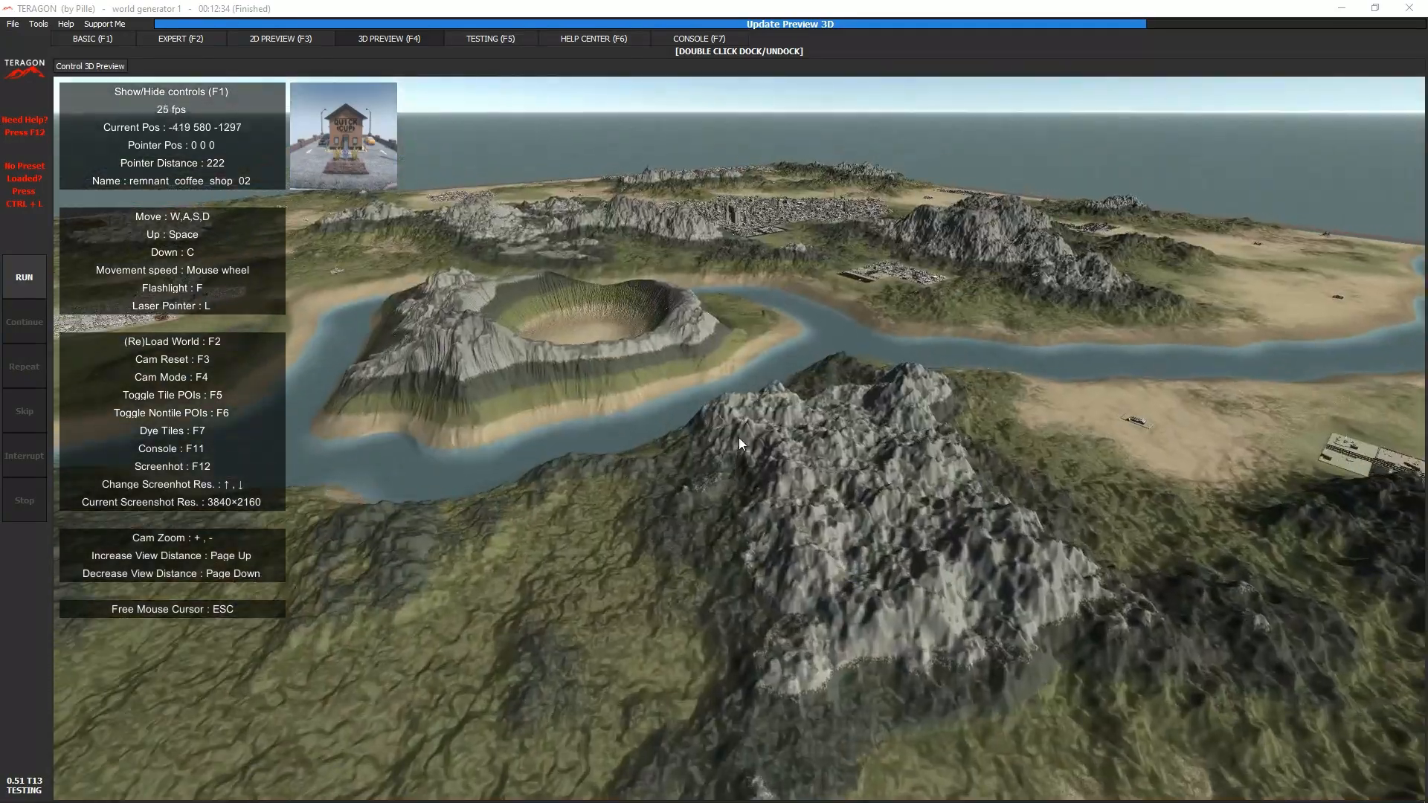
{"action": "key", "text": "w"}
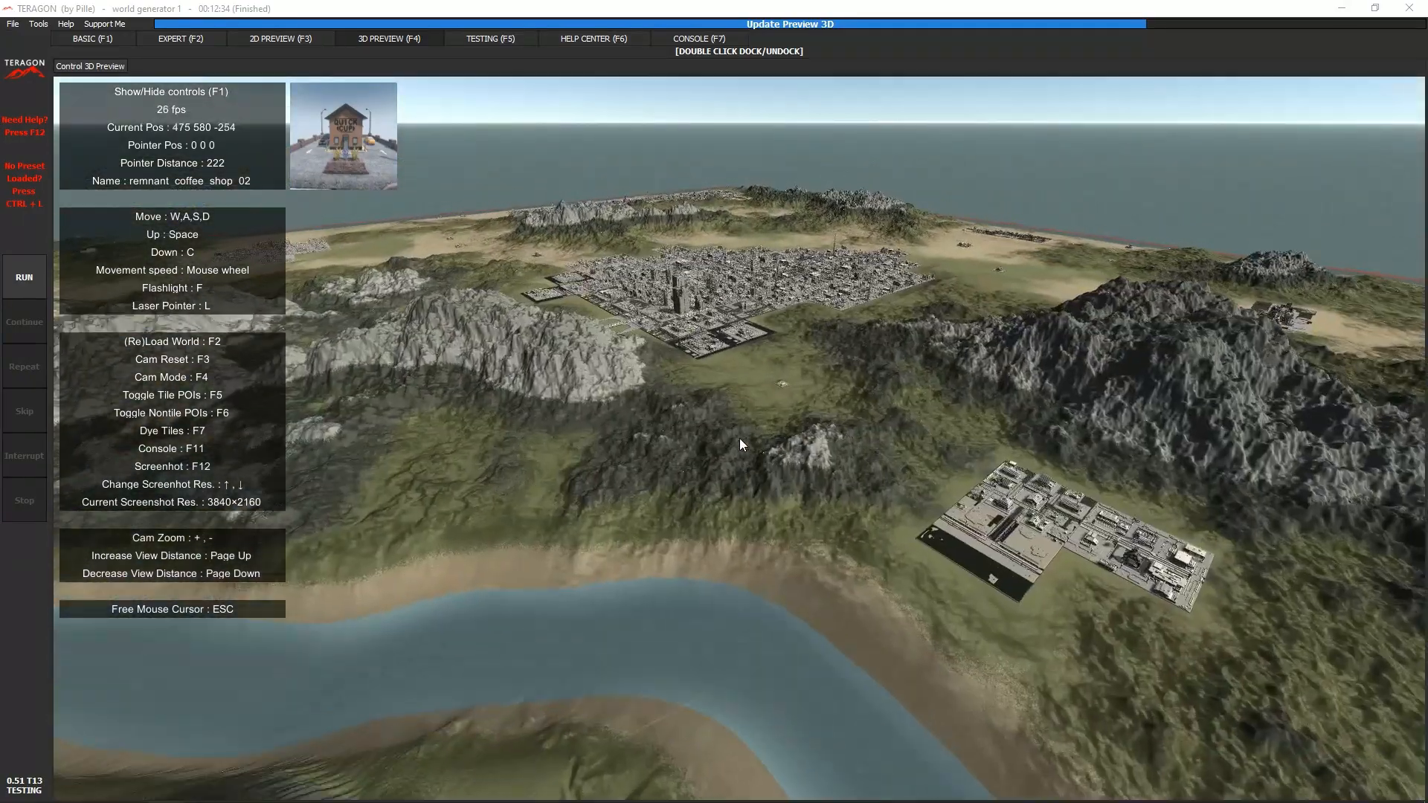
{"action": "key", "text": "w"}
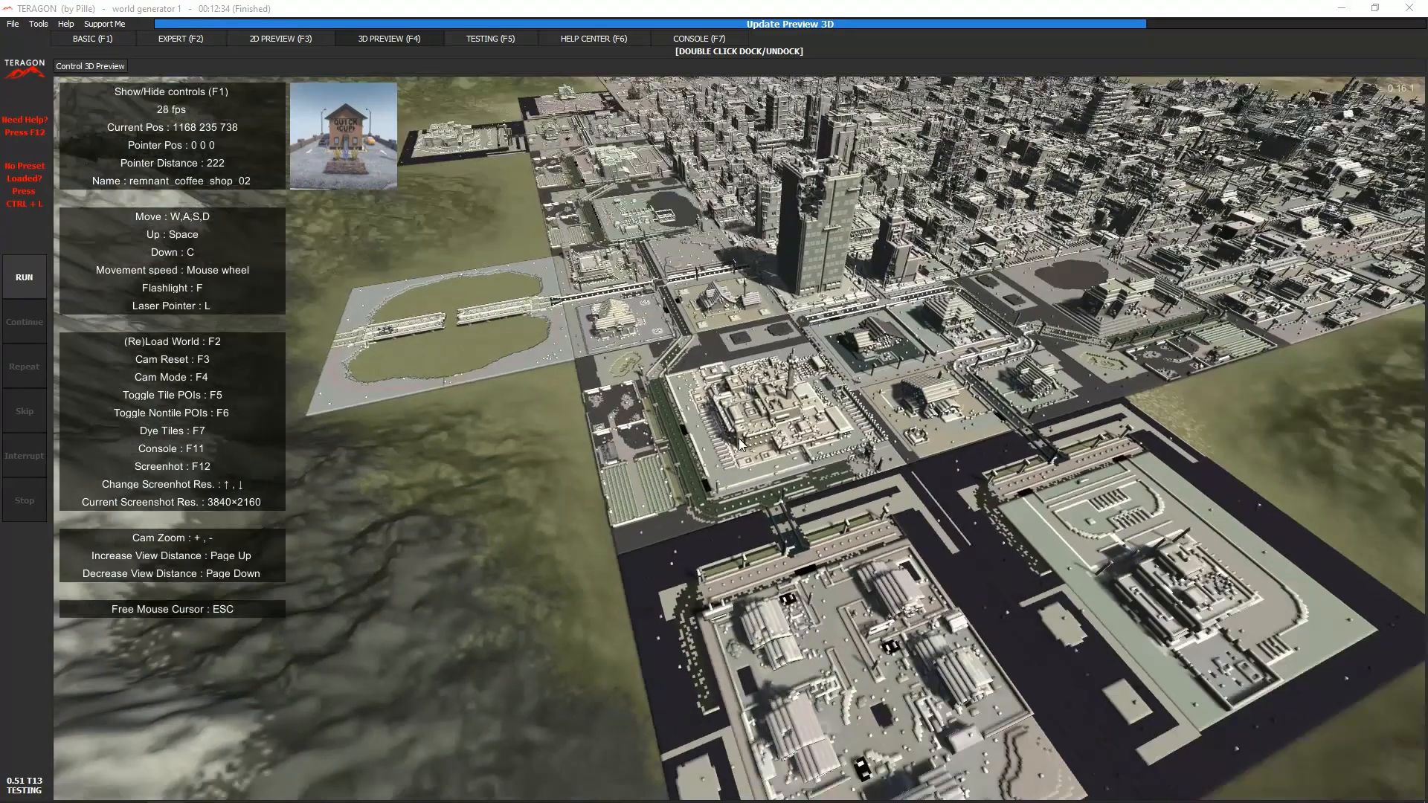
{"action": "key", "text": "w"}
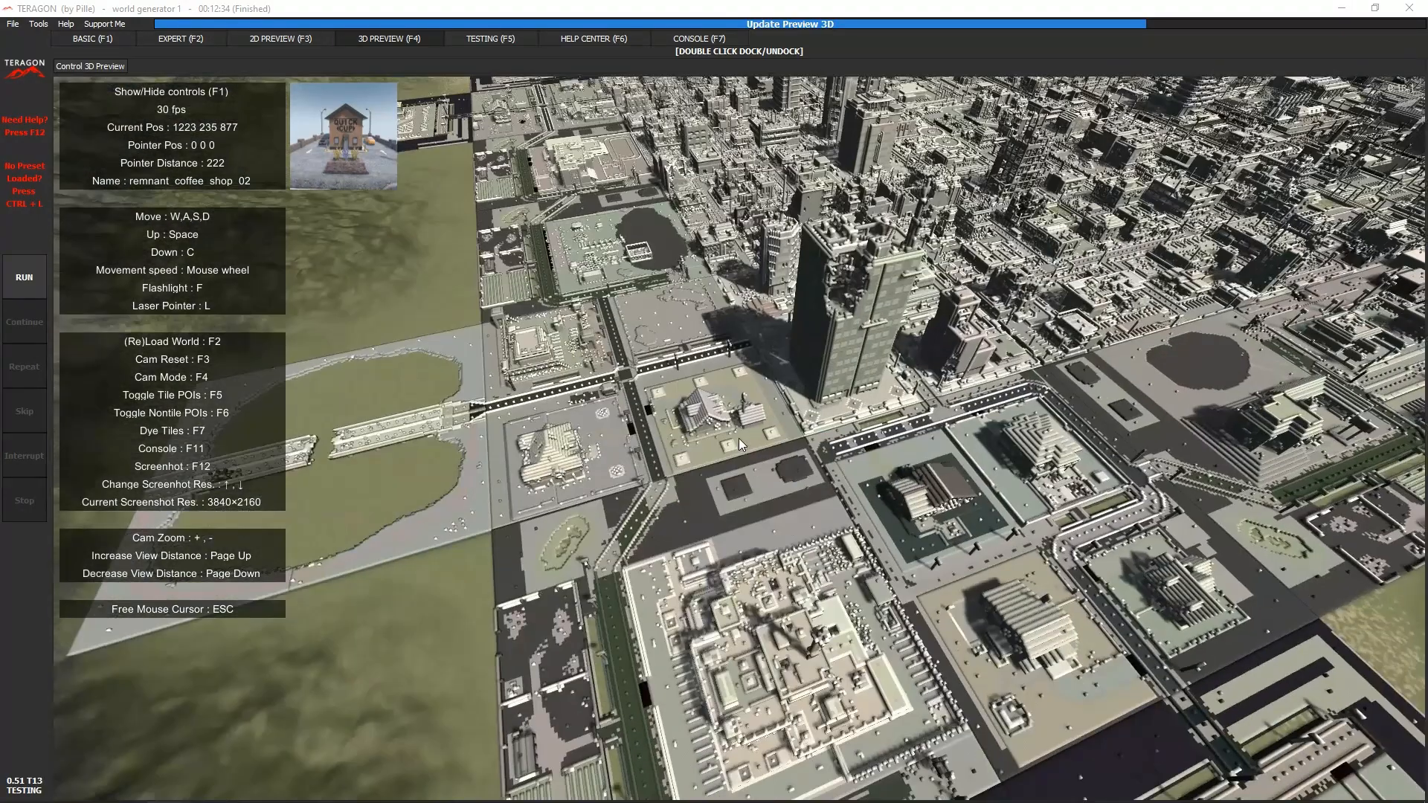
{"action": "key", "text": "w"}
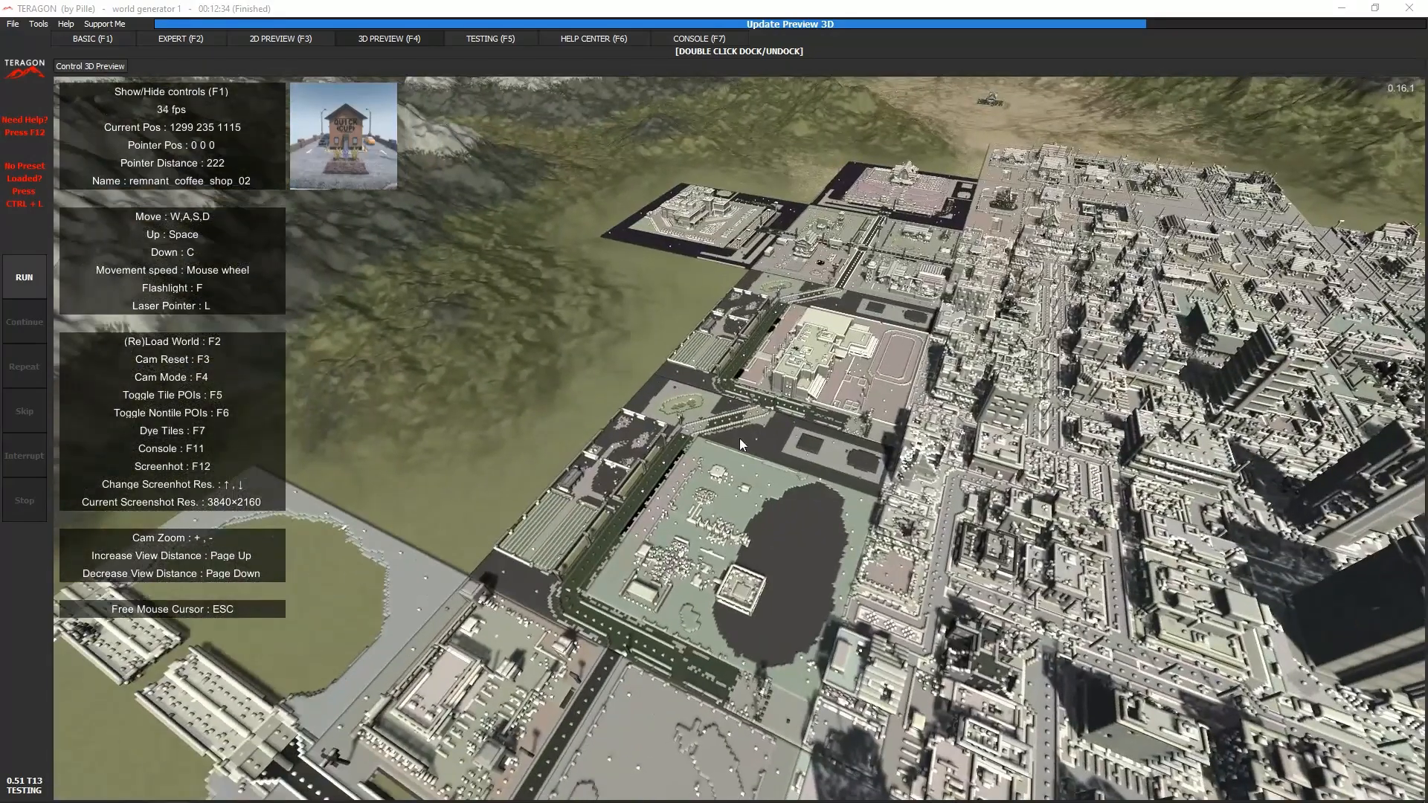
{"action": "key", "text": "w"}
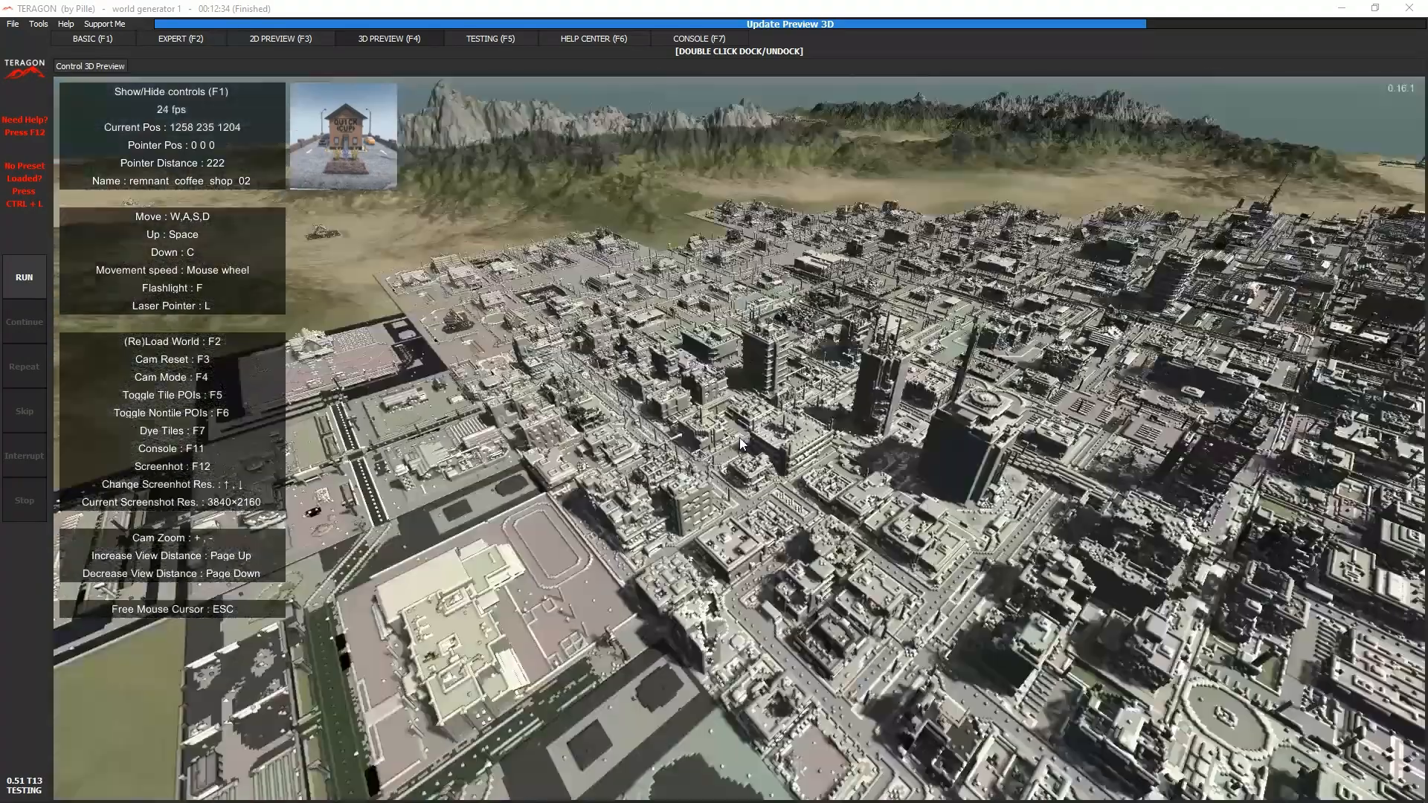
- Inspect the building with the oval running track at the city's edge up close, then pull back to view the surrounding districts
{"action": "key", "text": "c"}
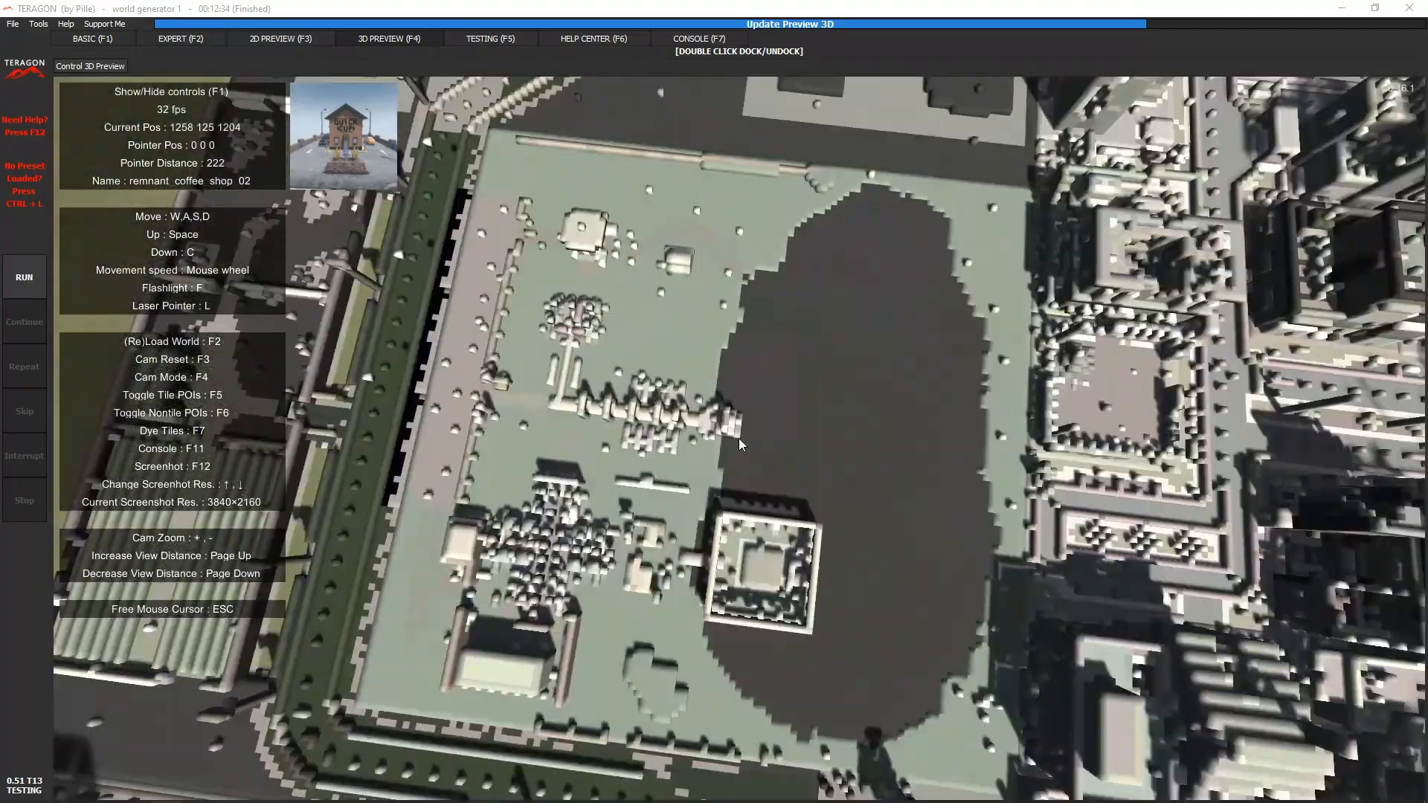
{"action": "key", "text": "w"}
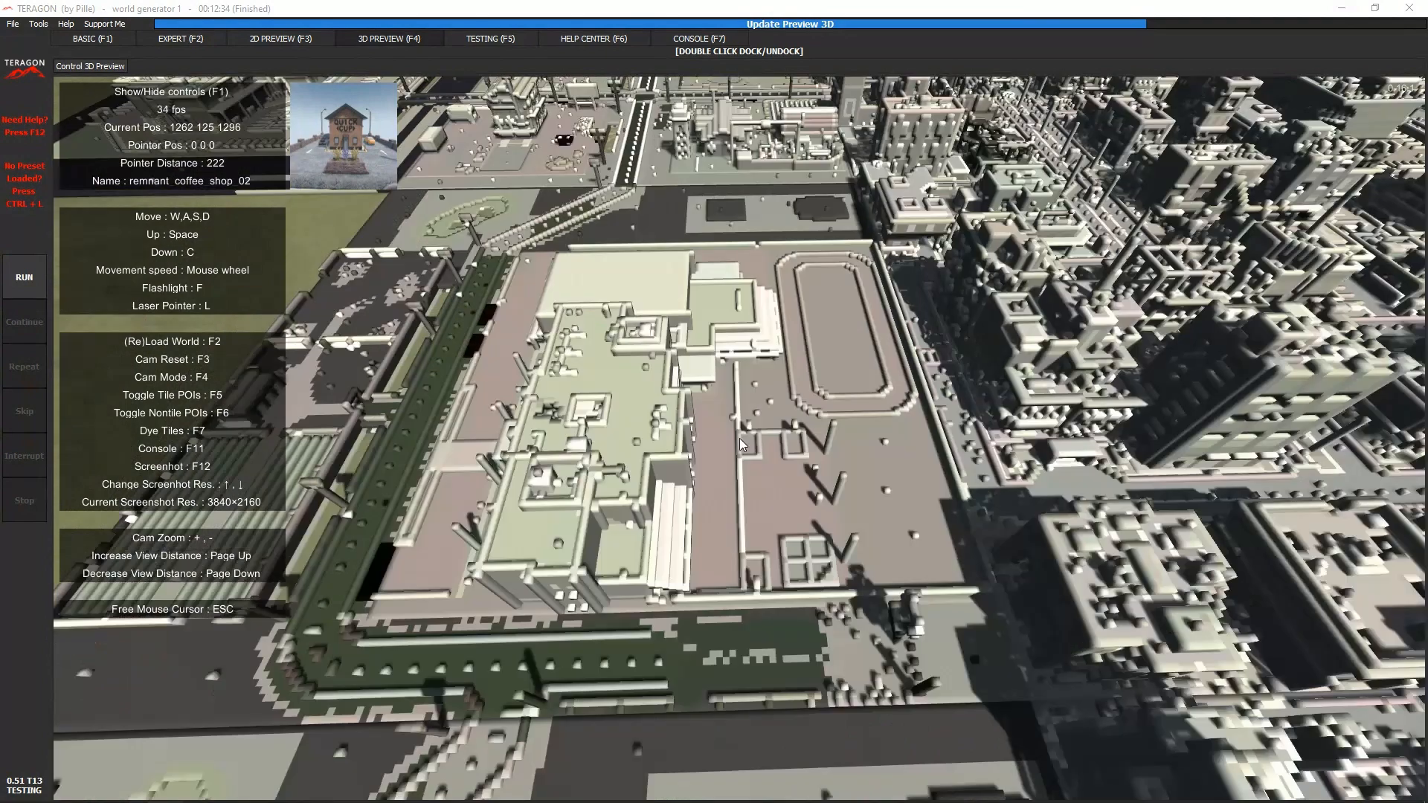
{"action": "key", "text": "w"}
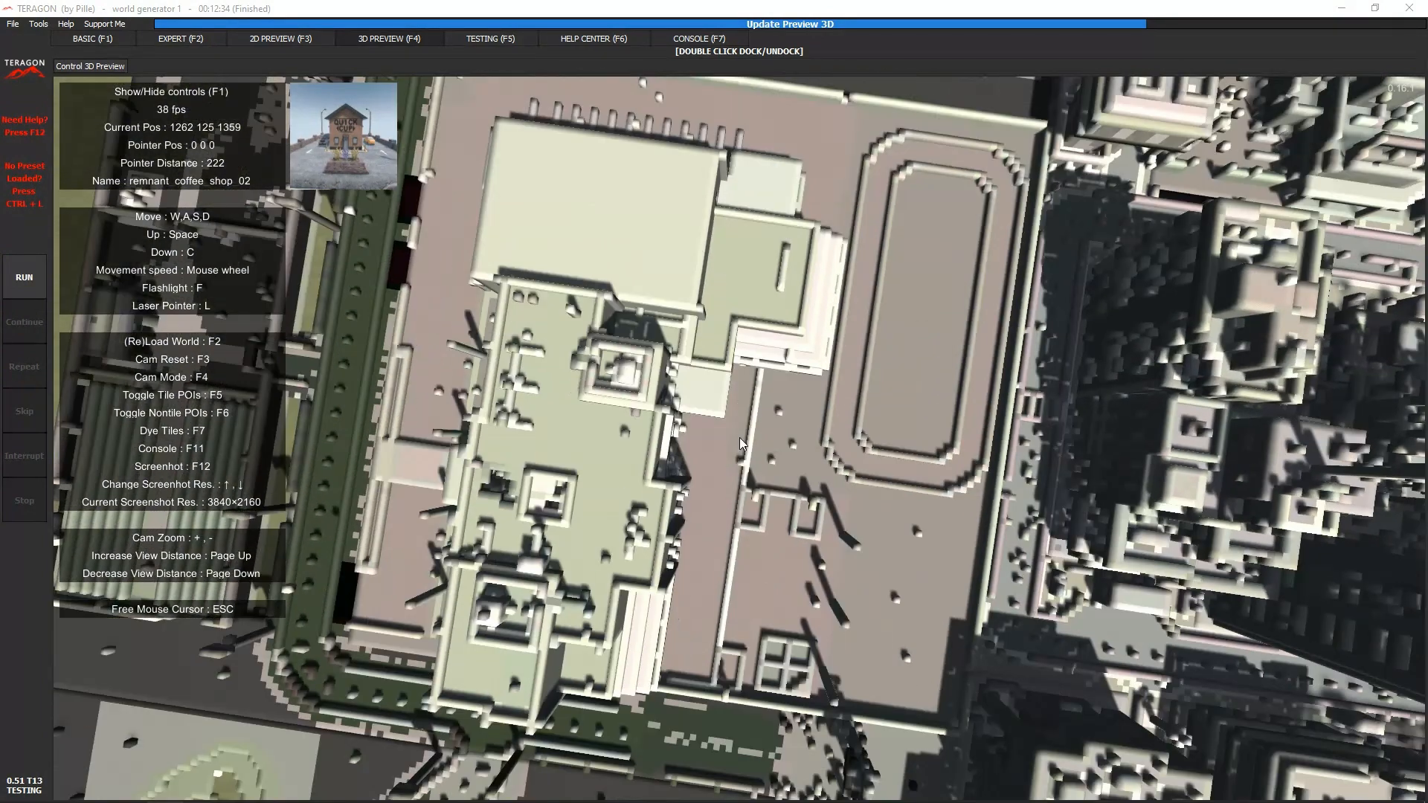
{"action": "key", "text": "space"}
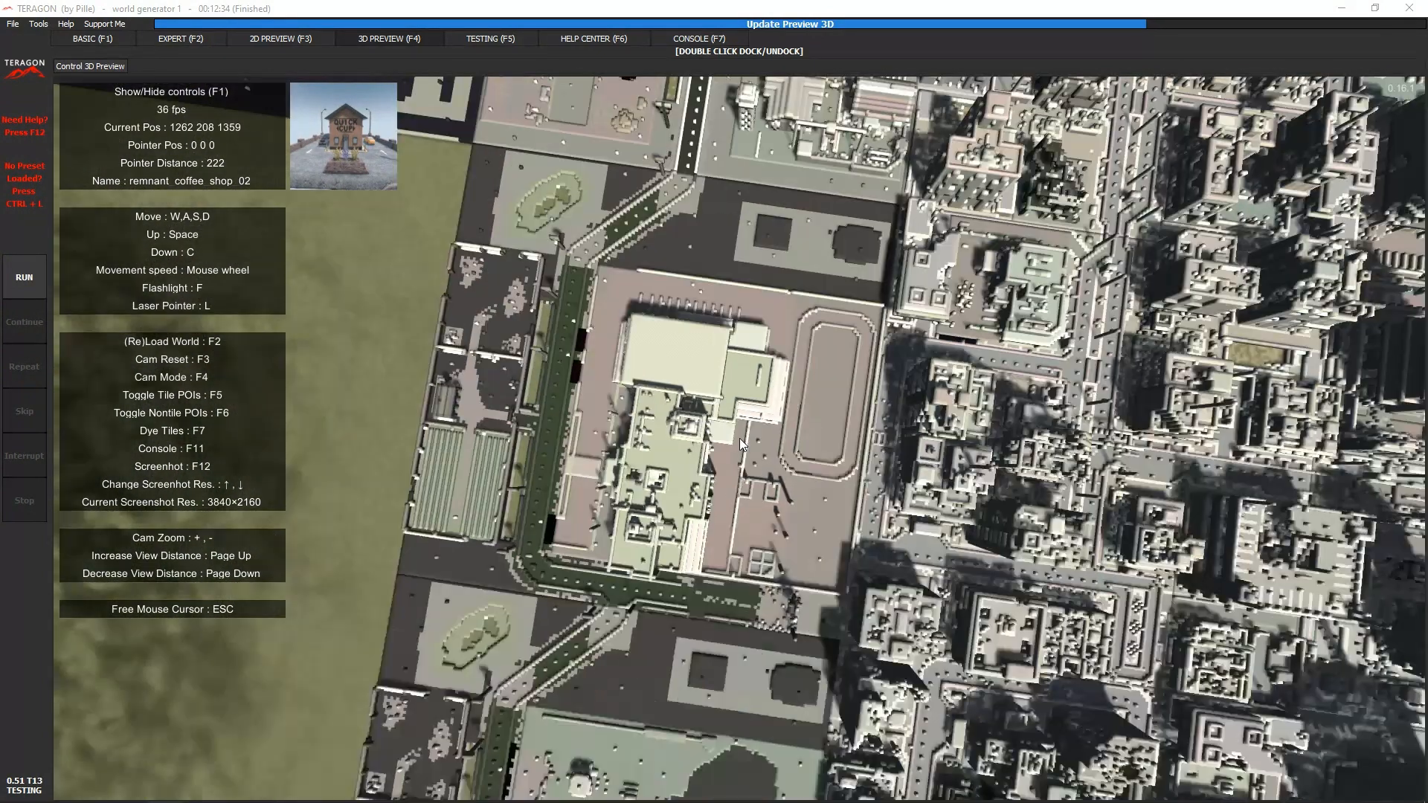
{"action": "key", "text": "s"}
{"action": "key", "text": "c"}
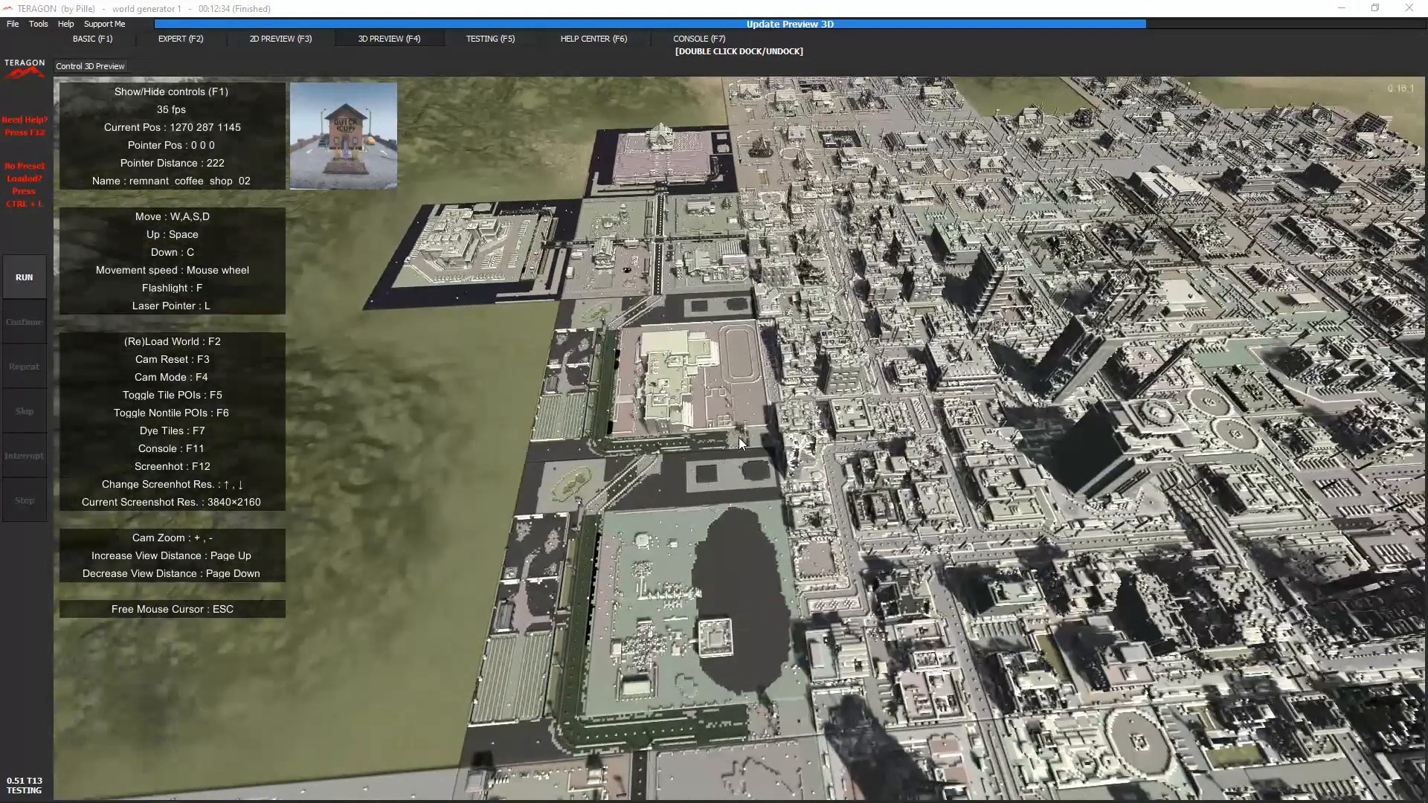
{"action": "key", "text": "w"}
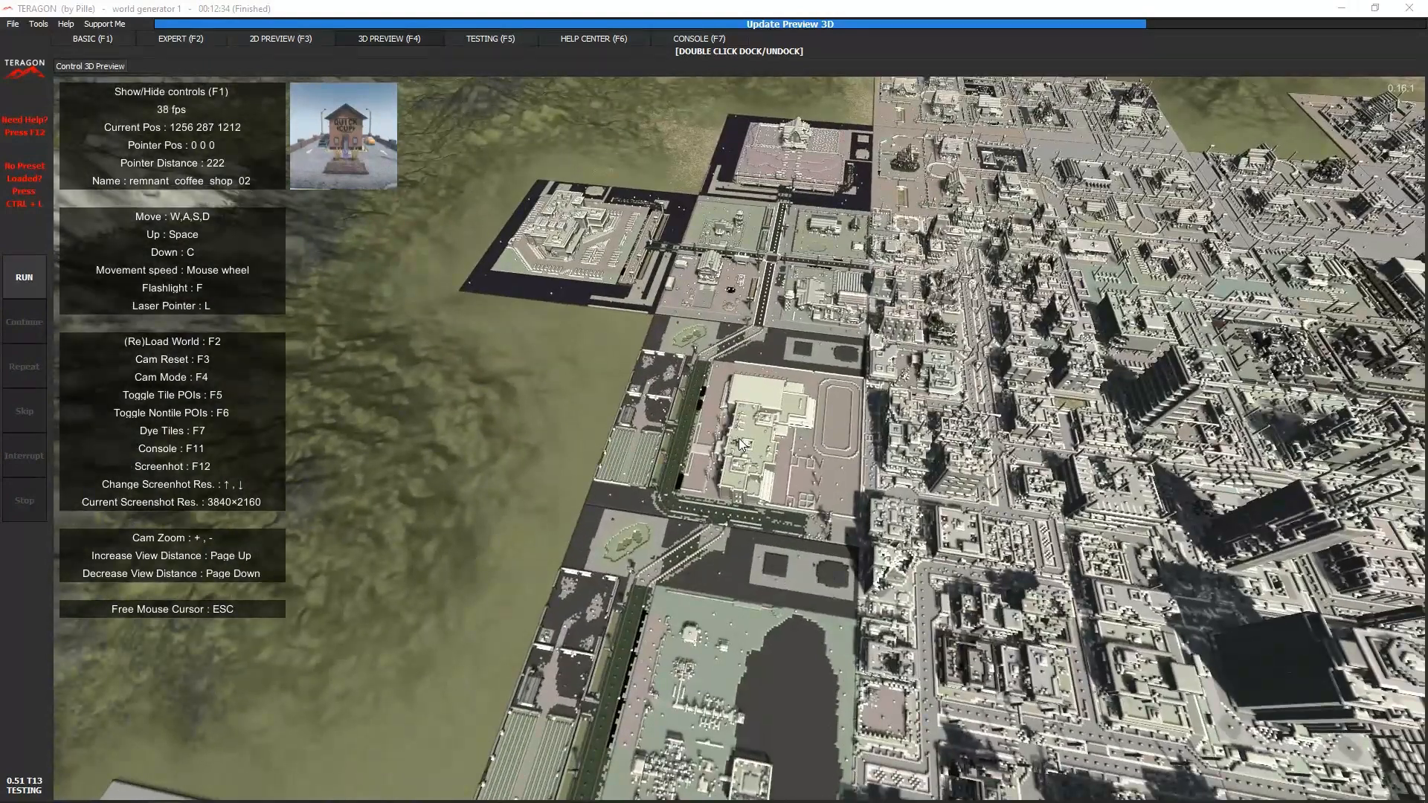
- Identify the building with the running track using the laser pointer, and fly over the city towards the smaller town beyond
{"action": "key", "text": "l"}
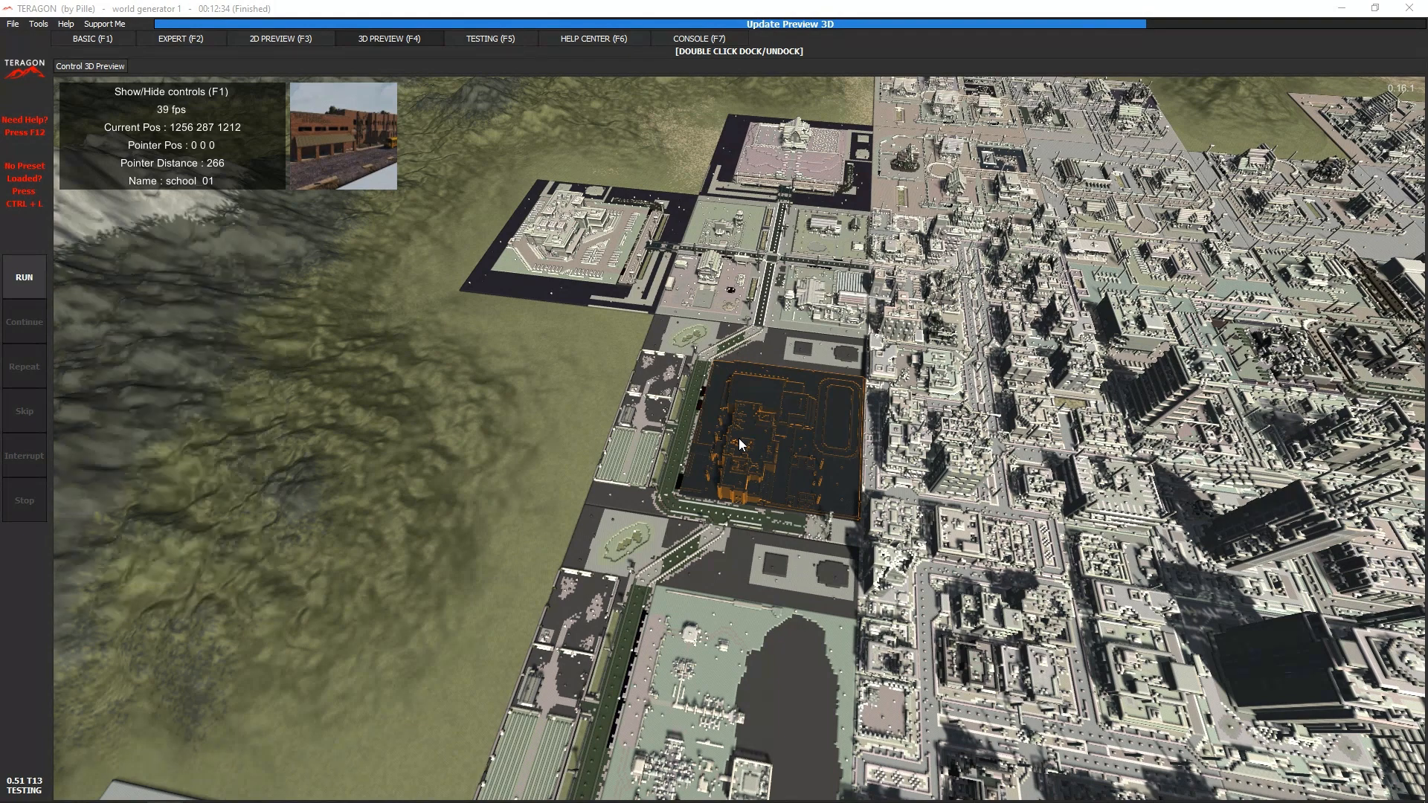
{"action": "right_click_drag", "start_coordinate": [739, 439], "coordinate": [740, 444]}
{"action": "key", "text": "w"}
{"action": "key", "text": "w"}
{"action": "key", "text": "w"}
{"action": "key", "text": "w"}
{"action": "key", "text": "w"}
{"action": "key", "text": "w"}
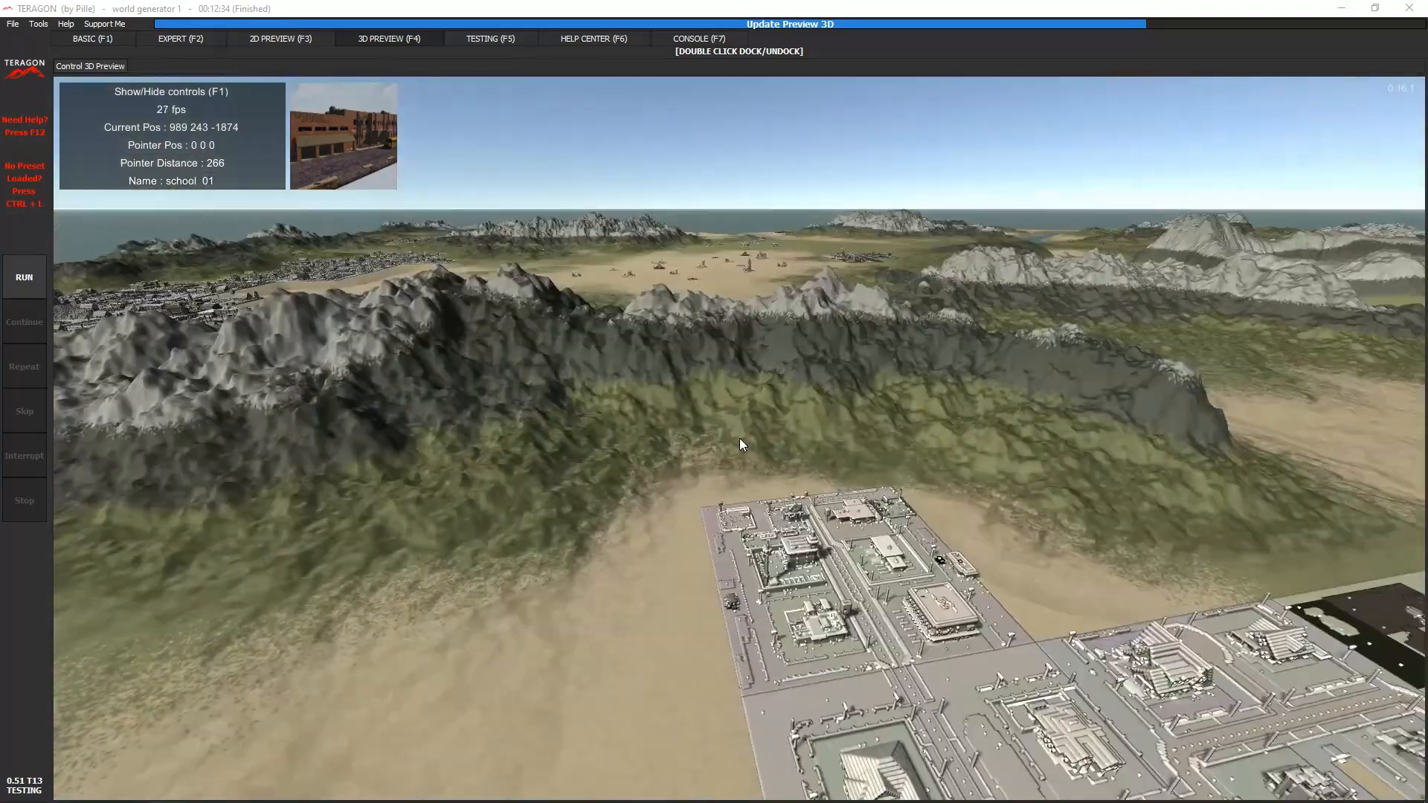
- Raise the camera above the town and pull back until the whole map and its border are in view
{"action": "key", "text": "e"}
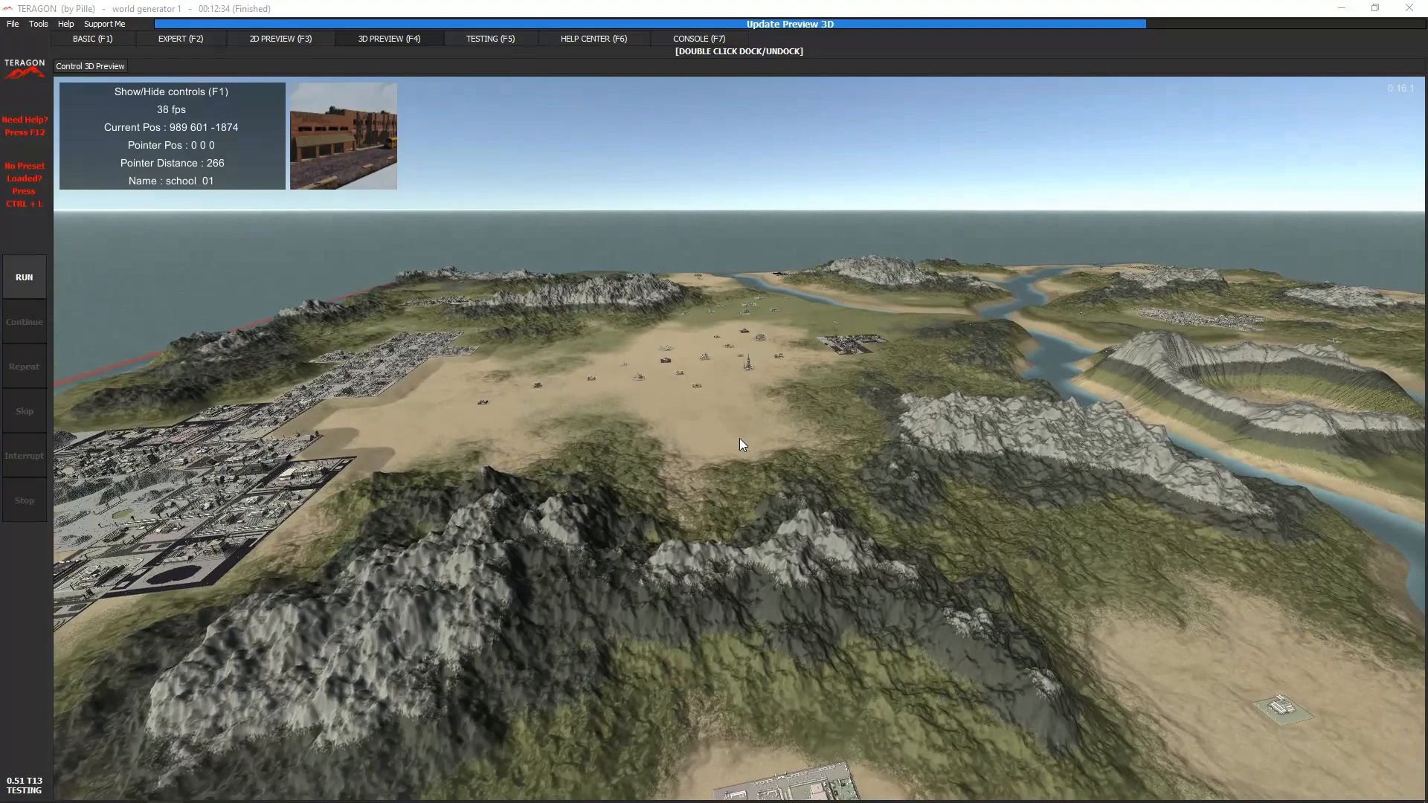
{"action": "key", "text": "a"}
{"action": "right_click_drag", "start_coordinate": [740, 438], "coordinate": [739, 438]}
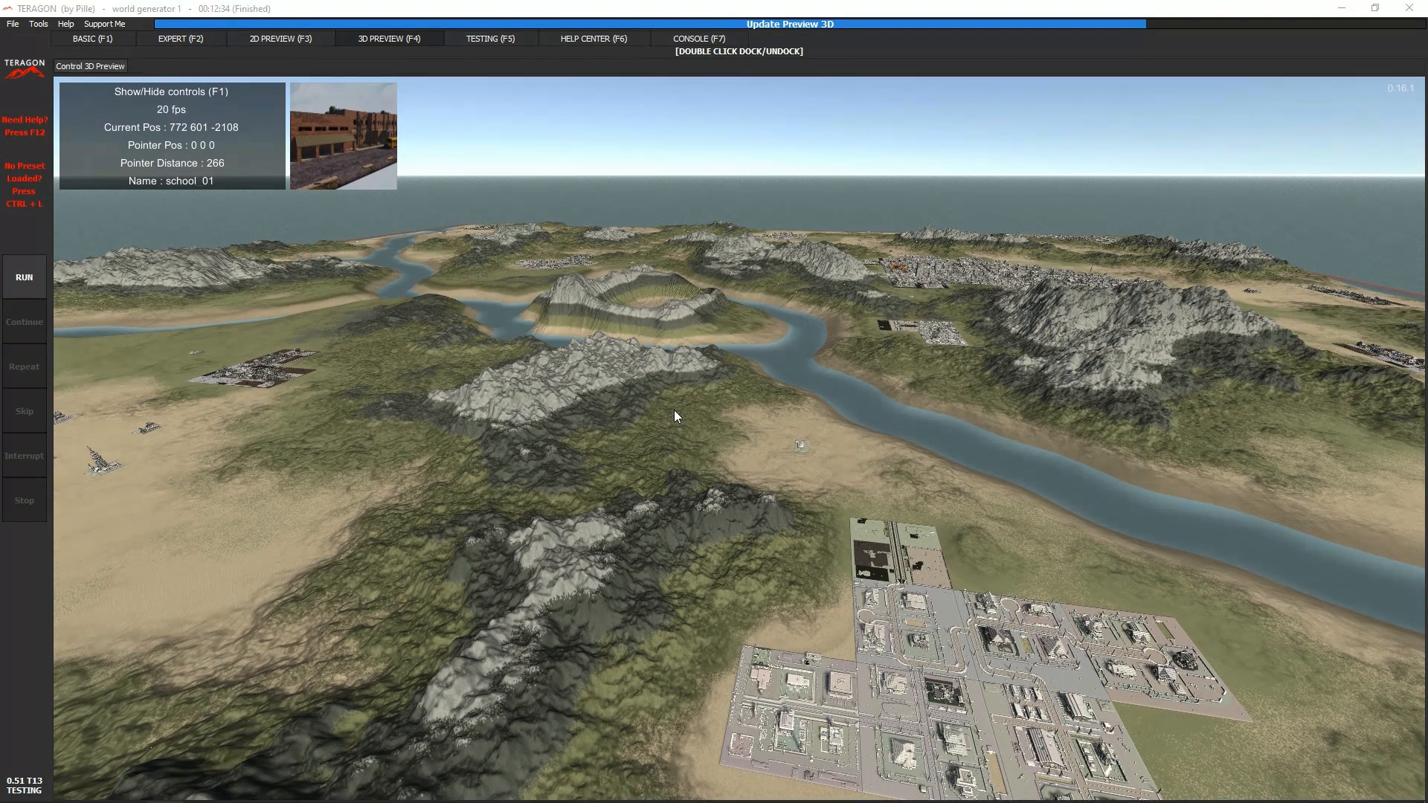
{"action": "key", "text": "a"}
{"action": "right_click_drag", "start_coordinate": [739, 439], "coordinate": [739, 443]}
{"action": "key", "text": "s"}
{"action": "key", "text": "a"}
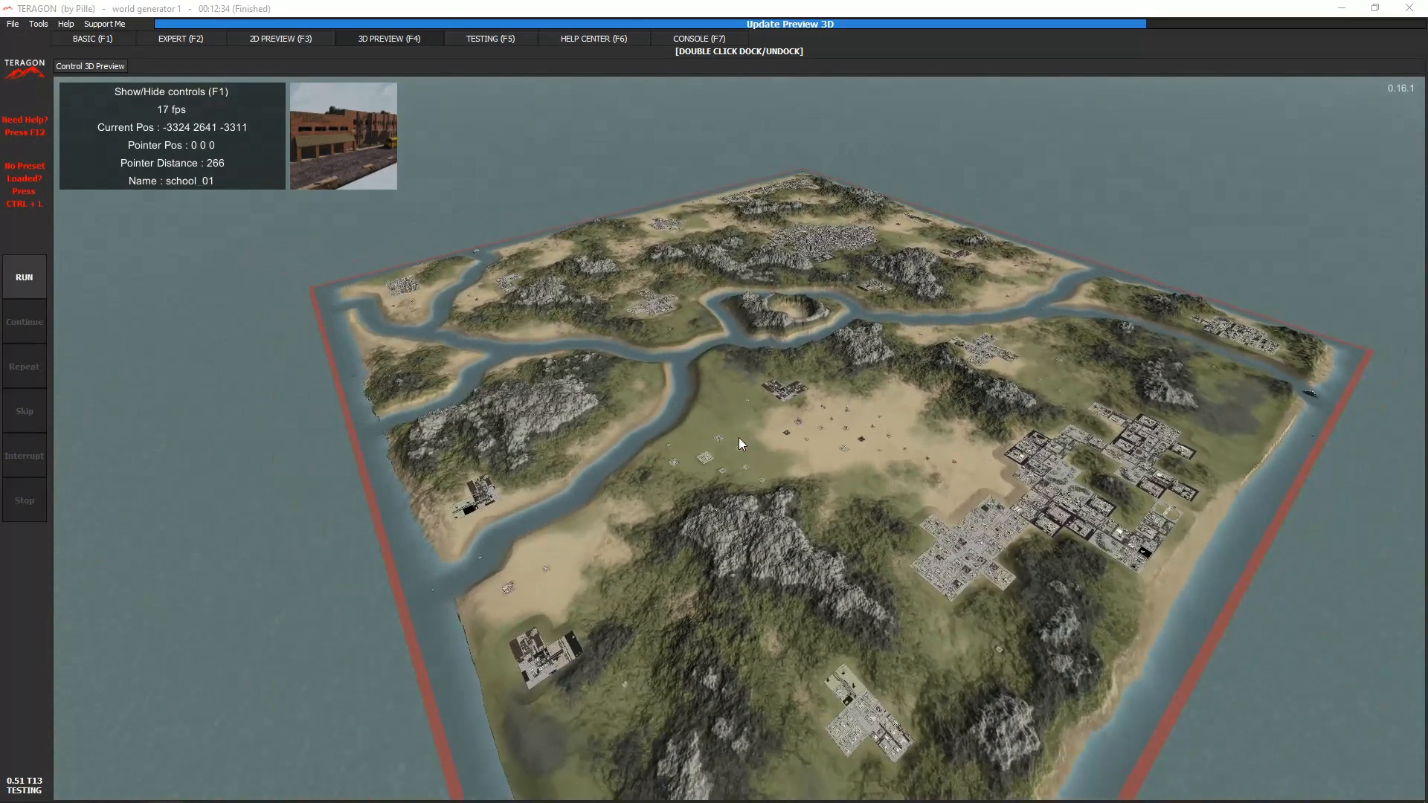
- Look over the testing page and browse the Help Center's support links, world-building resources and documentation topics
{"action": "left_click", "coordinate": [493, 43]}
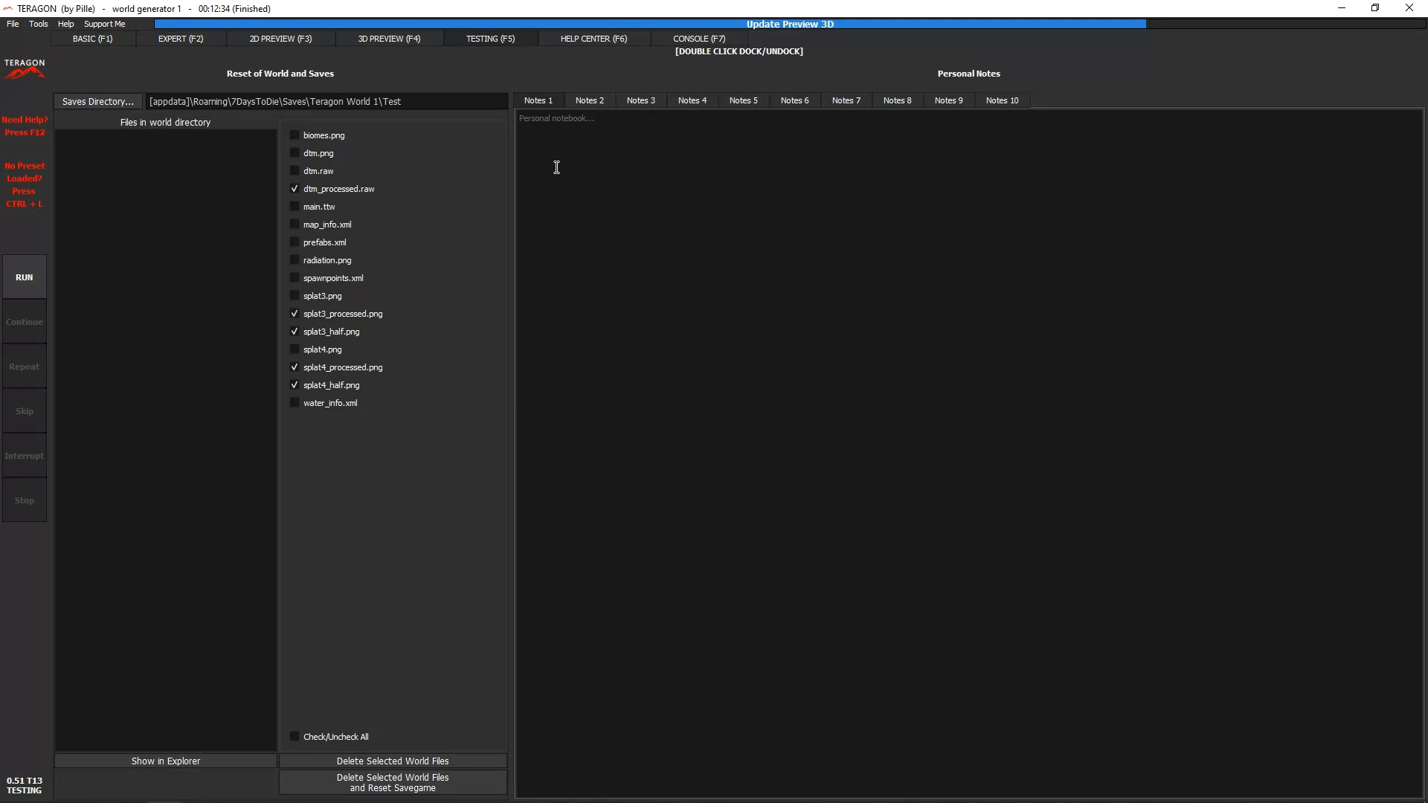
{"action": "left_click", "coordinate": [572, 40]}
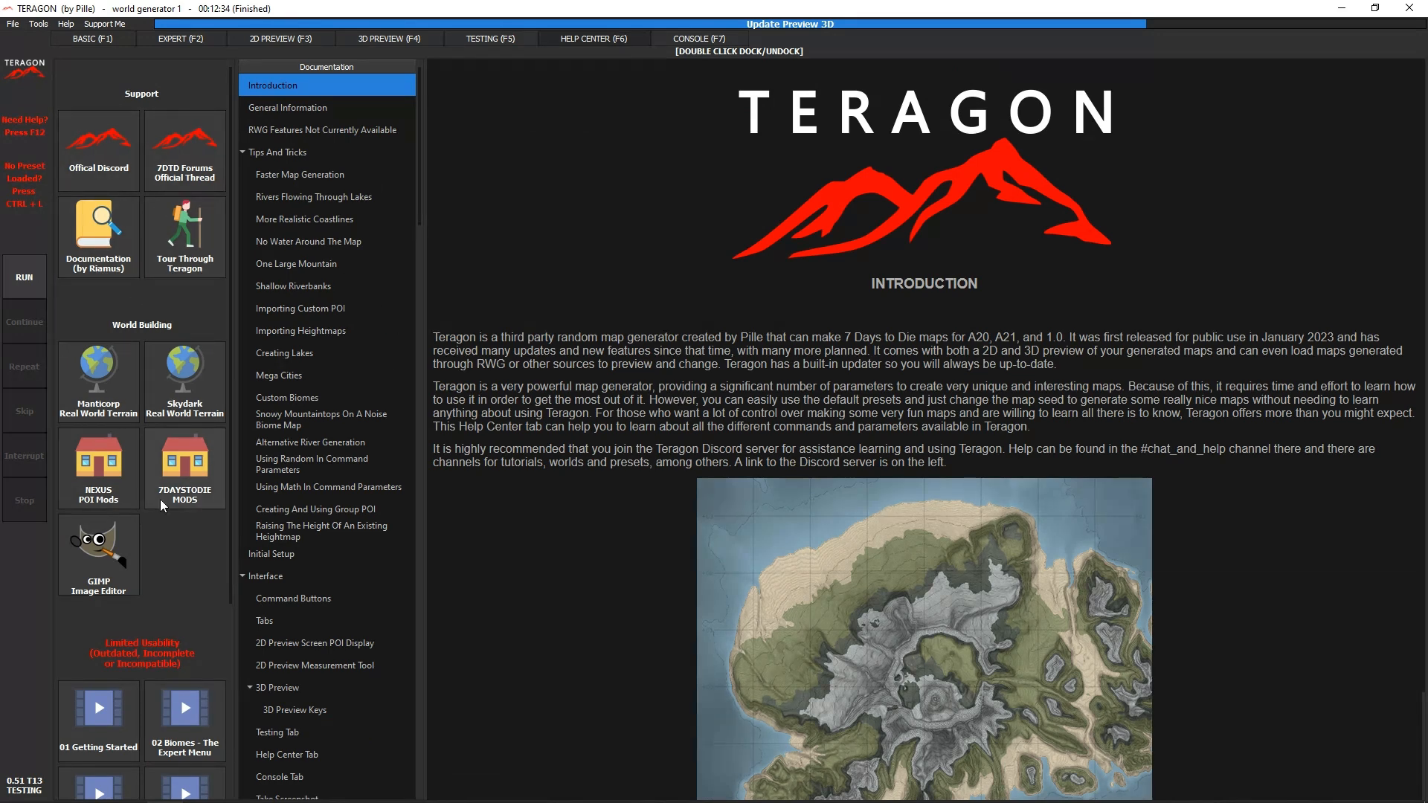
{"action": "scroll", "coordinate": [167, 535], "scroll_direction": "down", "scroll_amount": 3}
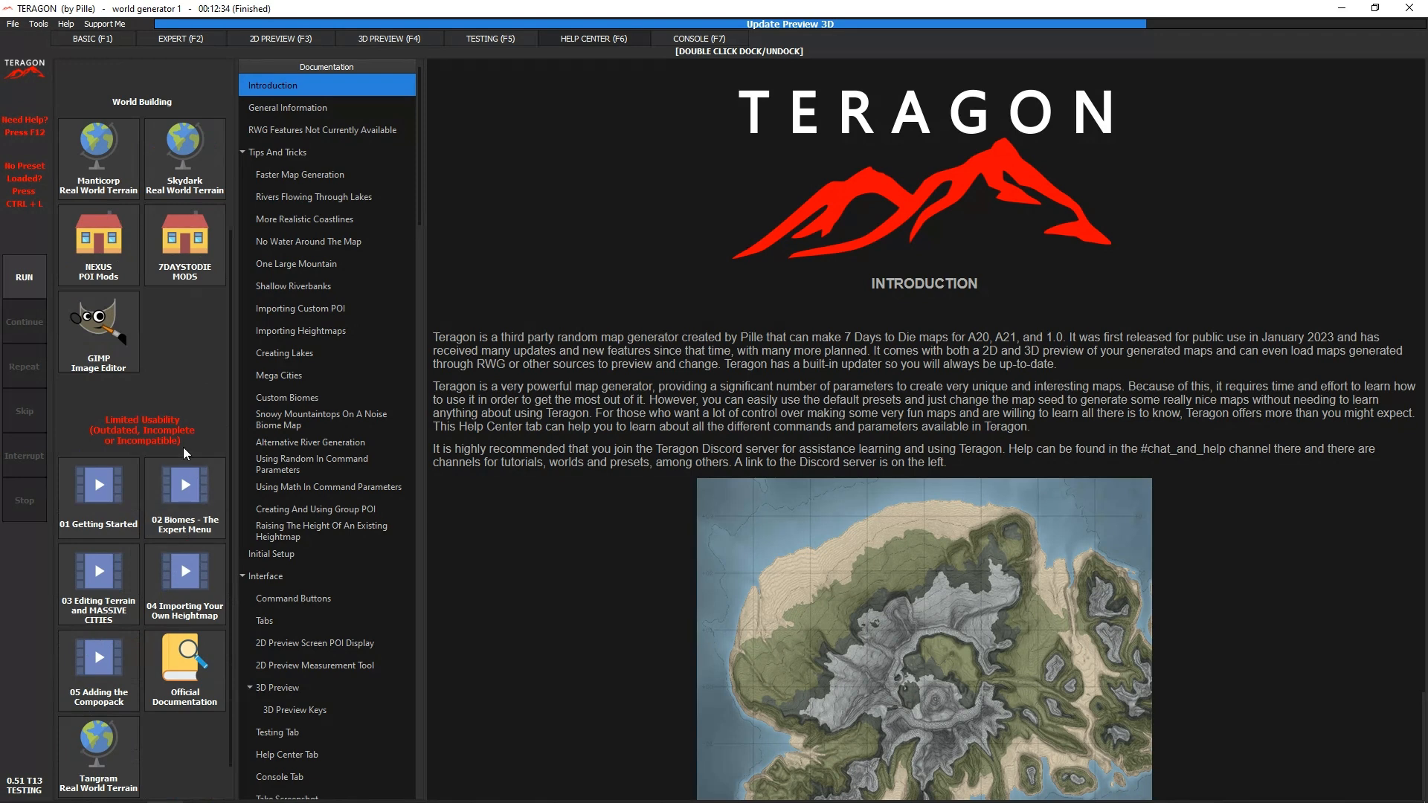
{"action": "scroll", "coordinate": [183, 445], "scroll_direction": "up", "scroll_amount": 3}
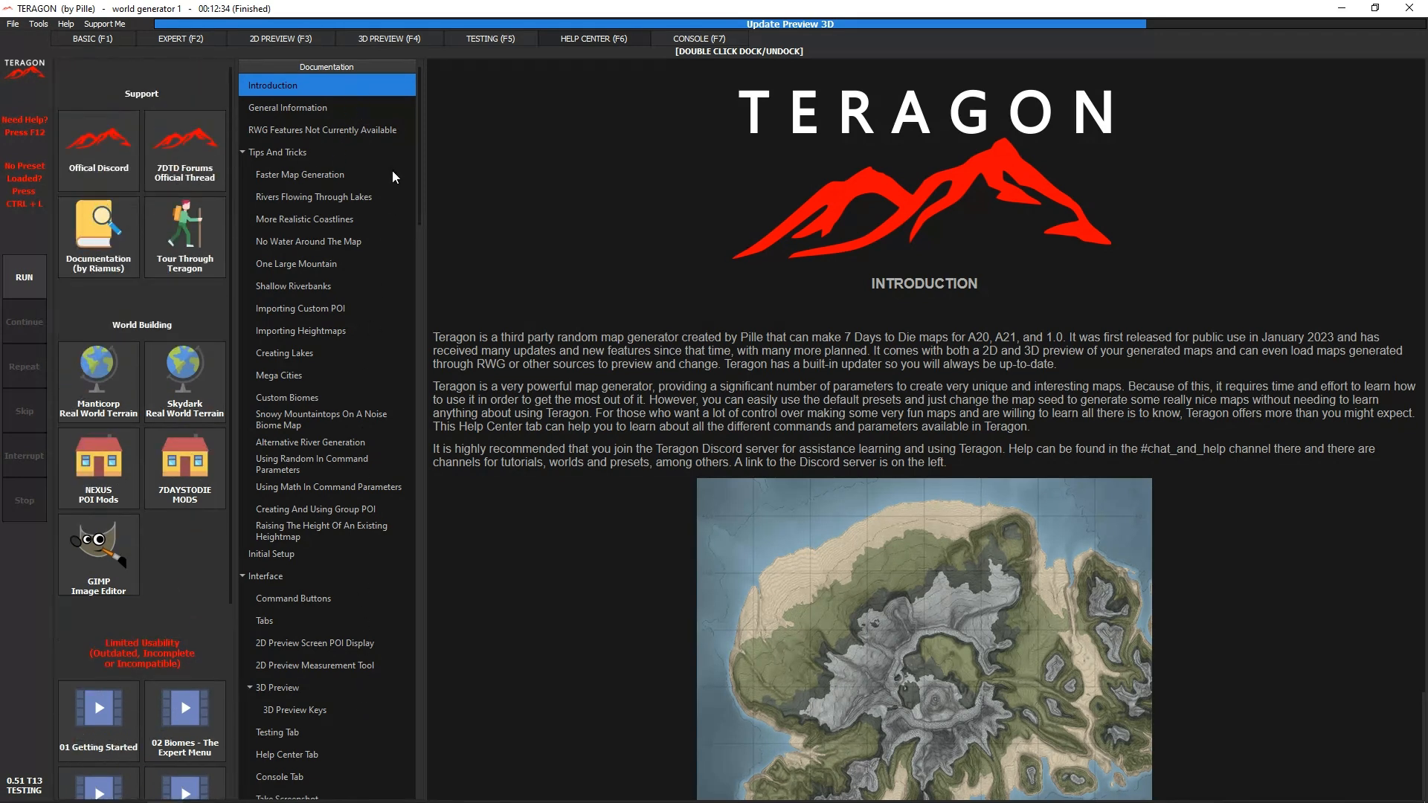
{"action": "scroll", "coordinate": [342, 637], "scroll_direction": "down", "scroll_amount": 12}
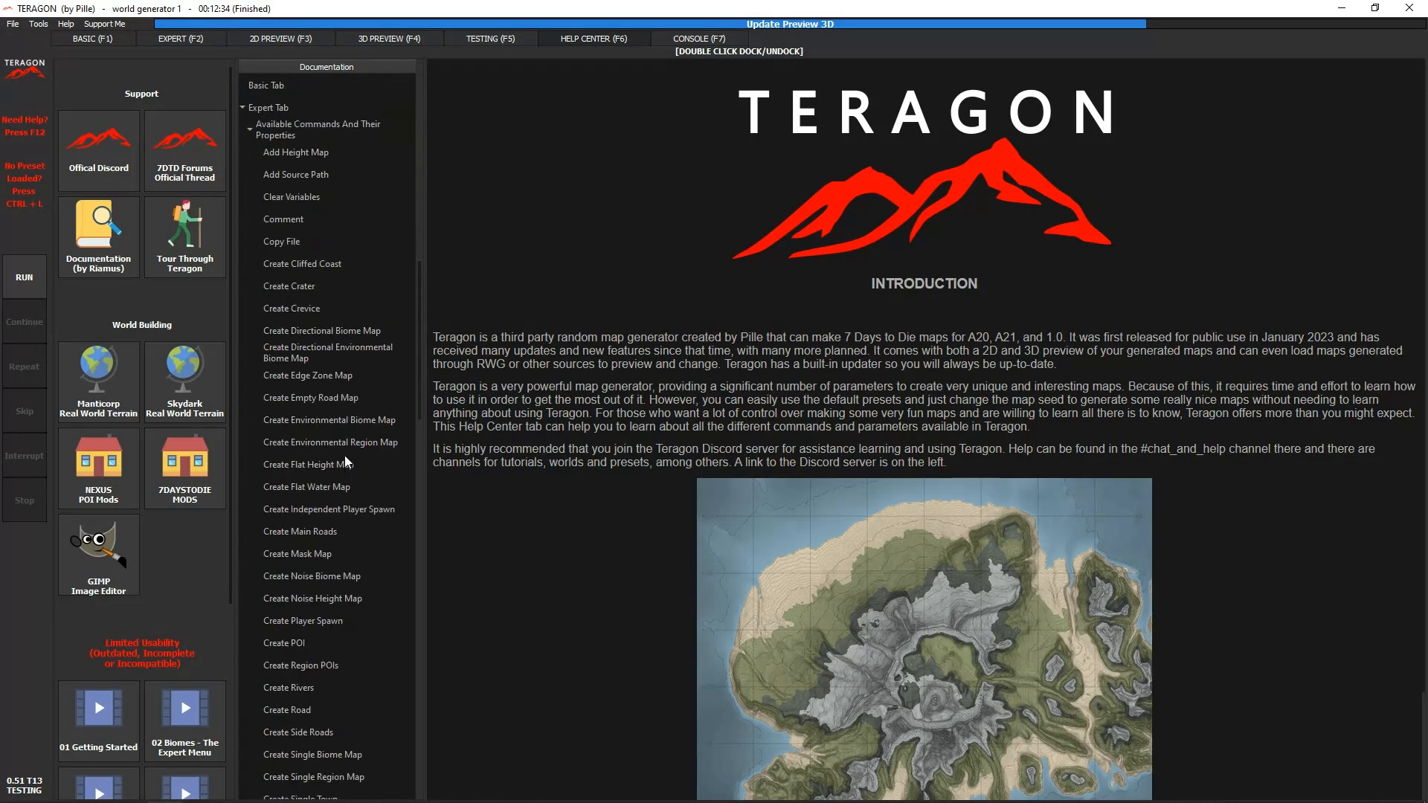
- Open the Create Crevice documentation and compare it with the Create Crevice command's parameters in the queue
{"action": "left_click", "coordinate": [322, 308]}
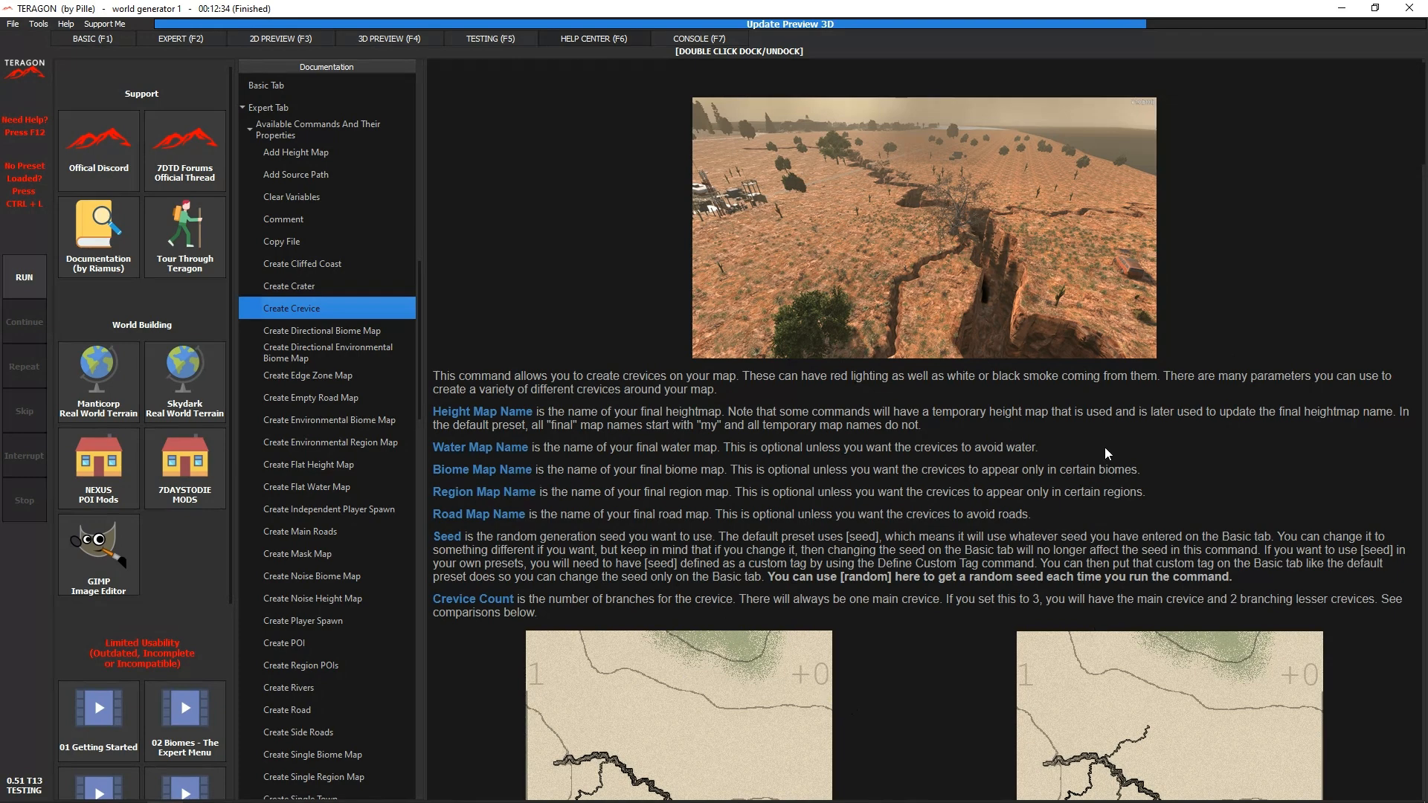
{"action": "left_click", "coordinate": [177, 38]}
{"action": "left_click", "coordinate": [345, 608]}
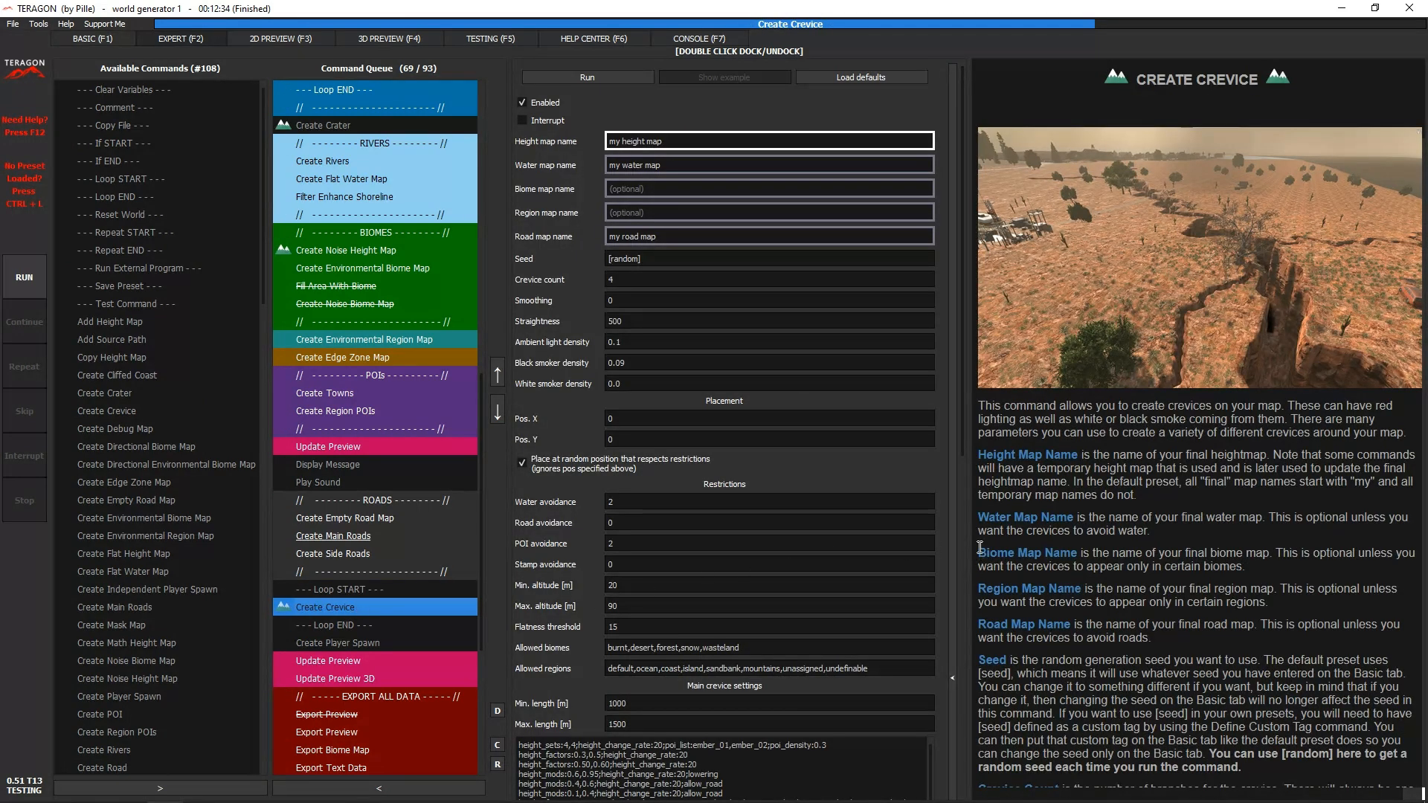
- Read the full Create Crevice help article, covering crevice count, smoothing, straightness, light and smoker densities, placement and water avoidance
{"action": "left_click", "coordinate": [599, 38]}
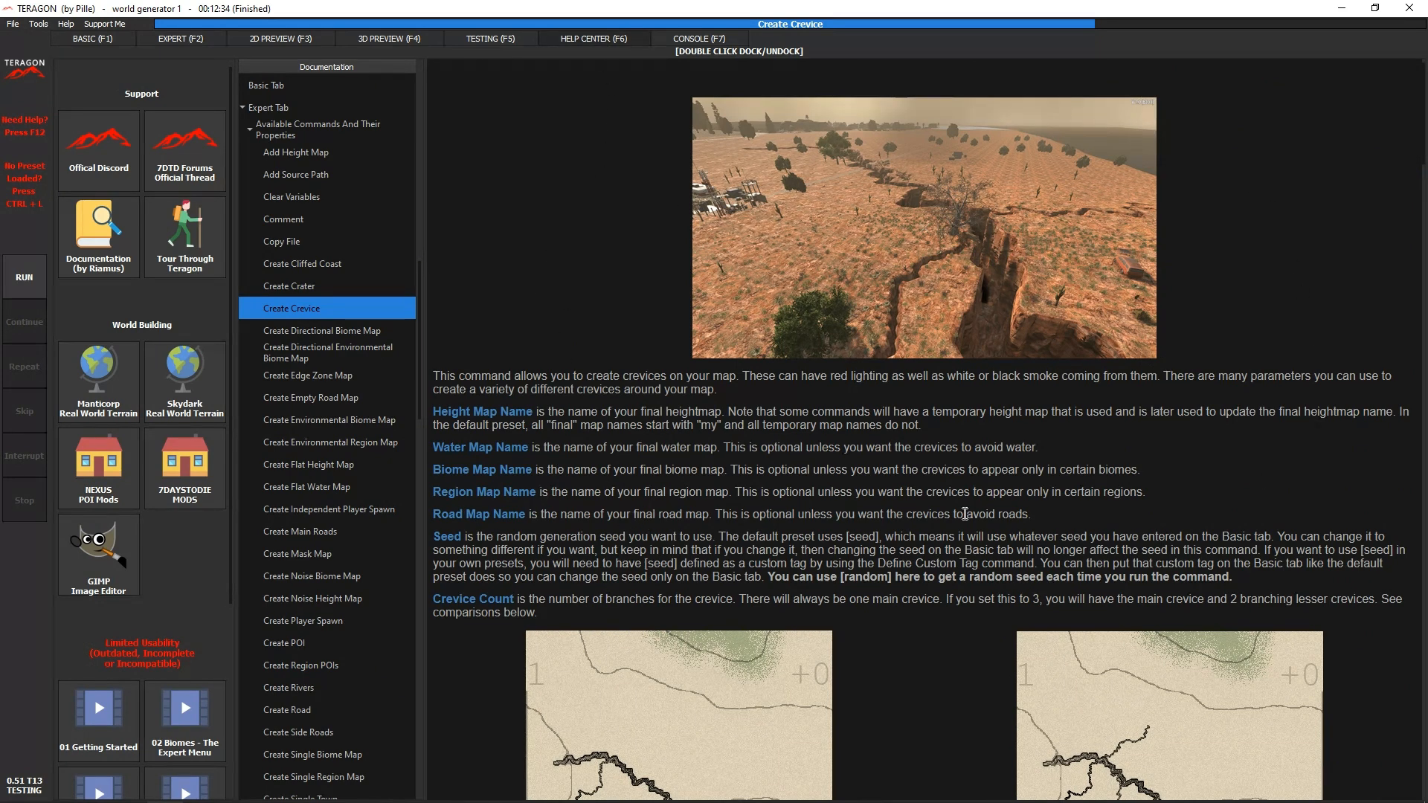
{"action": "scroll", "coordinate": [877, 672], "scroll_direction": "down", "scroll_amount": 3}
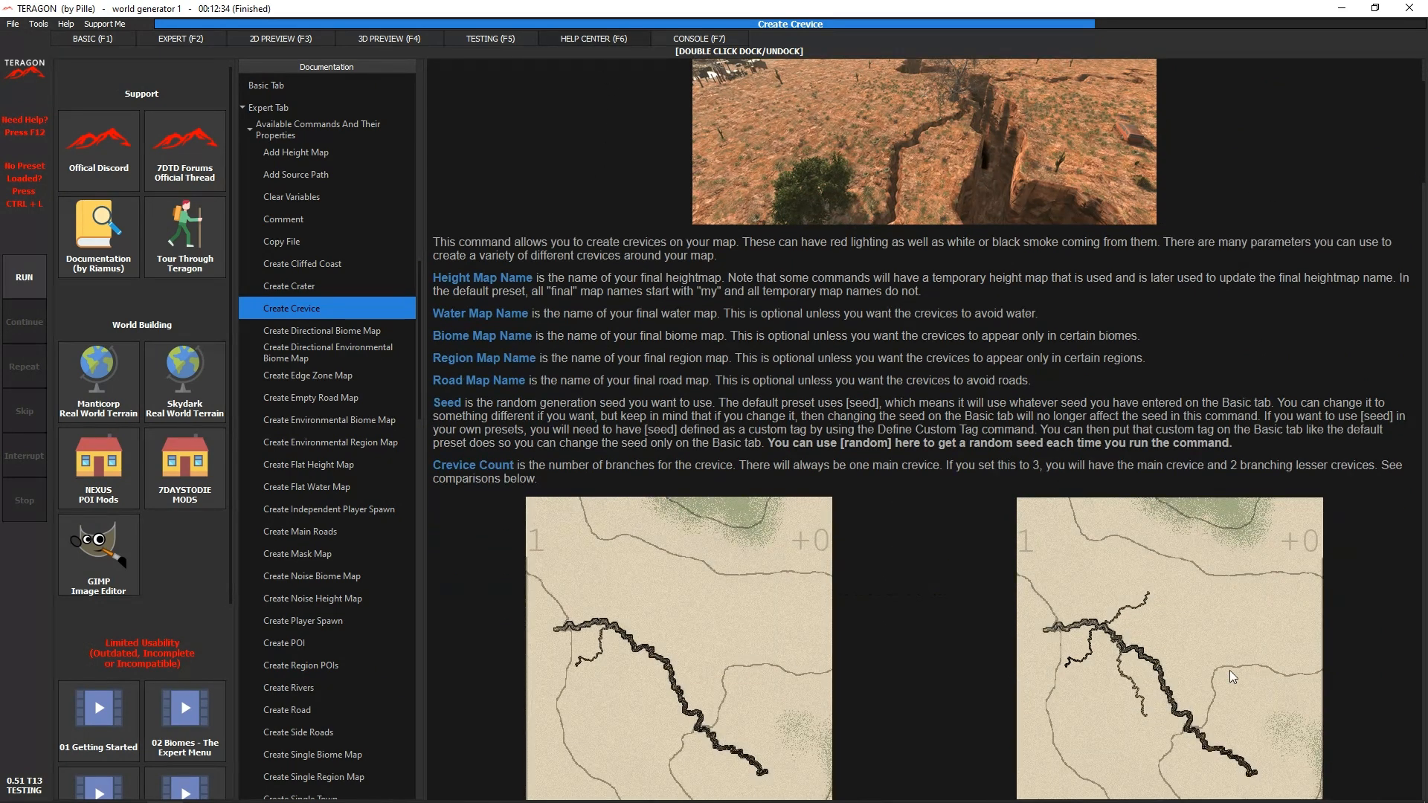
{"action": "scroll", "coordinate": [705, 672], "scroll_direction": "down", "scroll_amount": 3}
{"action": "scroll", "coordinate": [1068, 712], "scroll_direction": "down", "scroll_amount": 10}
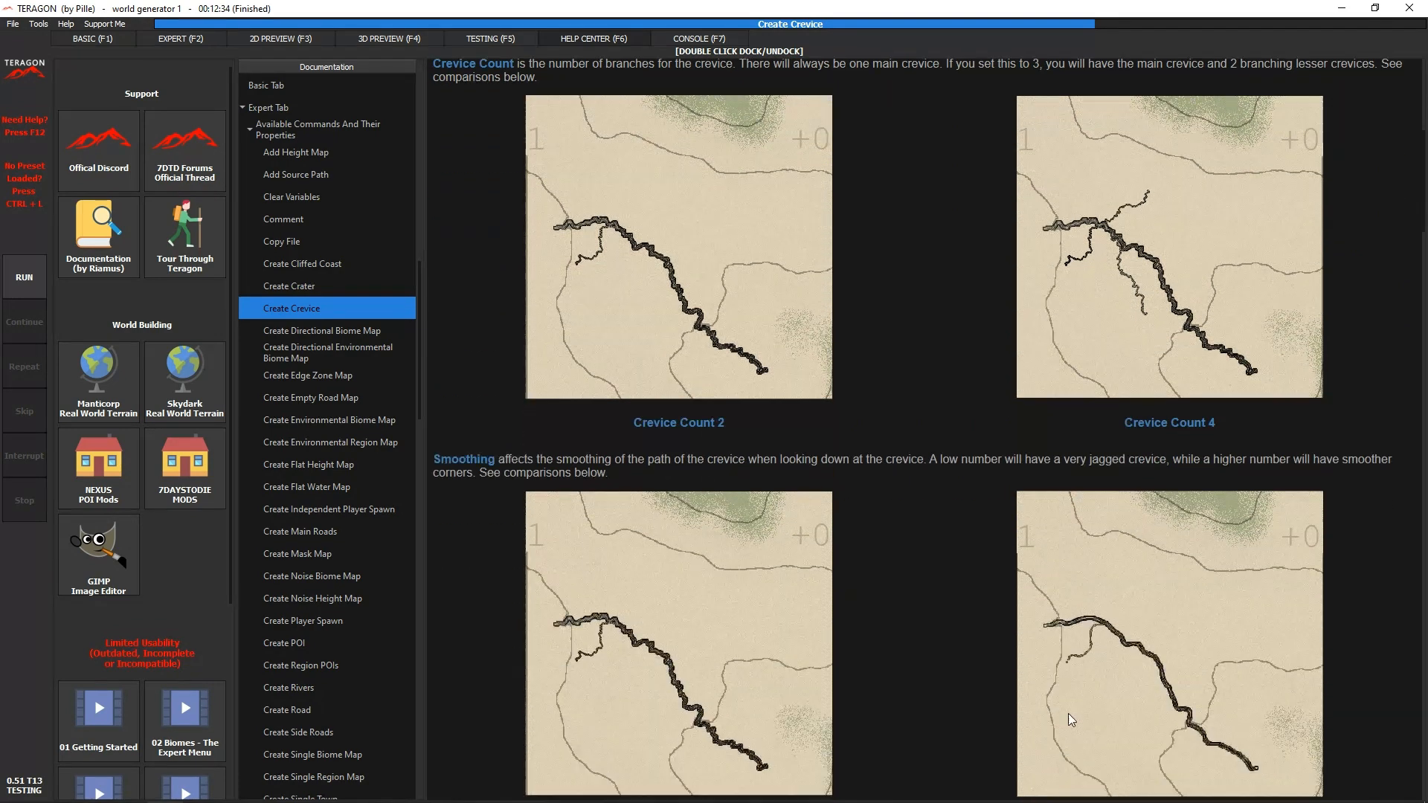
{"action": "scroll", "coordinate": [1015, 701], "scroll_direction": "down", "scroll_amount": 15}
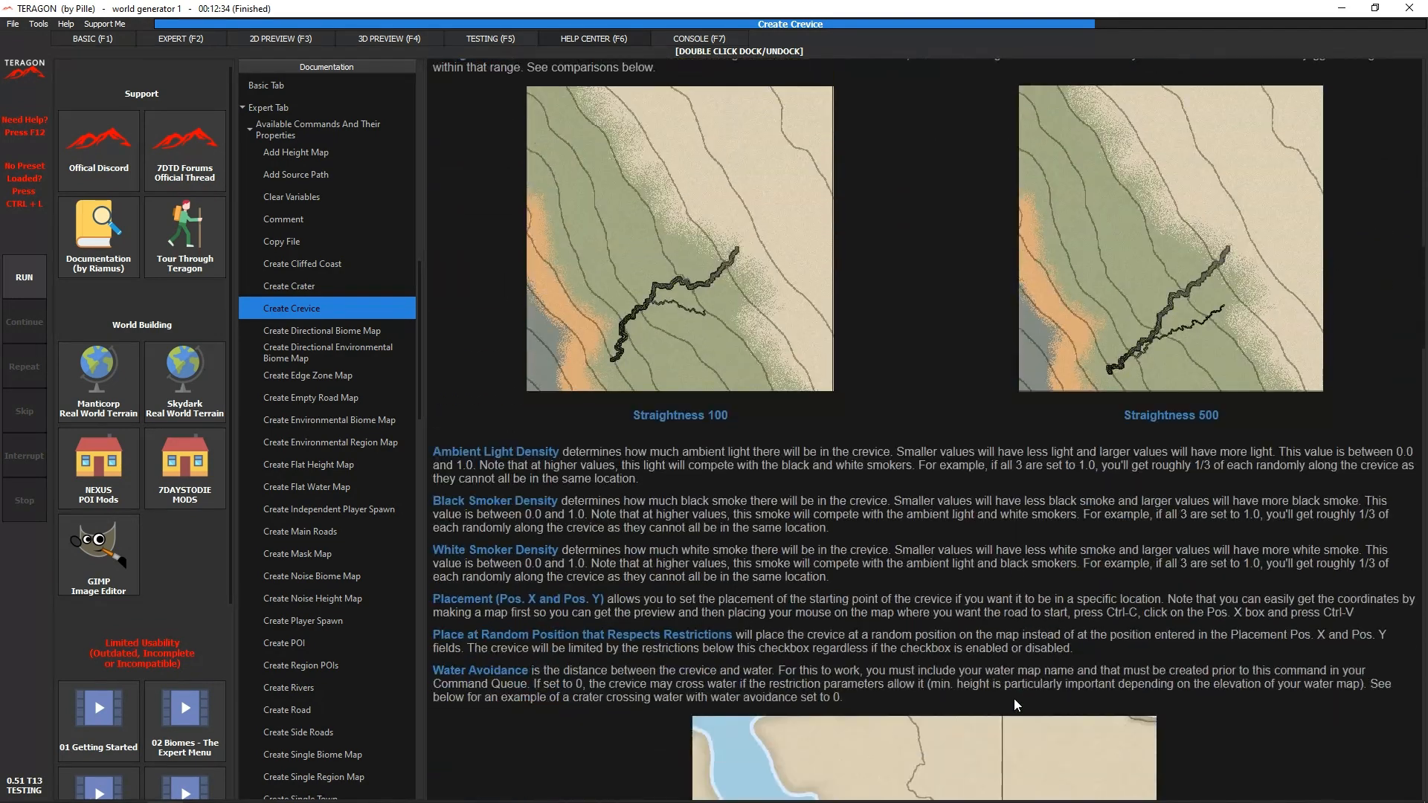
{"action": "scroll", "coordinate": [1014, 698], "scroll_direction": "down", "scroll_amount": 3}
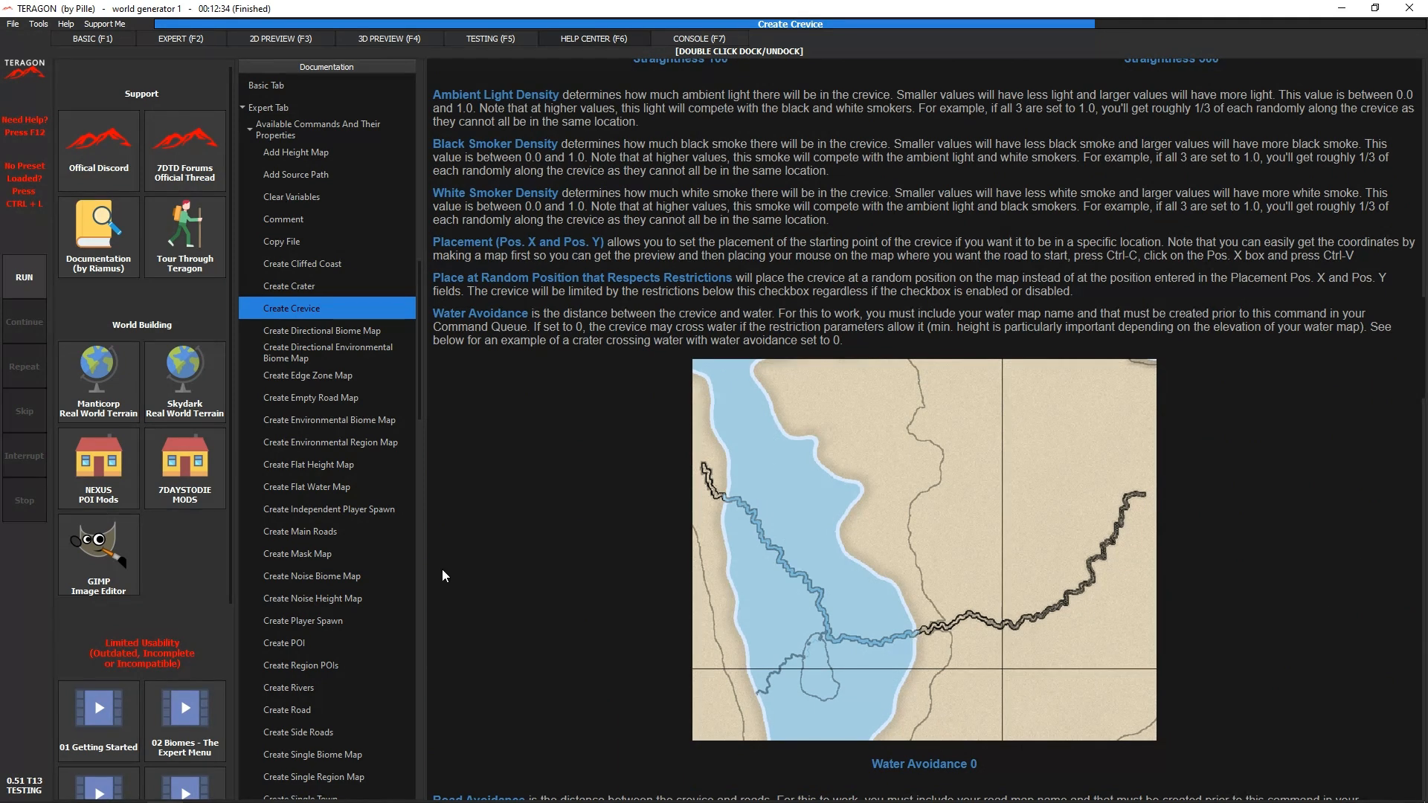
- Open the 3D Preview article in the documentation's Interface section
{"action": "scroll", "coordinate": [292, 642], "scroll_direction": "up", "scroll_amount": 15}
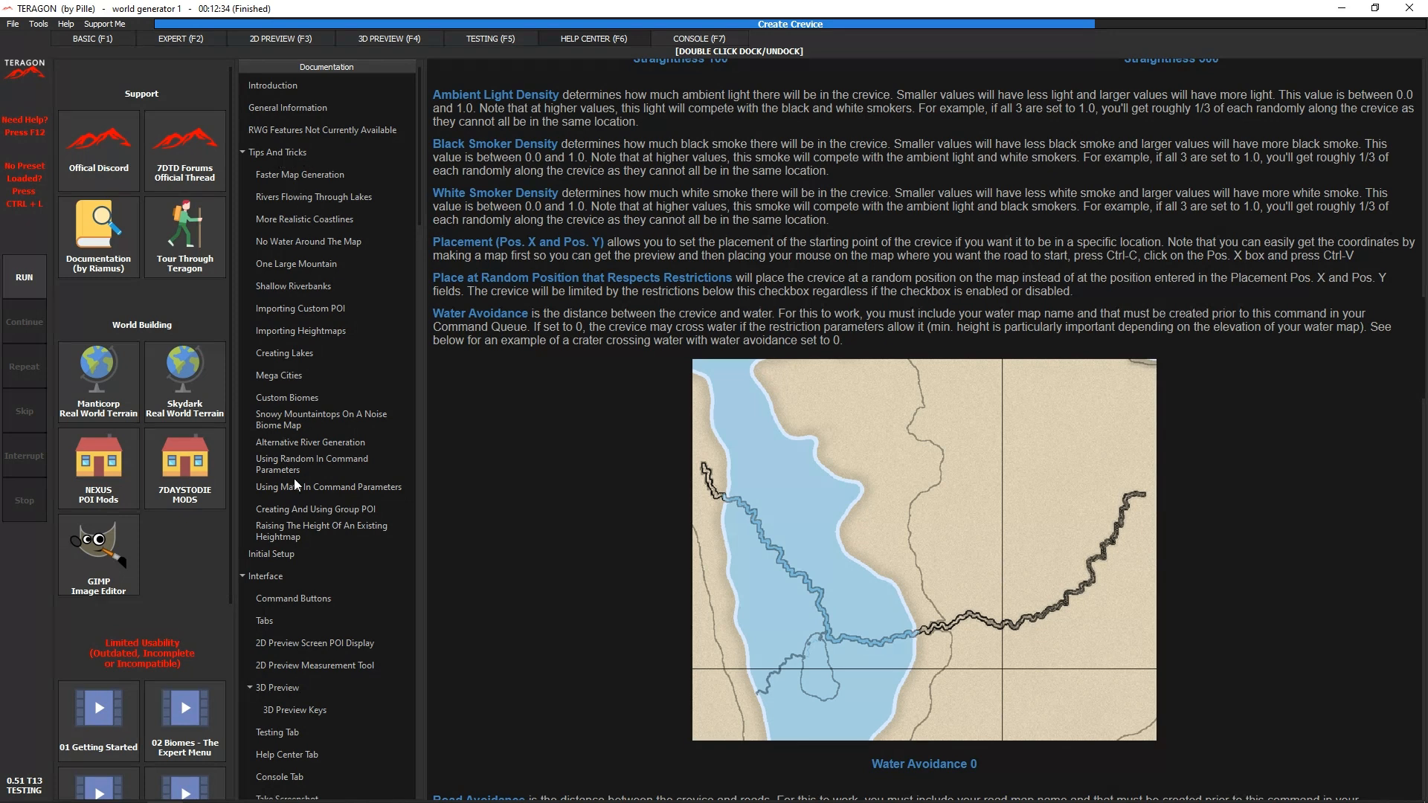
{"action": "scroll", "coordinate": [293, 479], "scroll_direction": "down", "scroll_amount": 6}
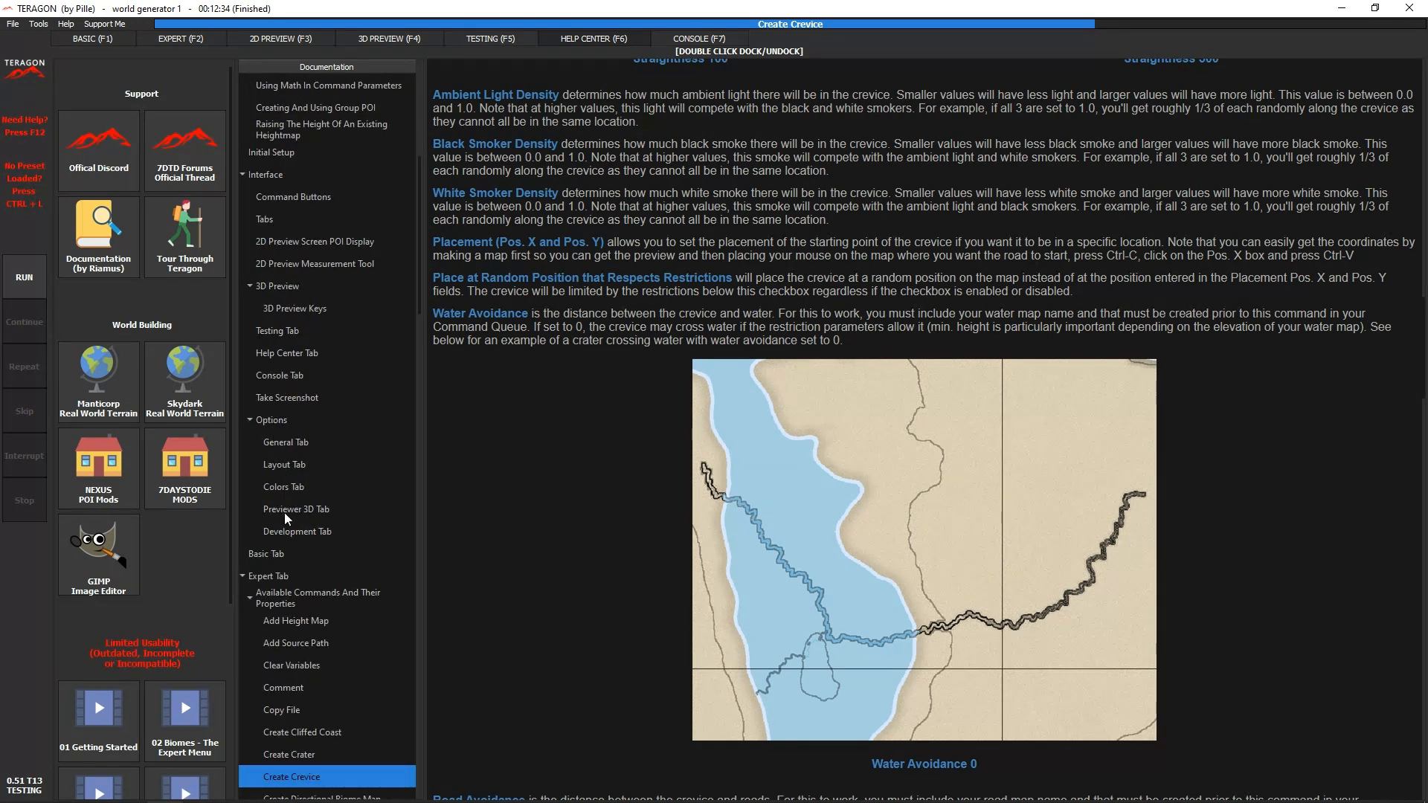
{"action": "left_click", "coordinate": [296, 289]}
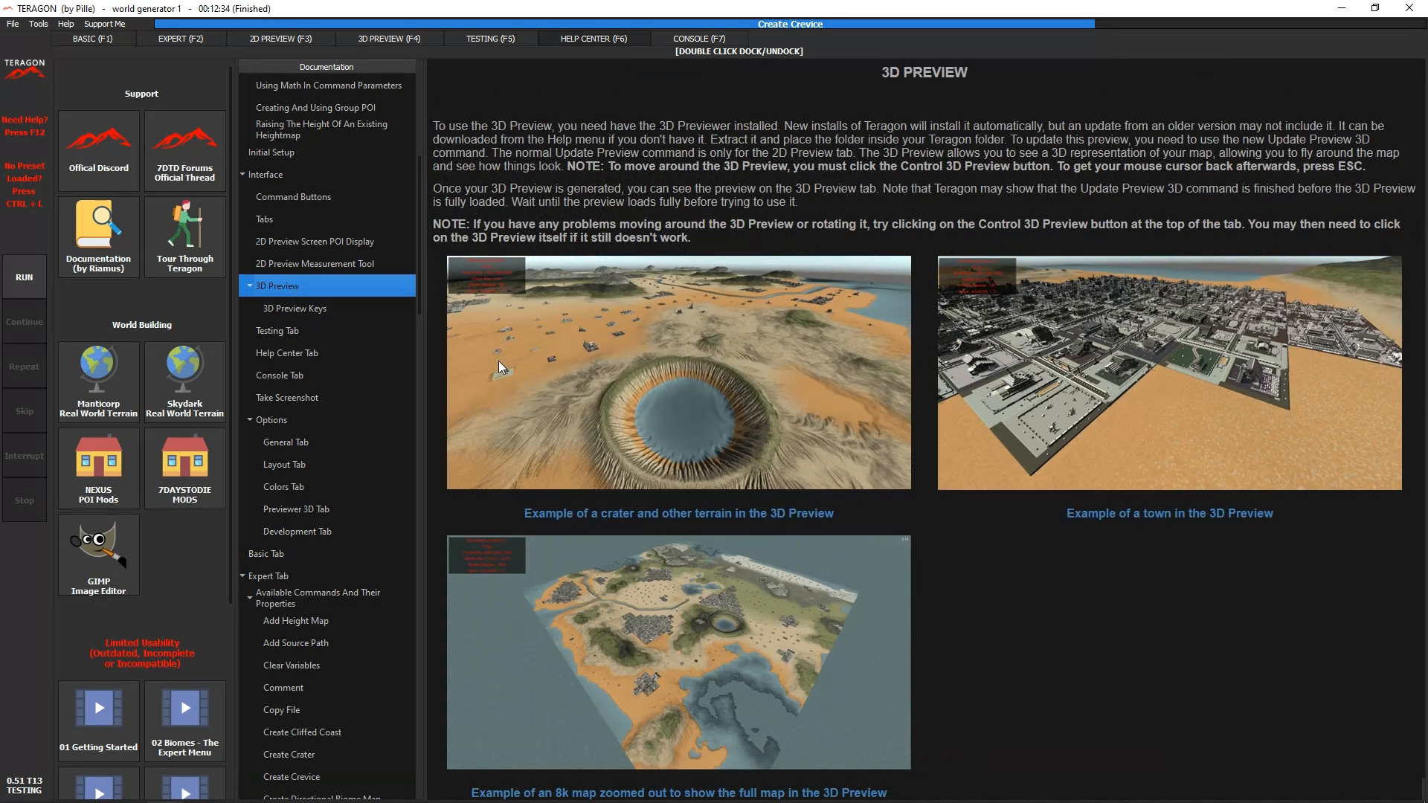
- Go through the Common Problems articles from Missing POI to No Towns Generated
{"action": "scroll", "coordinate": [260, 498], "scroll_direction": "down", "scroll_amount": 20}
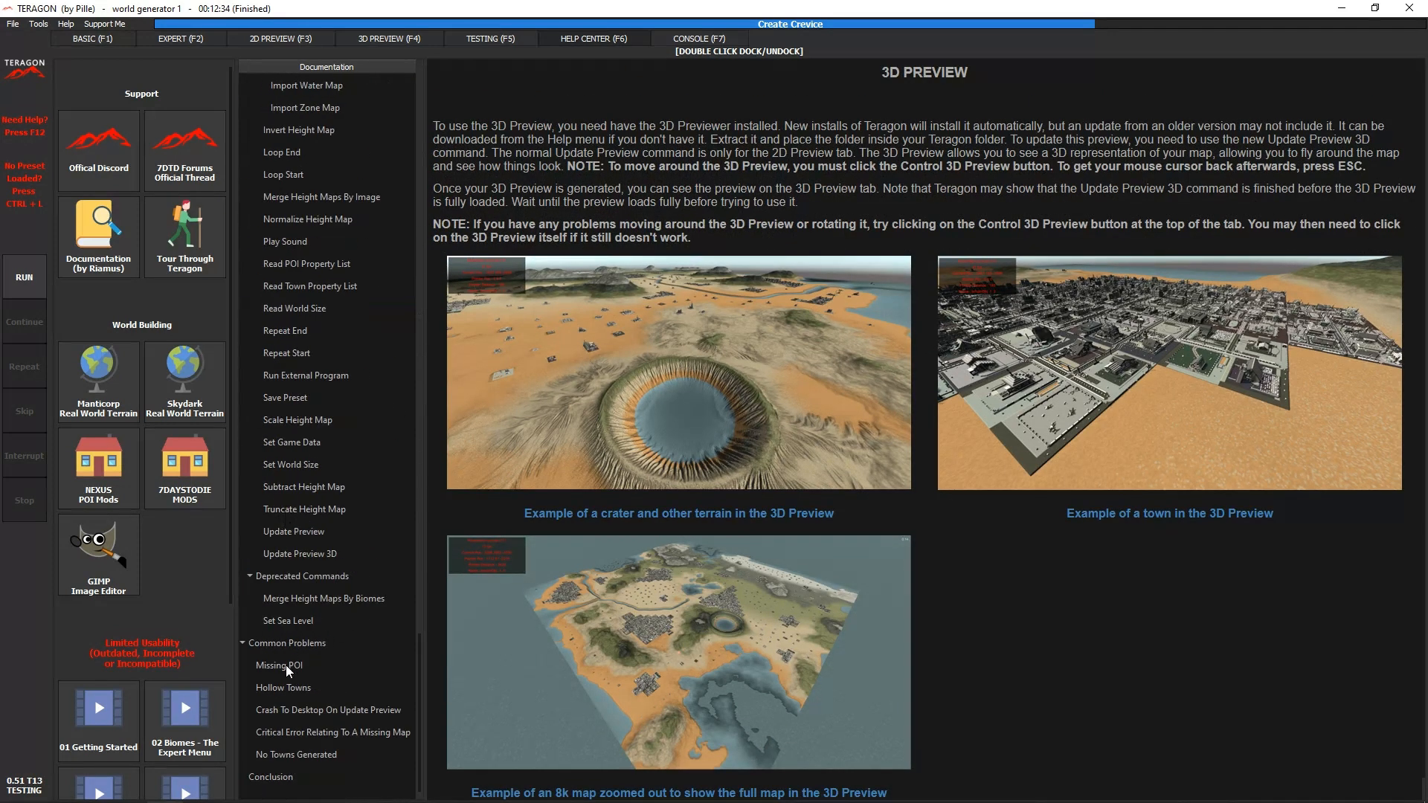
{"action": "left_click", "coordinate": [286, 664]}
{"action": "left_click", "coordinate": [293, 688]}
{"action": "left_click", "coordinate": [309, 709]}
{"action": "left_click", "coordinate": [316, 730]}
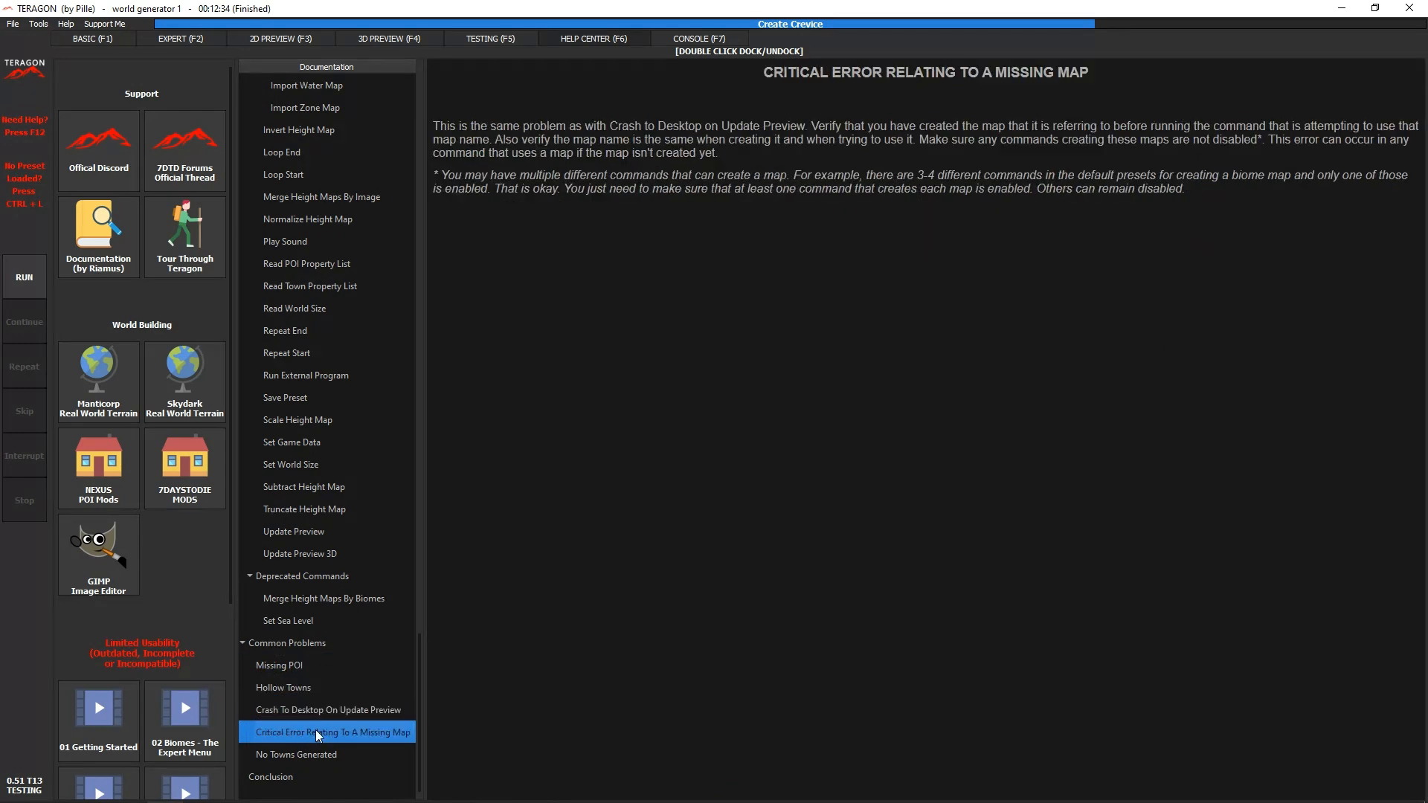
{"action": "left_click", "coordinate": [312, 752]}
- Return to the documentation's Introduction page and review the console log of the generation run
{"action": "scroll", "coordinate": [306, 647], "scroll_direction": "up", "scroll_amount": 7}
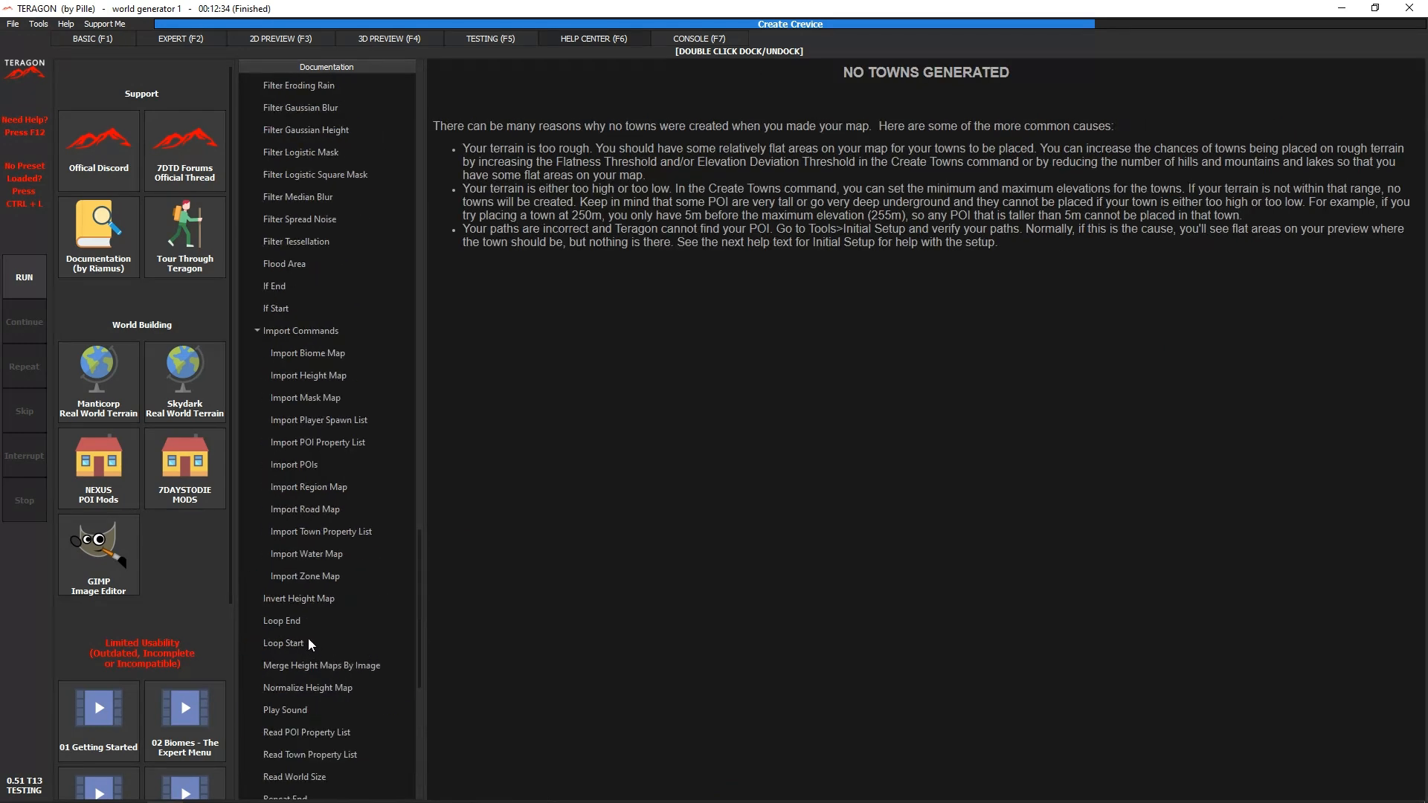
{"action": "scroll", "coordinate": [311, 635], "scroll_direction": "up", "scroll_amount": 20}
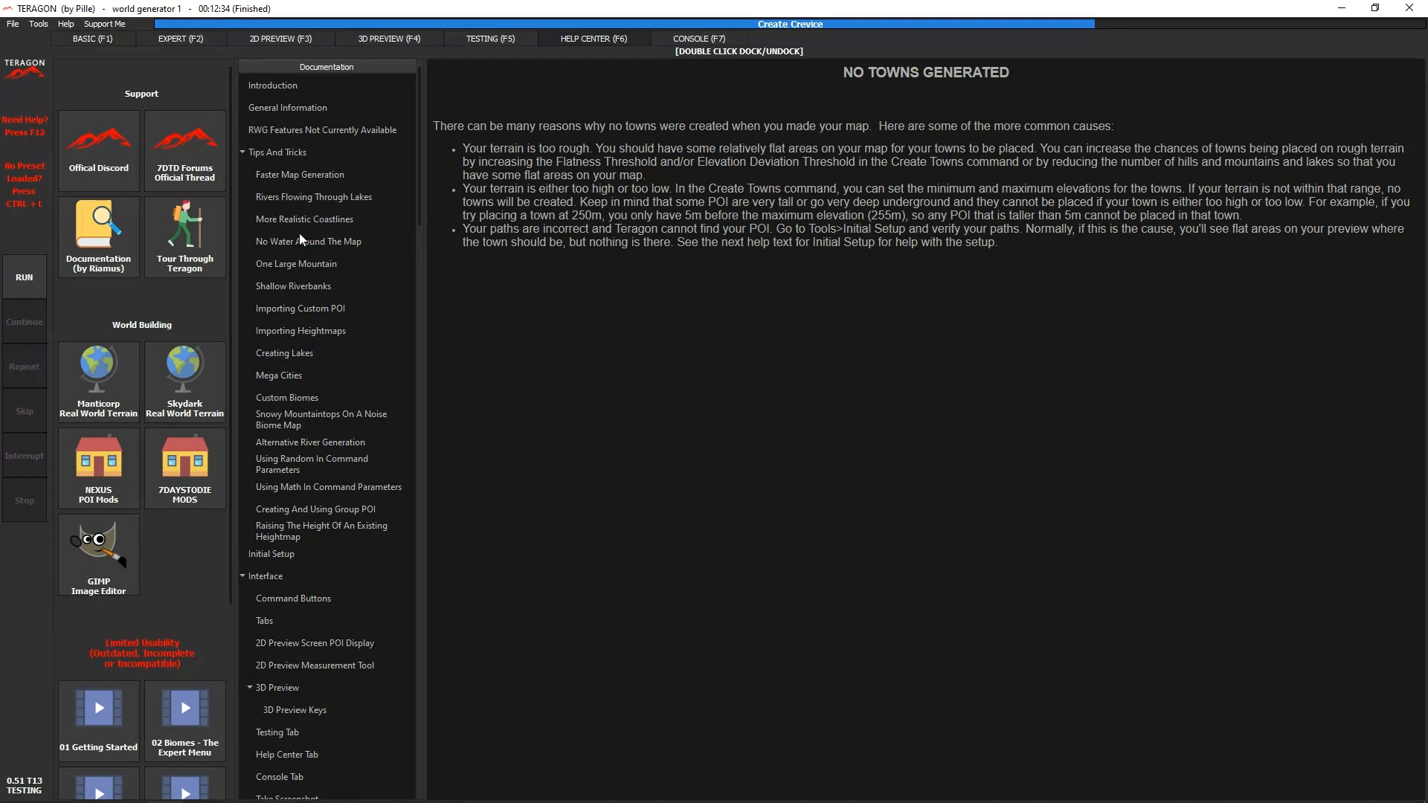
{"action": "left_click", "coordinate": [292, 83]}
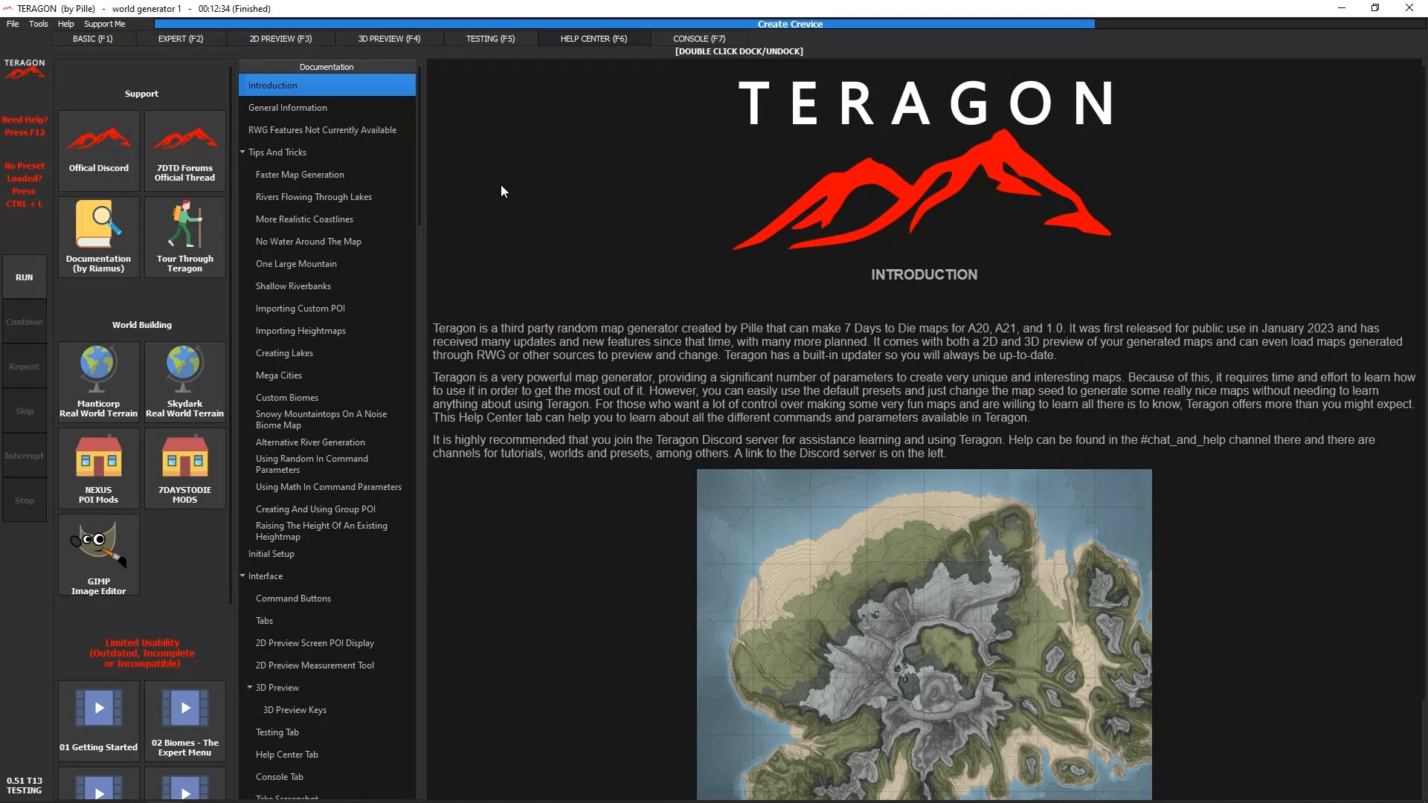
{"action": "left_click", "coordinate": [675, 40]}
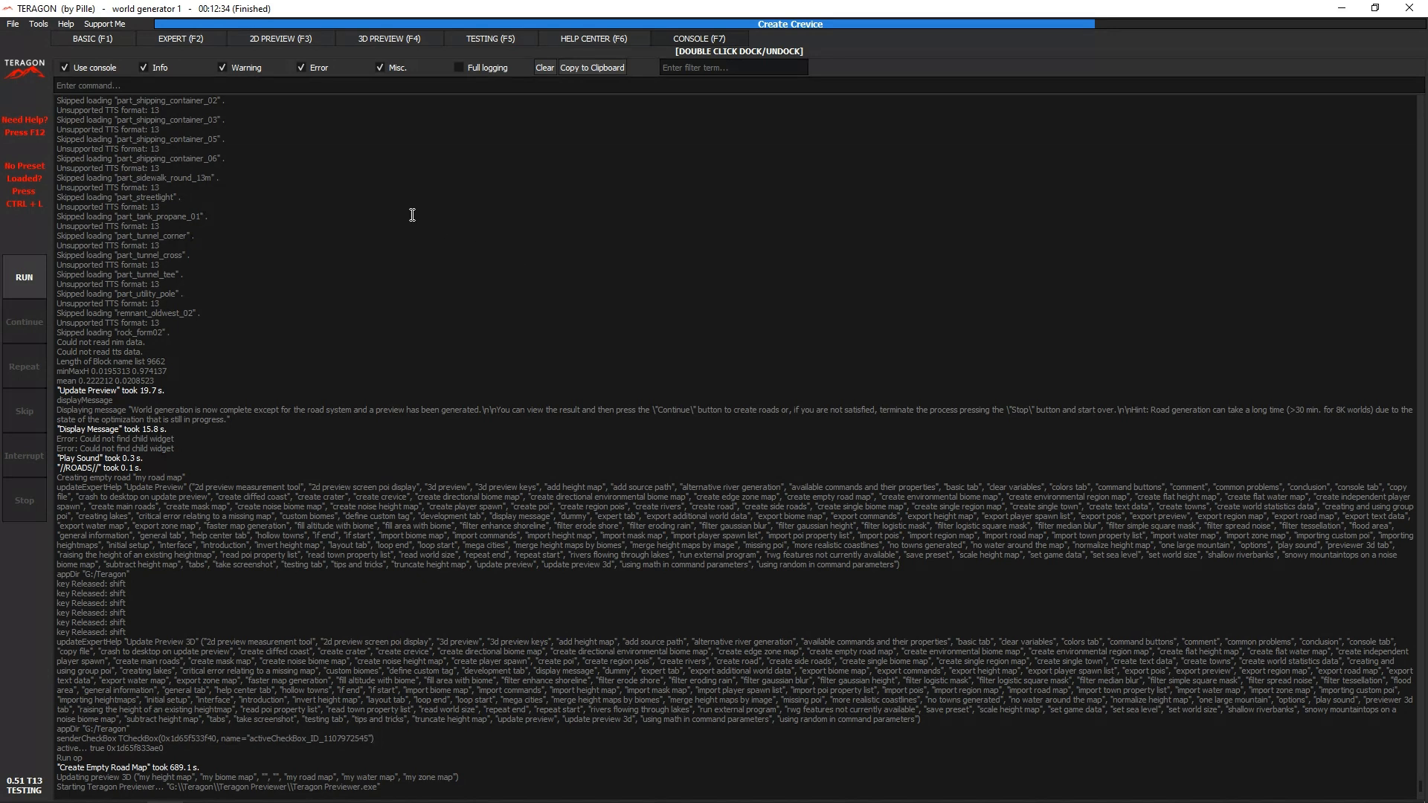
- Reveal the Show in BASIC options of the Create Crevice command and find its Crevices entry among the basic settings
{"action": "left_click", "coordinate": [207, 42]}
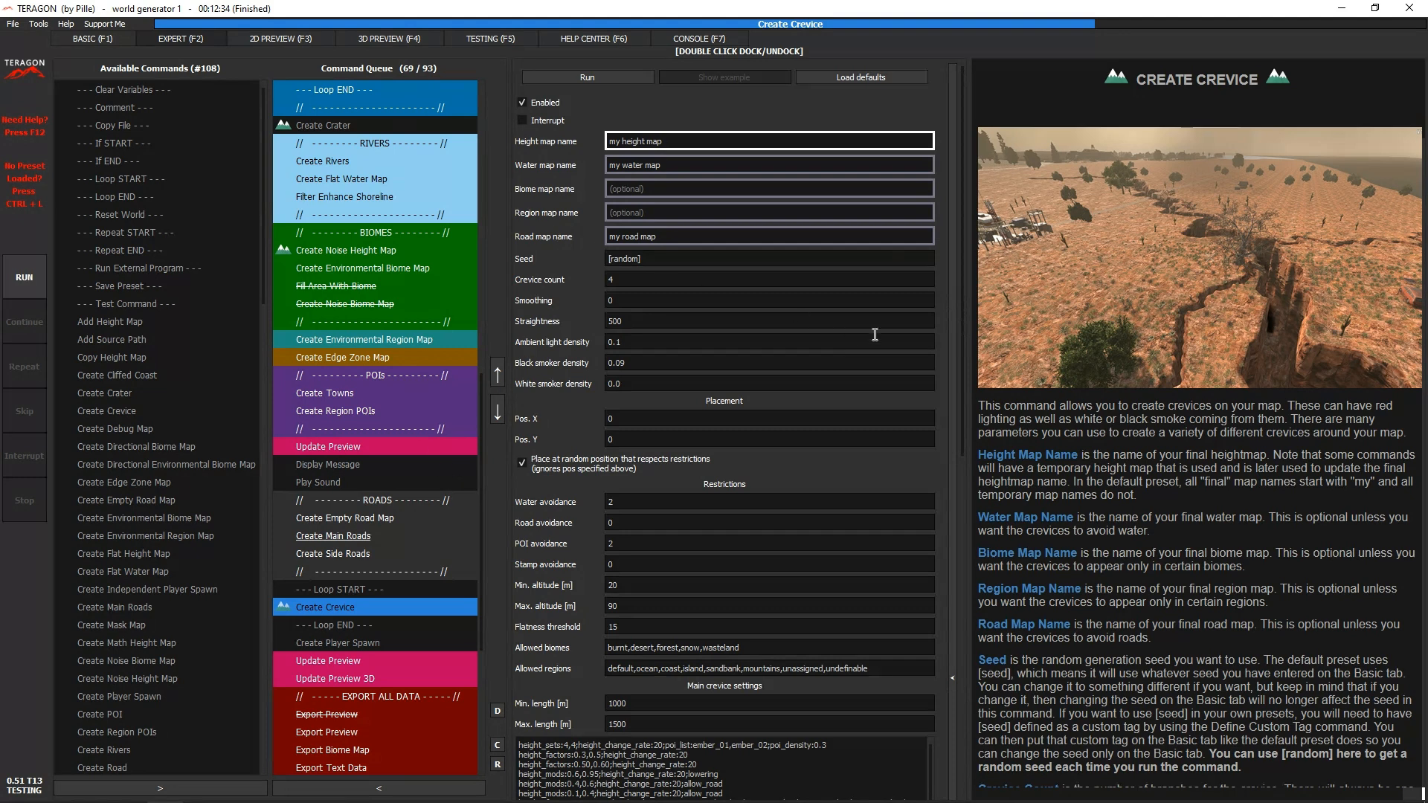
{"action": "left_click", "coordinate": [954, 324]}
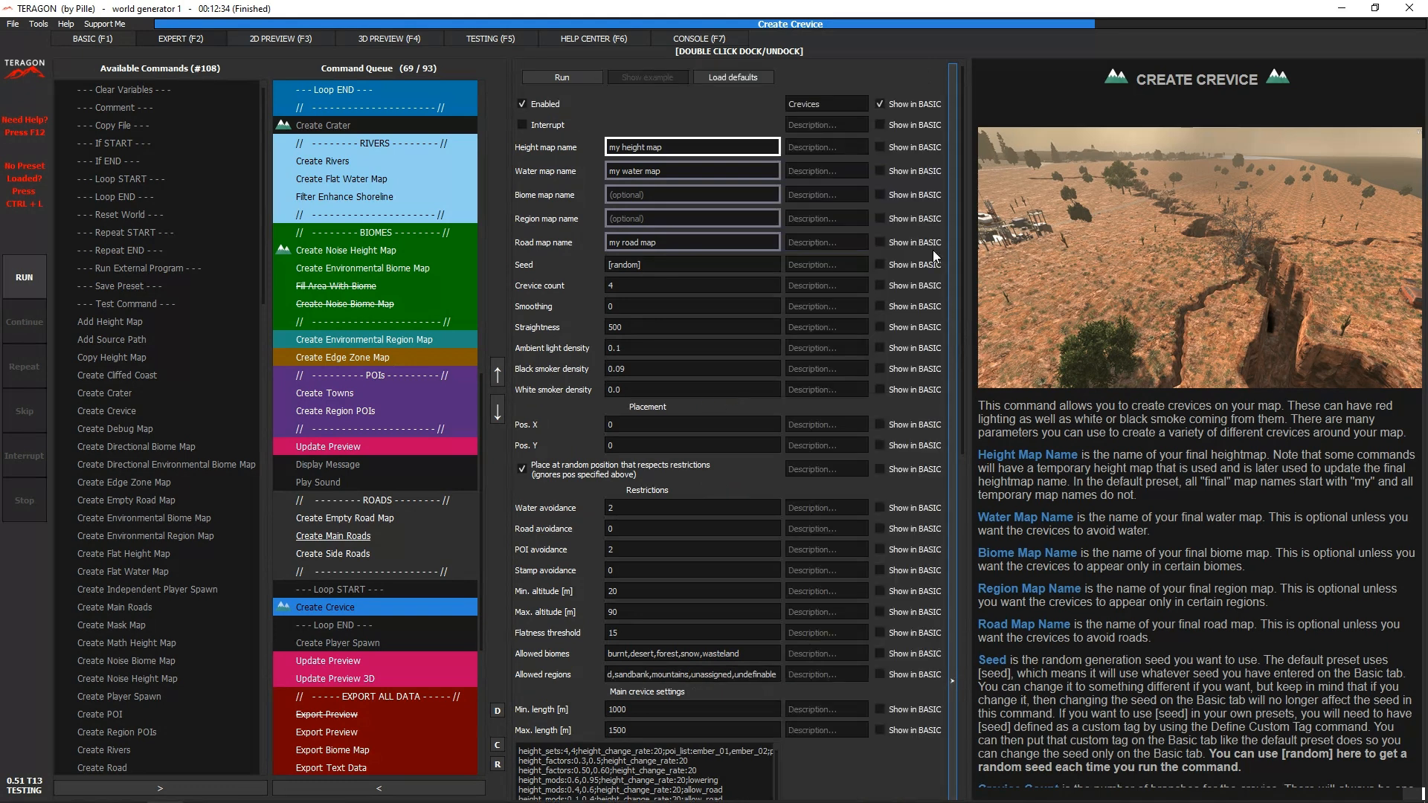
{"action": "left_click", "coordinate": [815, 103]}
{"action": "type", "text": "Crevices"}
{"action": "left_click", "coordinate": [846, 107]}
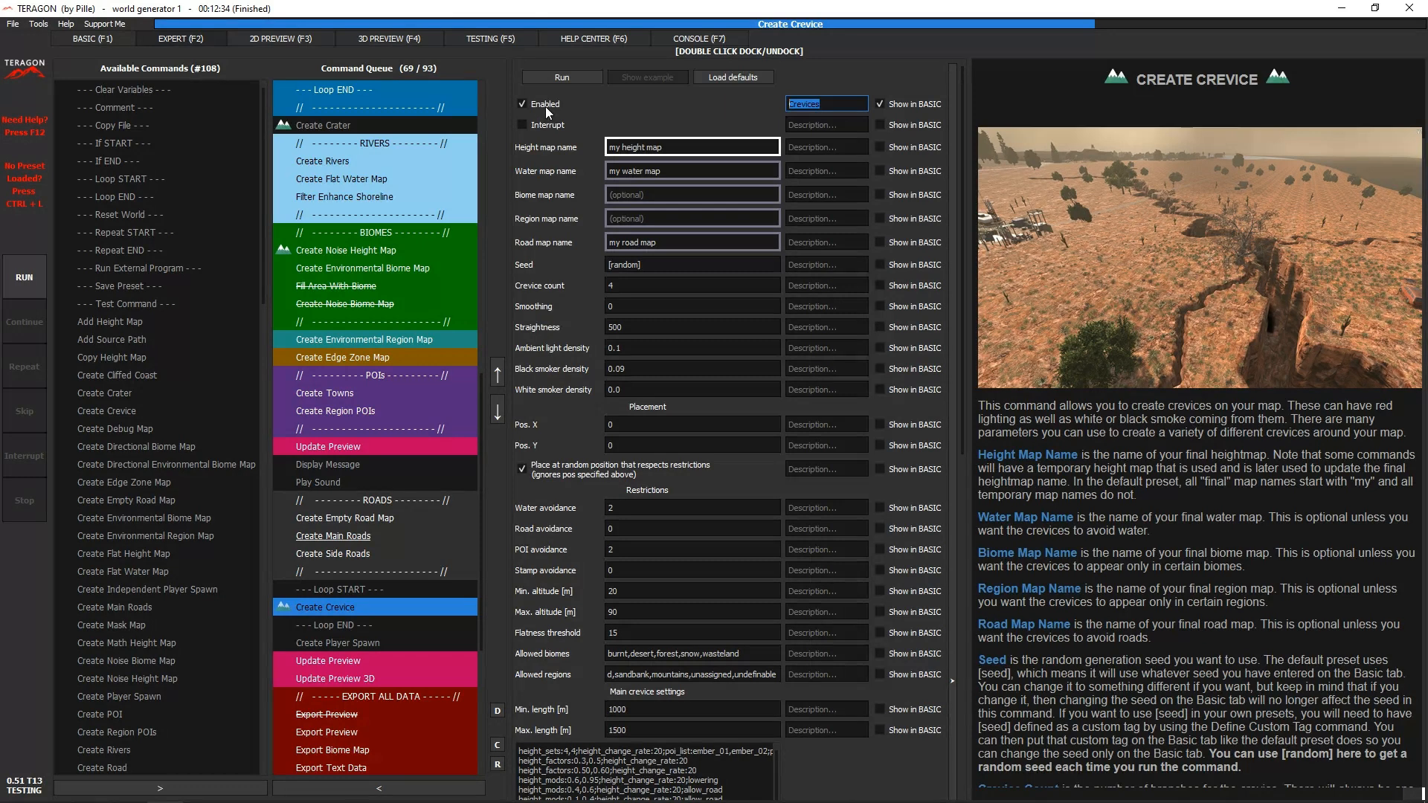
{"action": "left_click", "coordinate": [78, 37]}
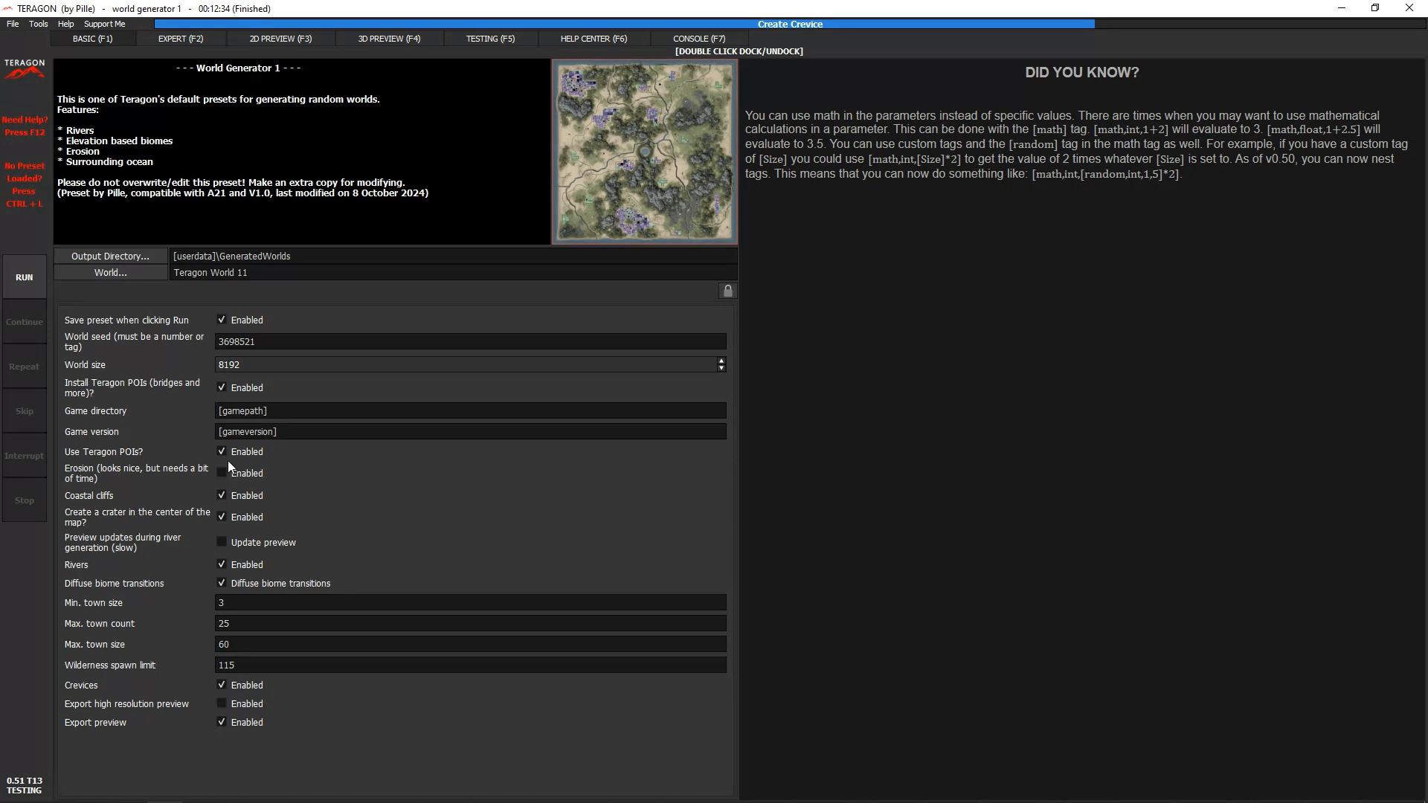
- Label the Create Crevice command's crevice count parameter "Crevice Count" and show it among the basic settings
{"action": "left_click", "coordinate": [183, 38]}
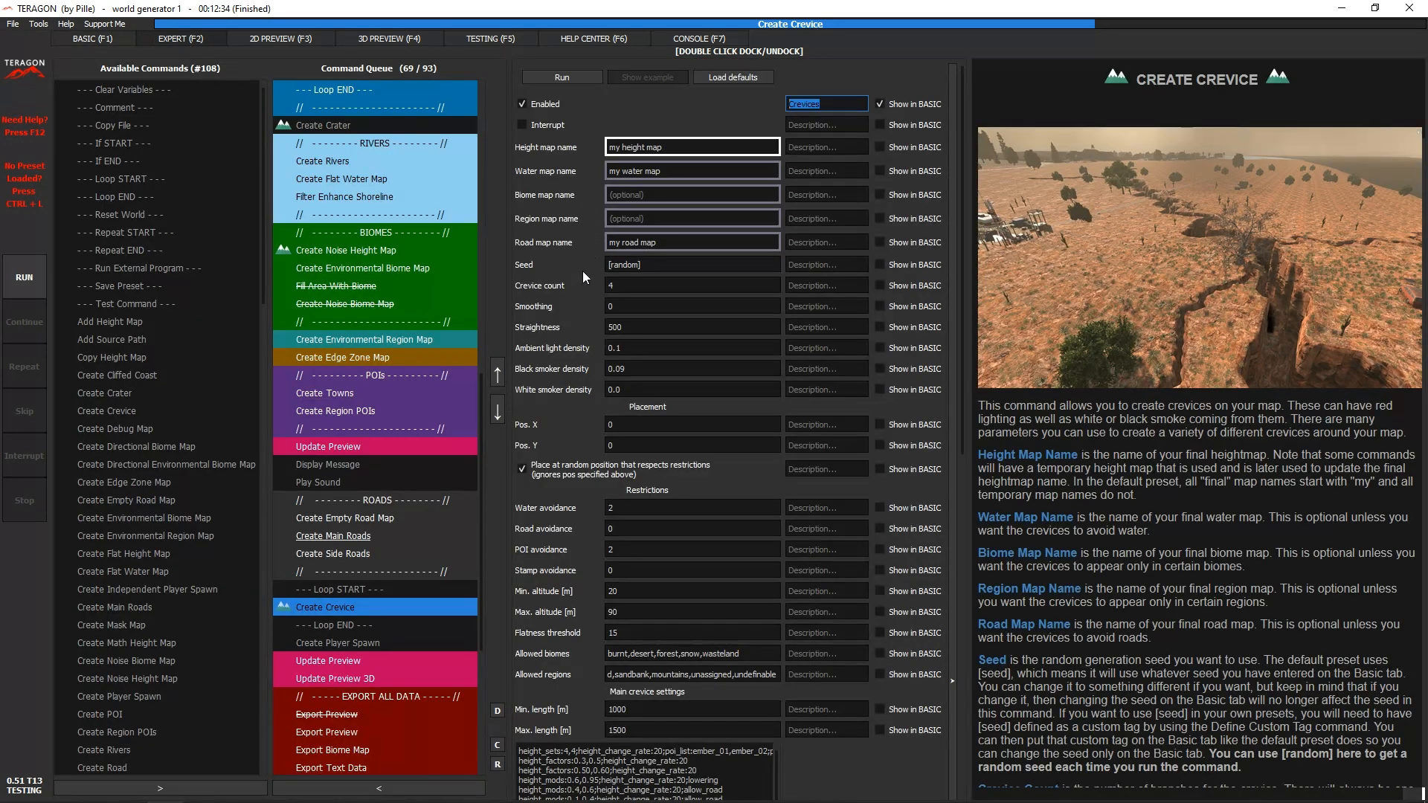
{"action": "left_click", "coordinate": [806, 290]}
{"action": "type", "text": "Crevice Count"}
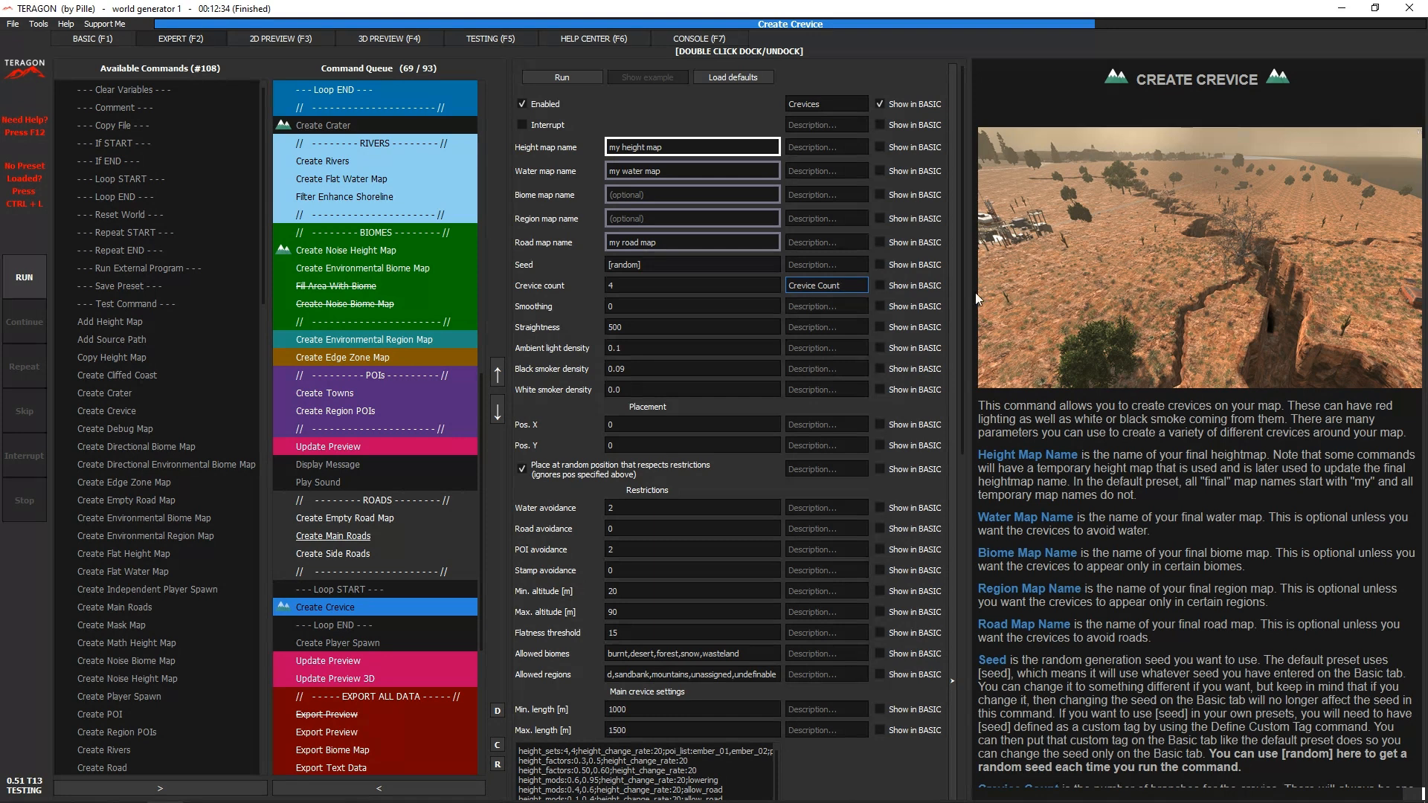
{"action": "left_click", "coordinate": [880, 287]}
{"action": "left_click", "coordinate": [98, 39]}
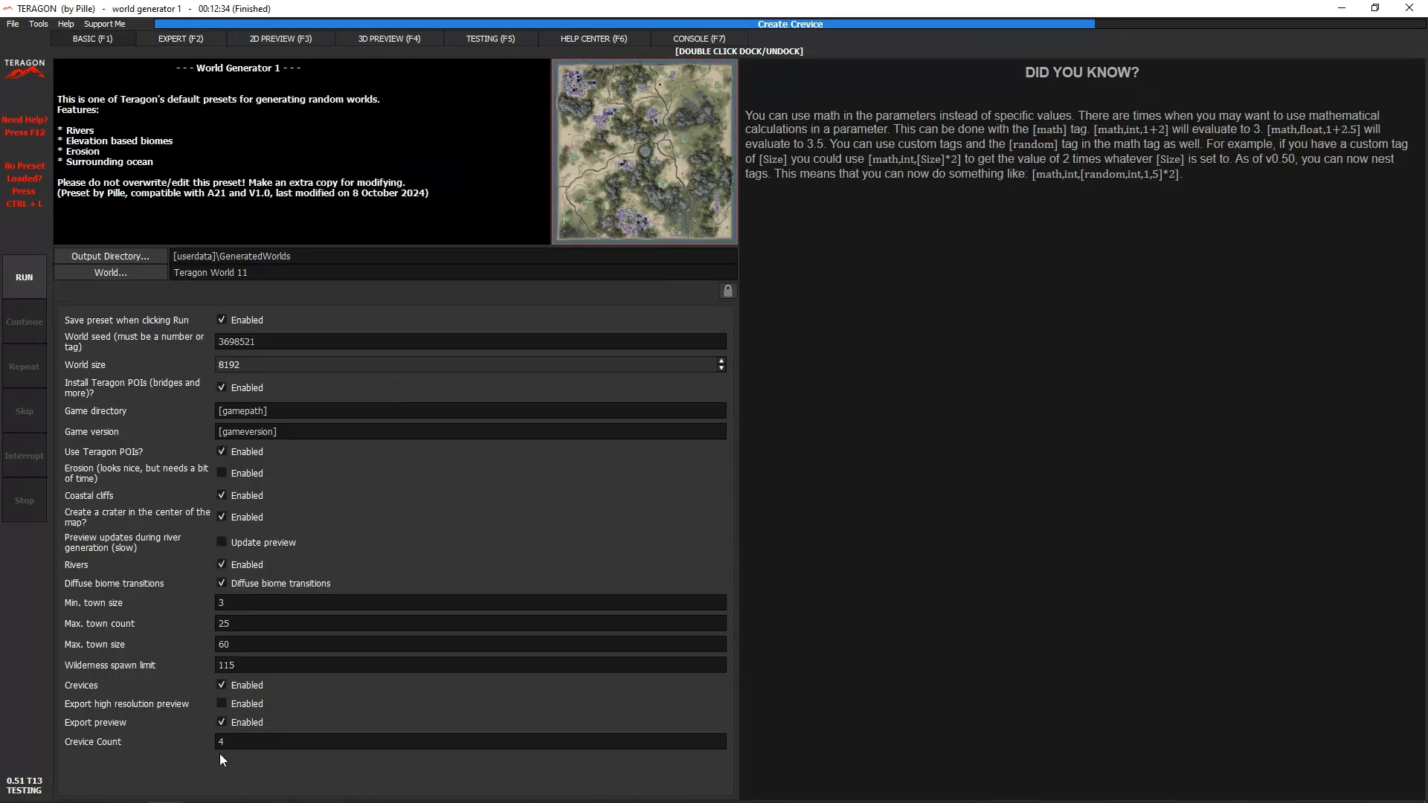
- Remove the "Crevice Count" label and its basic-settings entry from Create Crevice, and hide the Show in BASIC options
{"action": "left_click", "coordinate": [186, 41]}
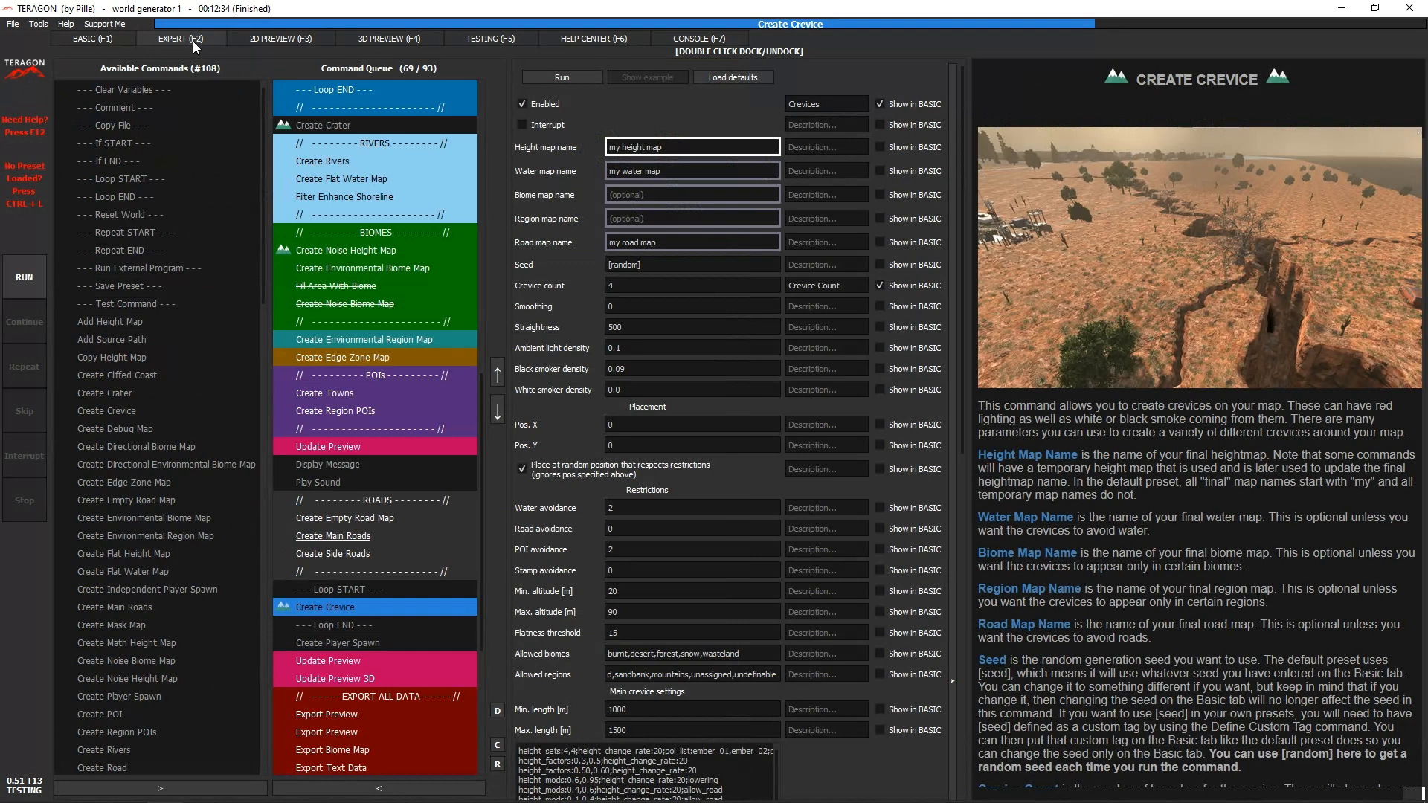
{"action": "left_click", "coordinate": [848, 286]}
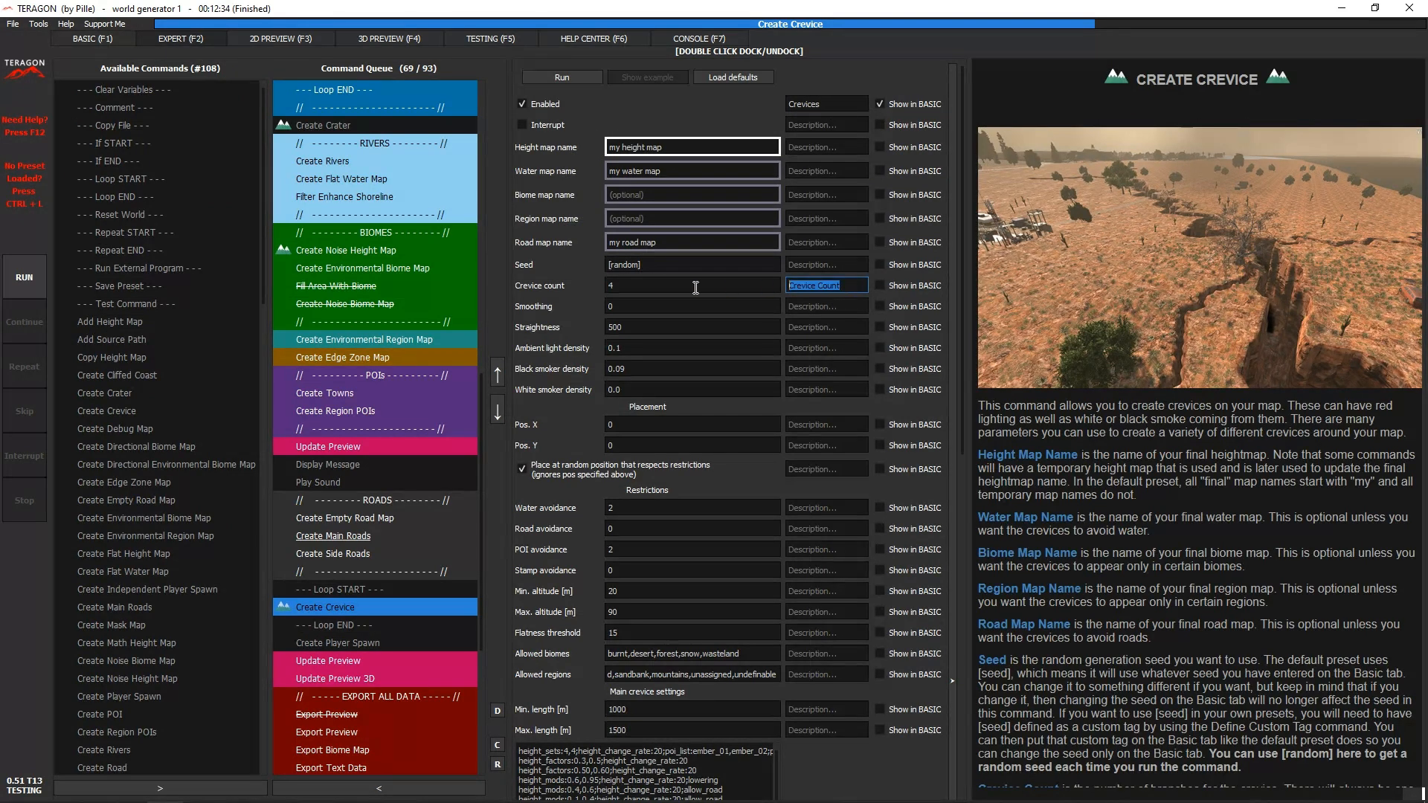
{"action": "key", "text": "BackSpace"}
{"action": "left_click", "coordinate": [950, 334]}
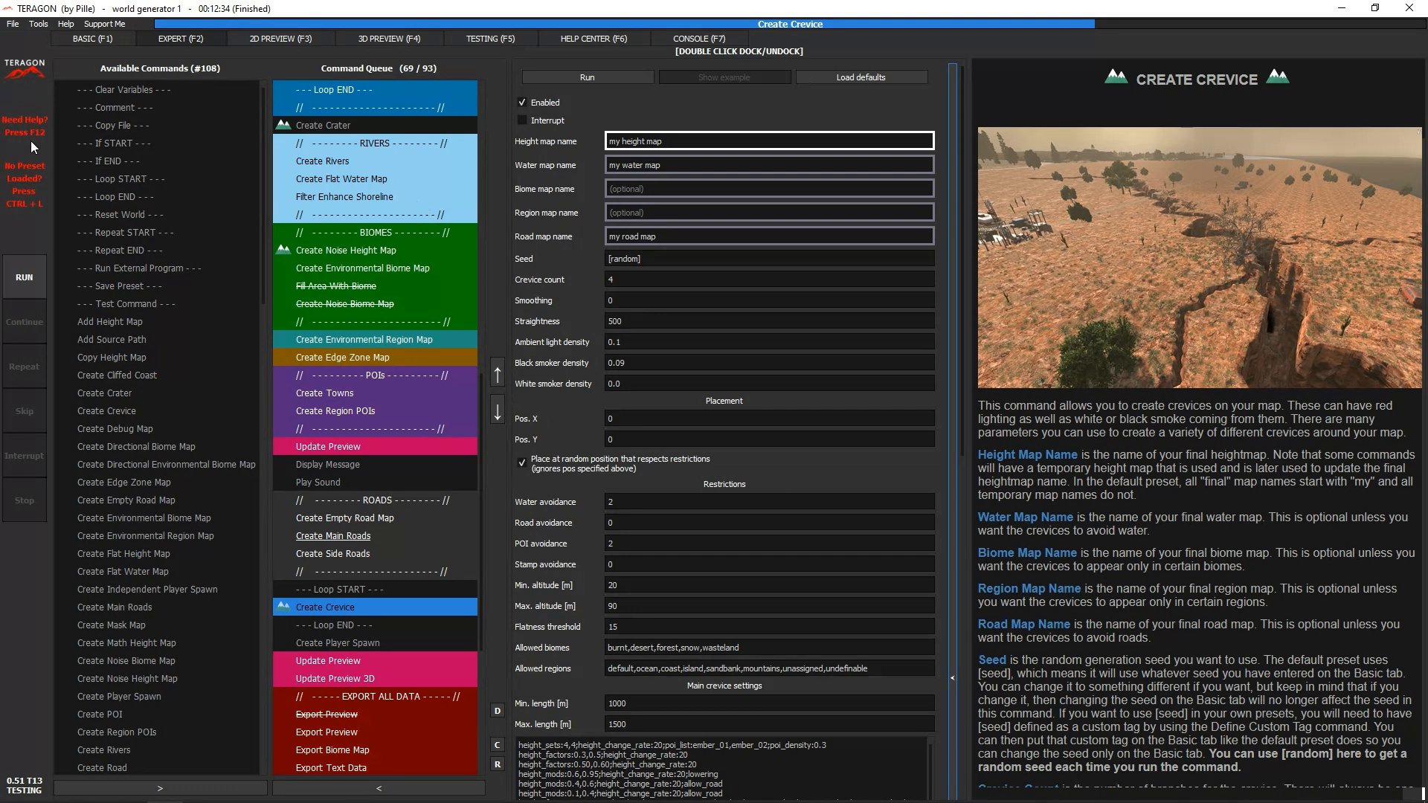
- Look over the available help options, including bug reports, the guided tour, logfiles, changelogs and downloads
{"action": "left_click", "coordinate": [65, 23]}
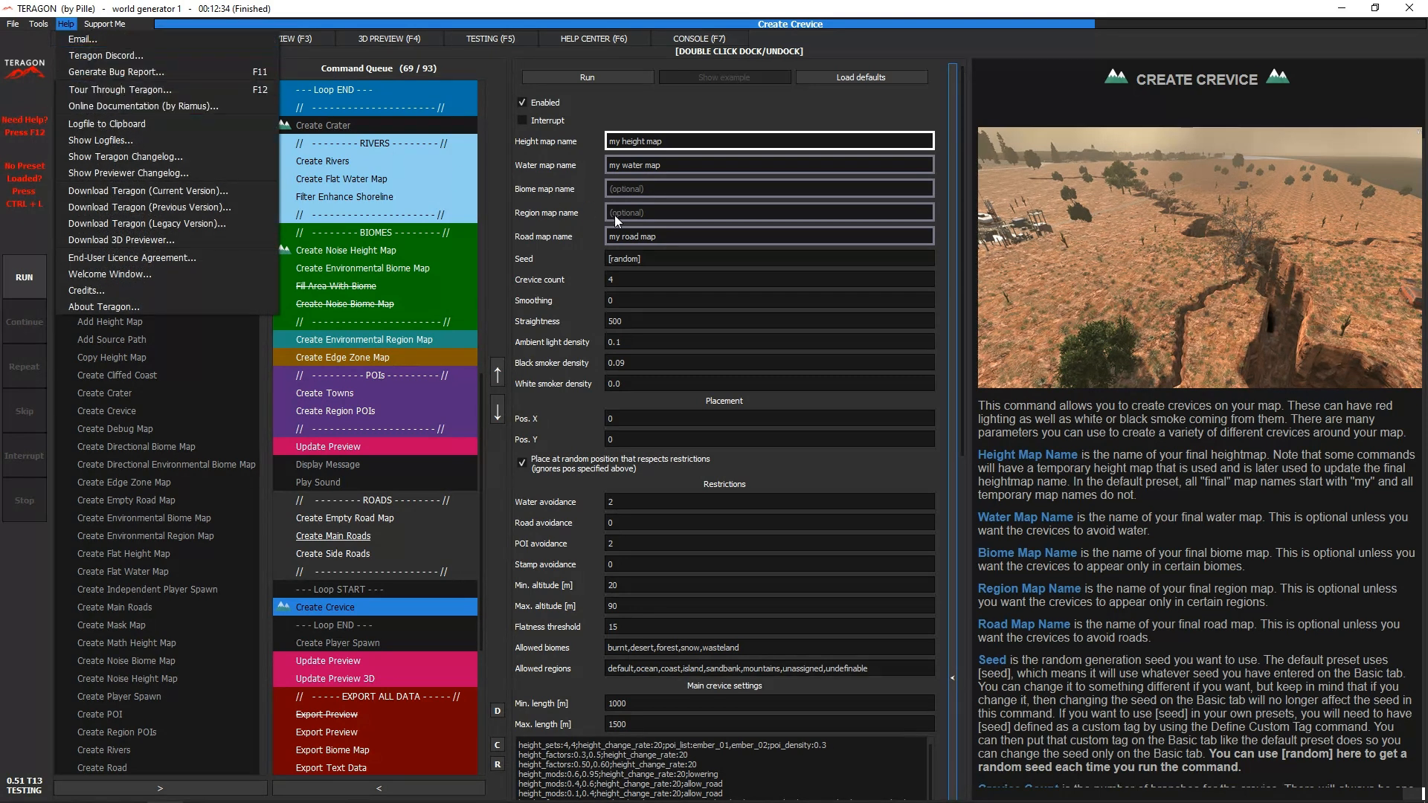
{"action": "left_click", "coordinate": [898, 108]}
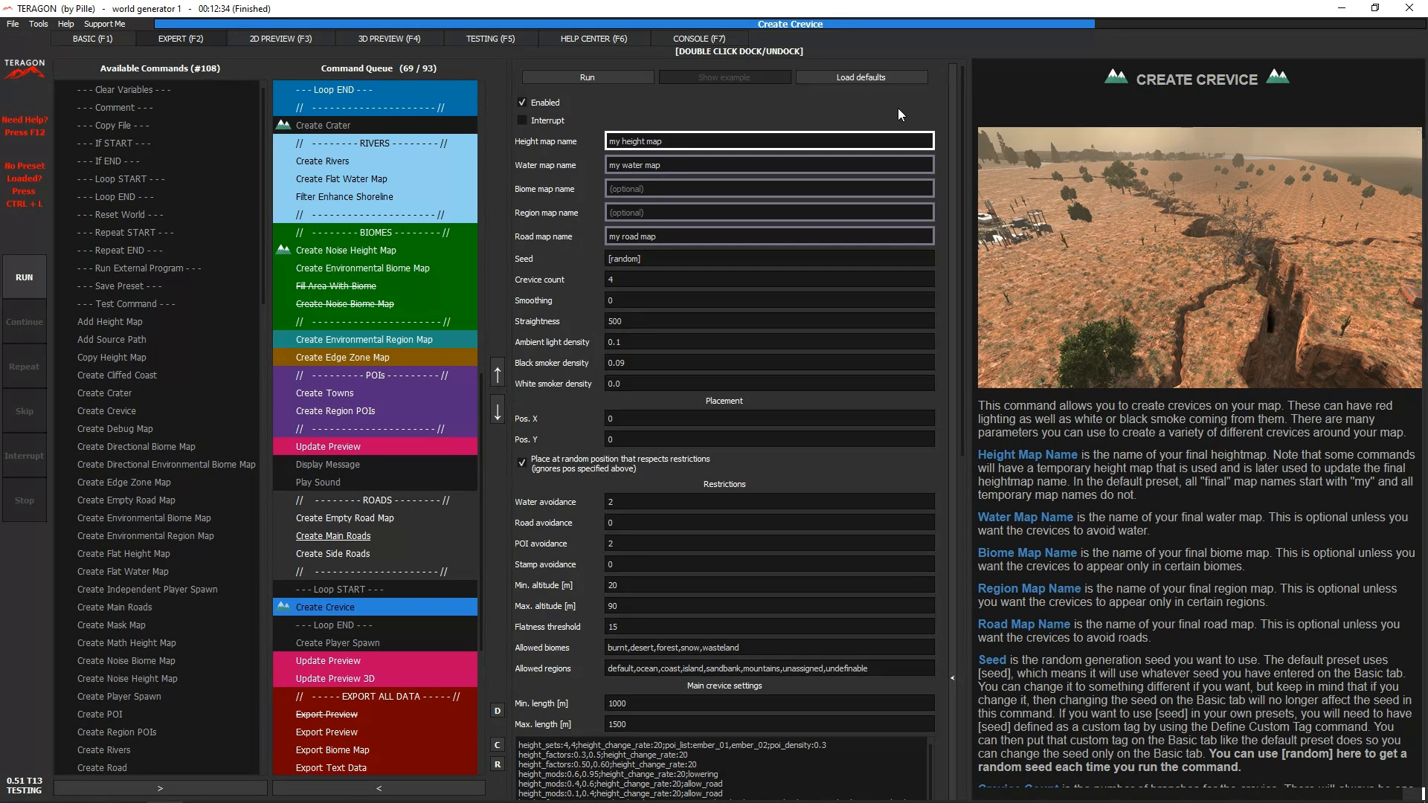